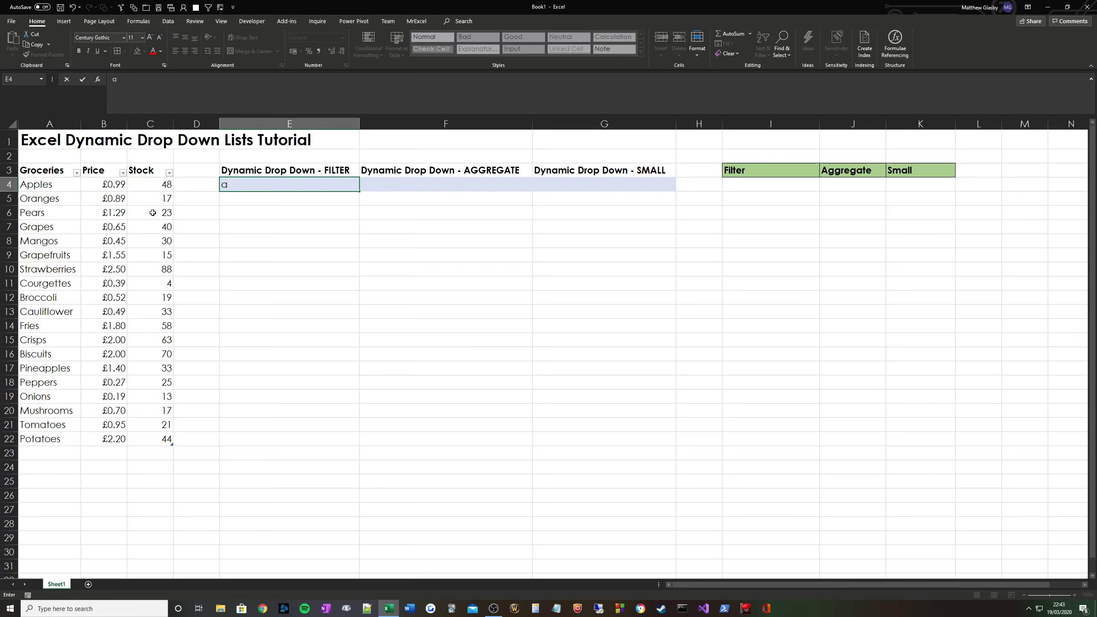
- Discard the unfinished entry in E4 and look over the FILTER, AGGREGATE and SMALL drop-down headings in row 3
key(Escape)
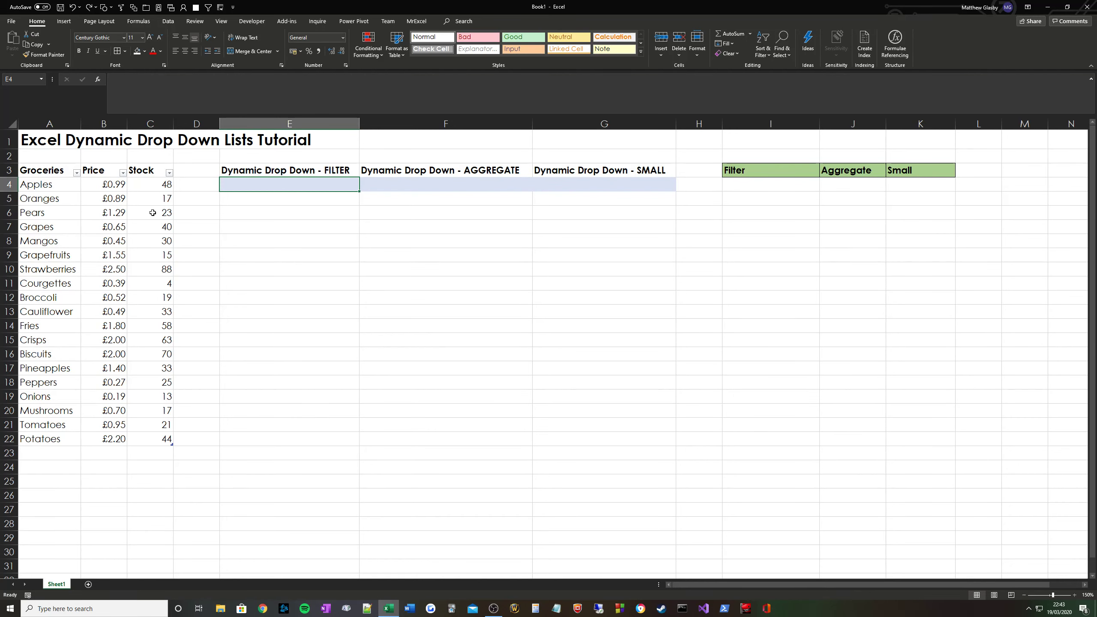
click(333, 170)
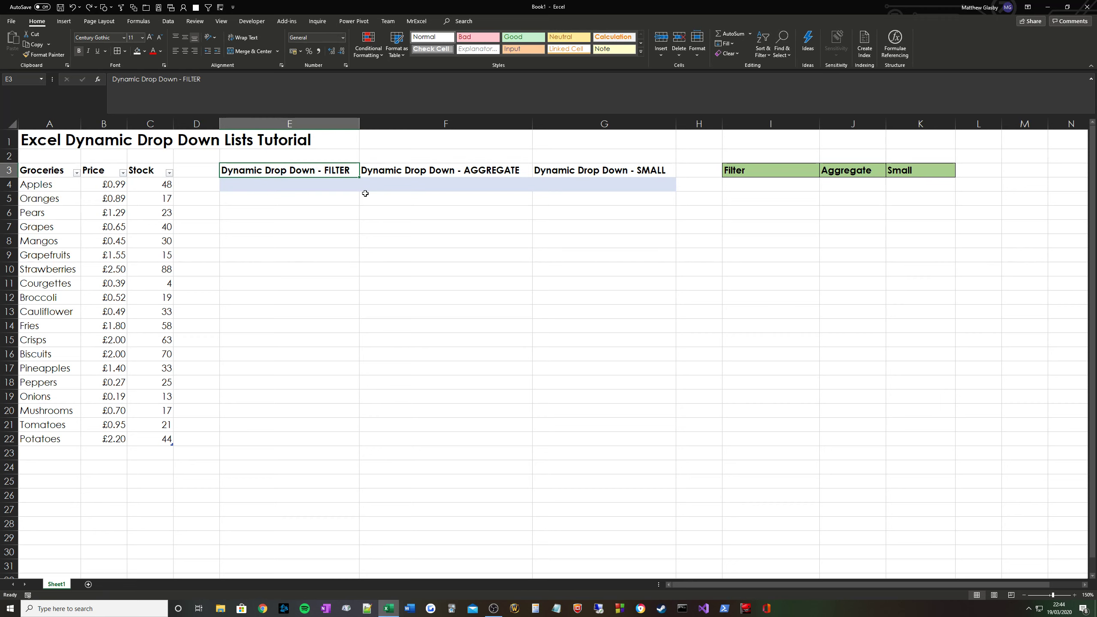
click(289, 185)
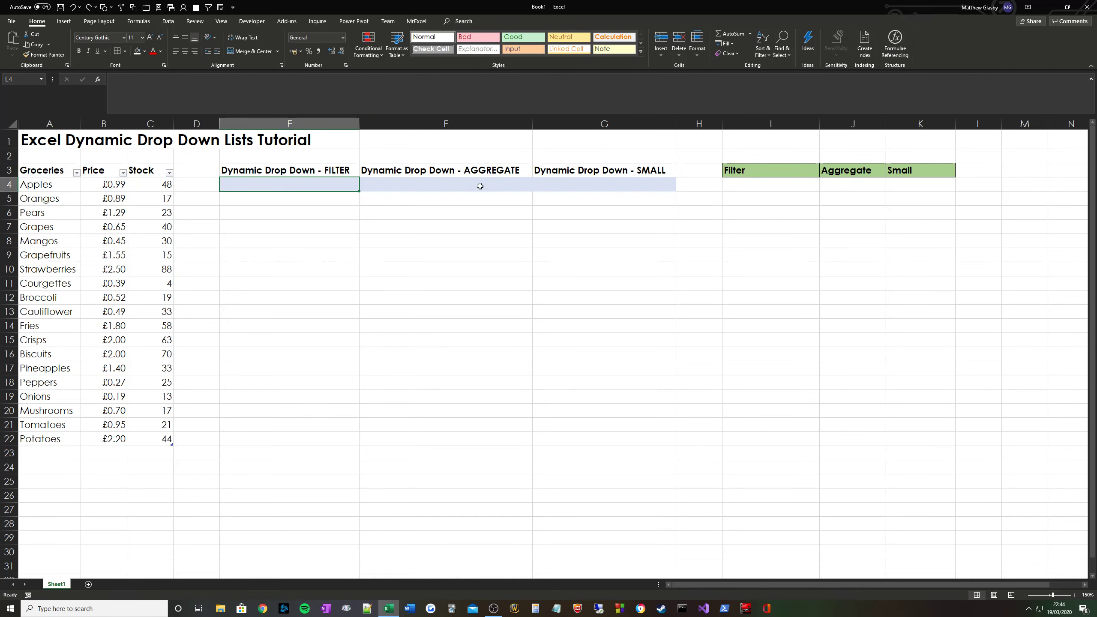
click(481, 173)
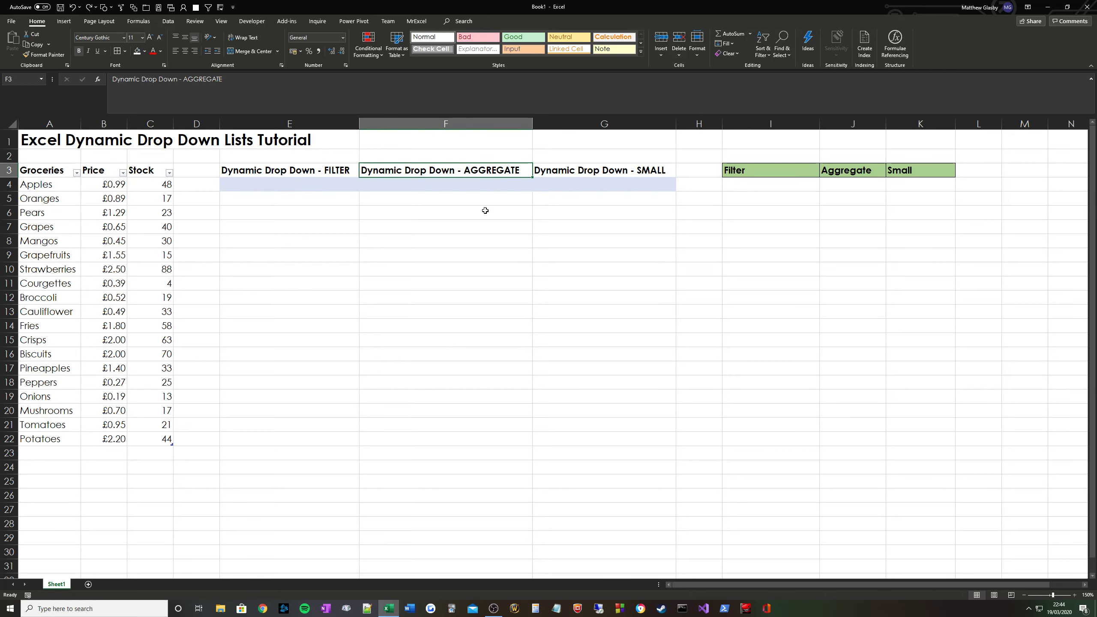
key(Right)
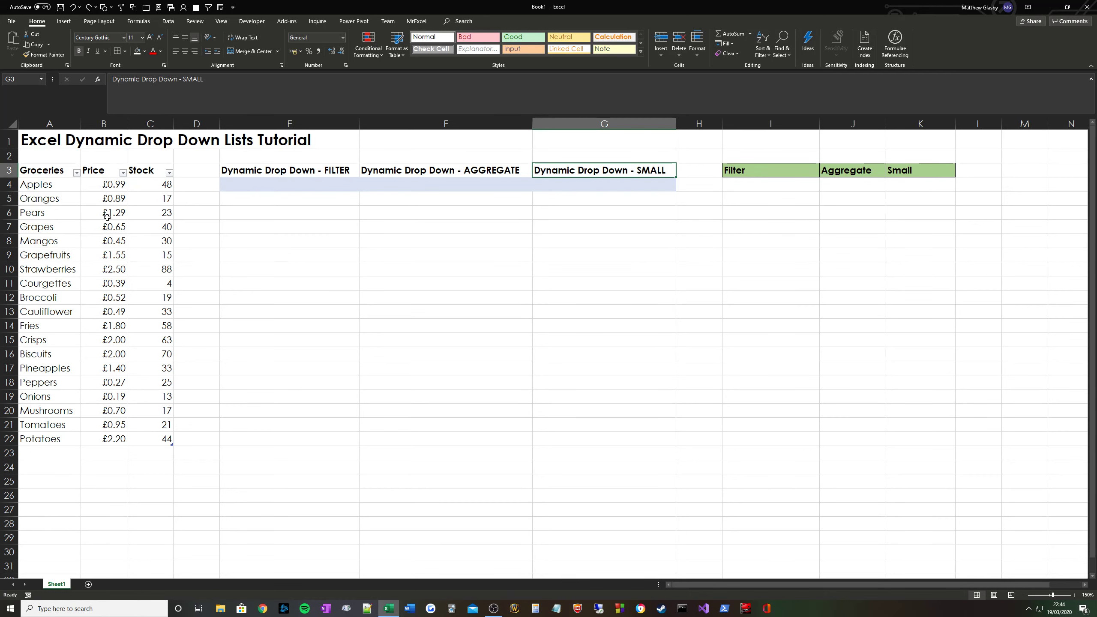
- Check the name of the grocery table and examine its Groceries, Price and Stock columns
click(19, 161)
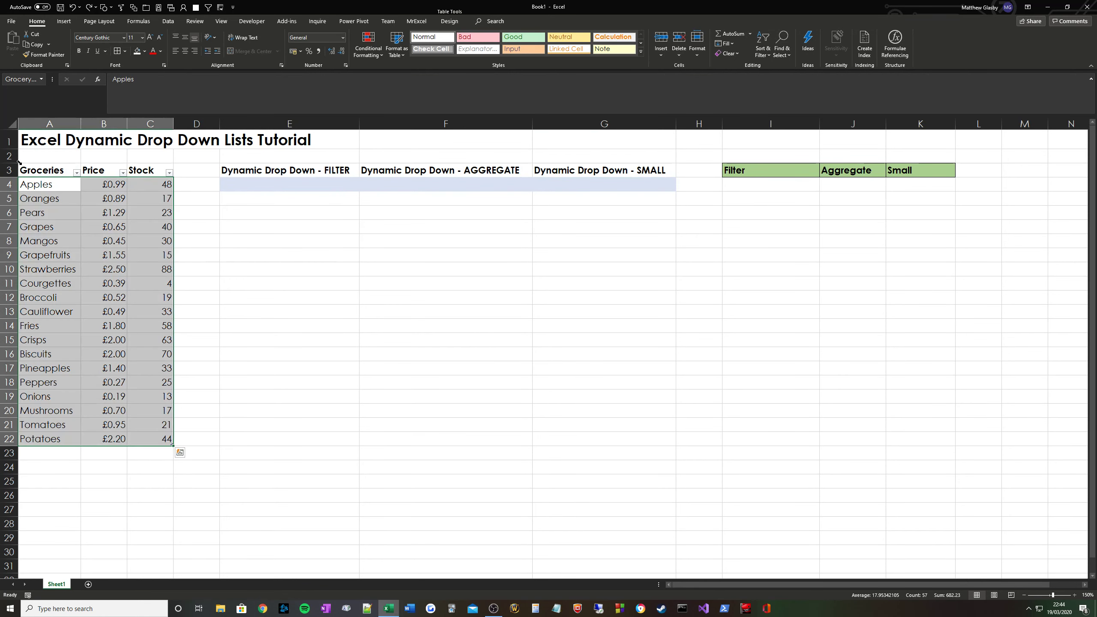
click(39, 81)
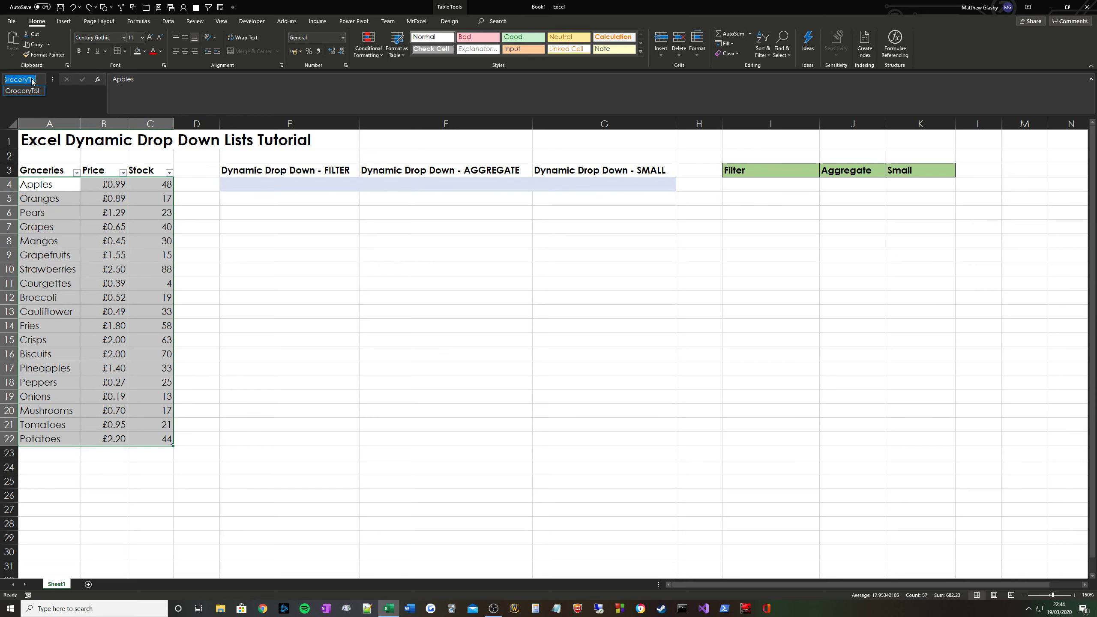
click(84, 213)
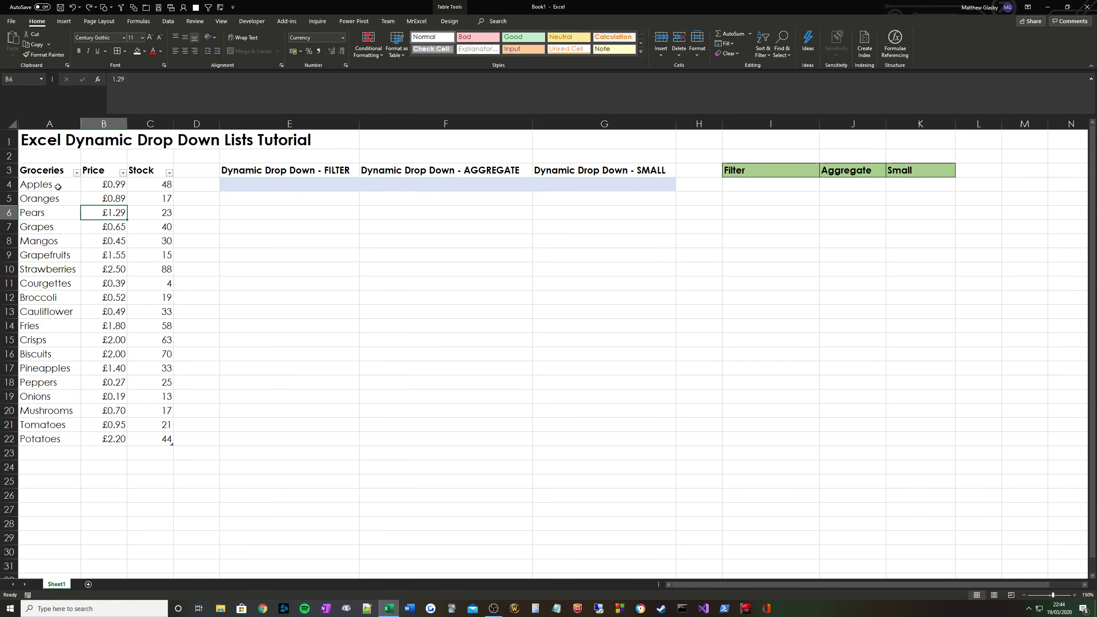
drag(30, 181, 35, 439)
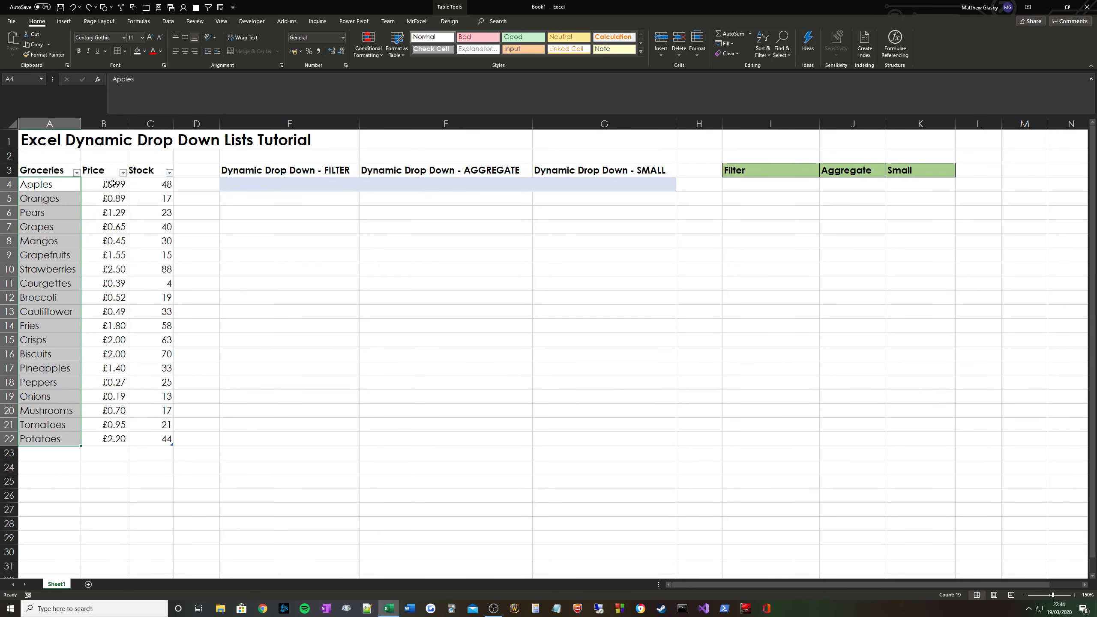
drag(113, 184, 114, 440)
drag(166, 185, 166, 440)
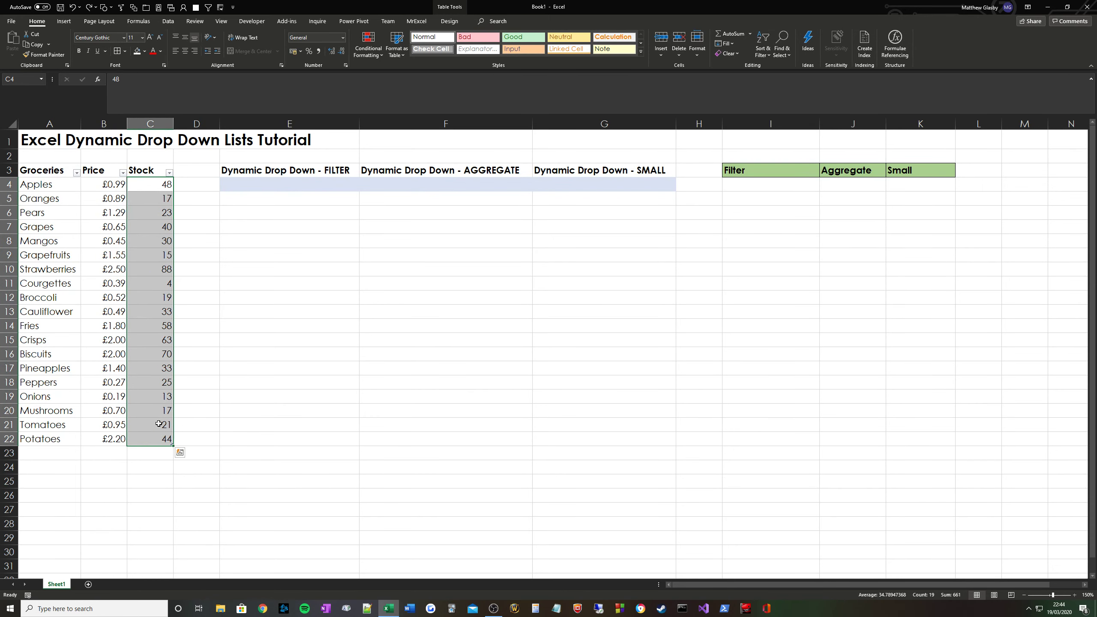
drag(102, 184, 156, 445)
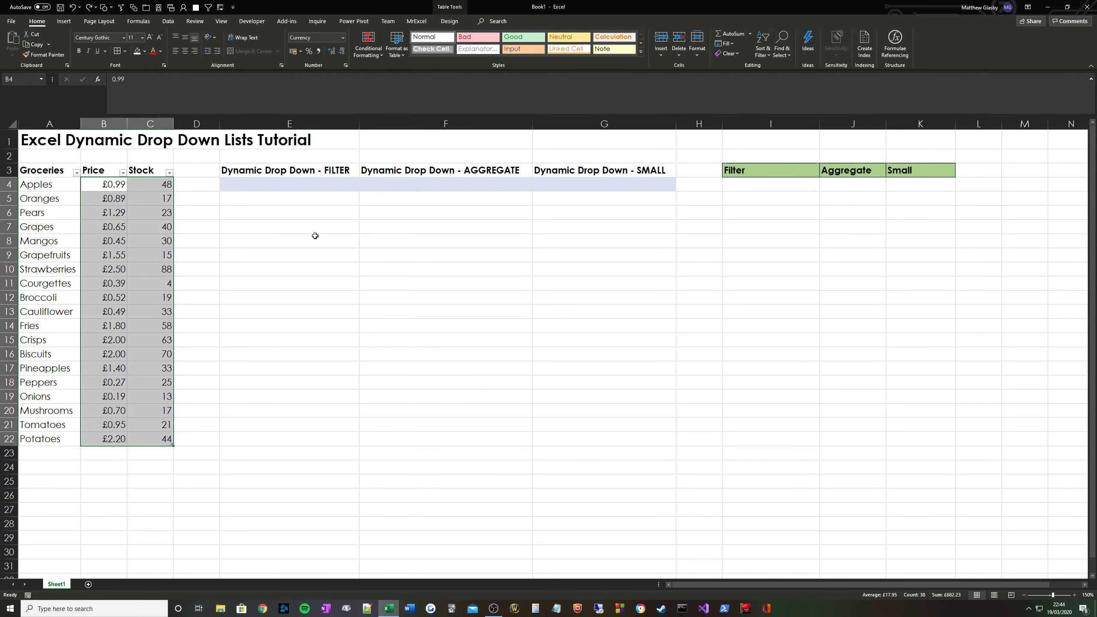
- Collapse the formula bar and start a FILTER formula in I4 with the GroceryTbl Groceries column as its array
click(1091, 79)
click(339, 157)
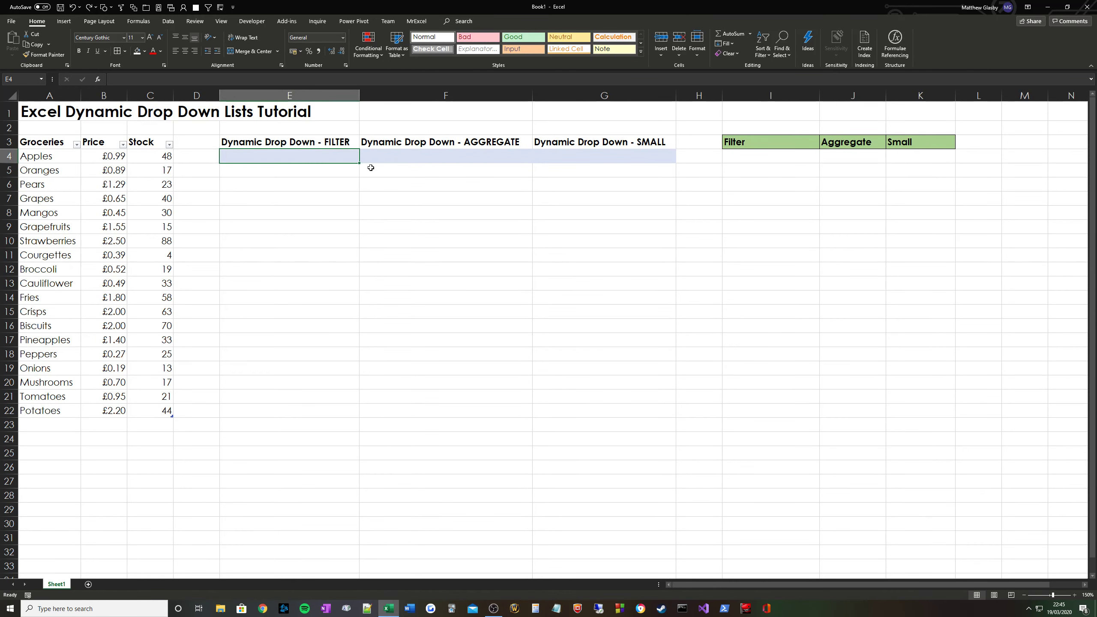
click(776, 158)
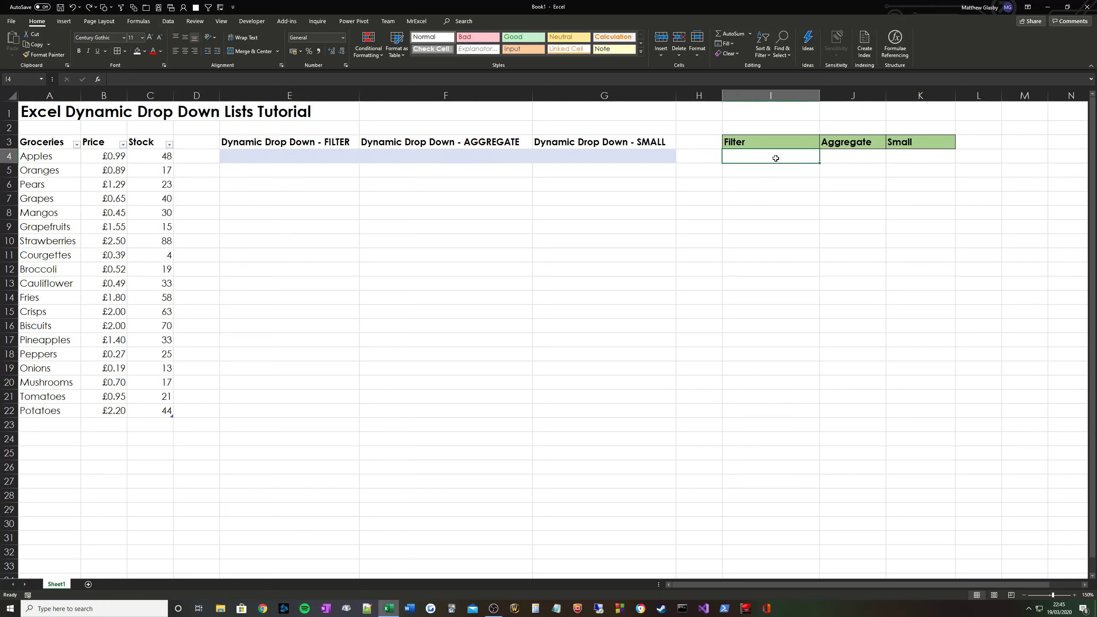
text(=)
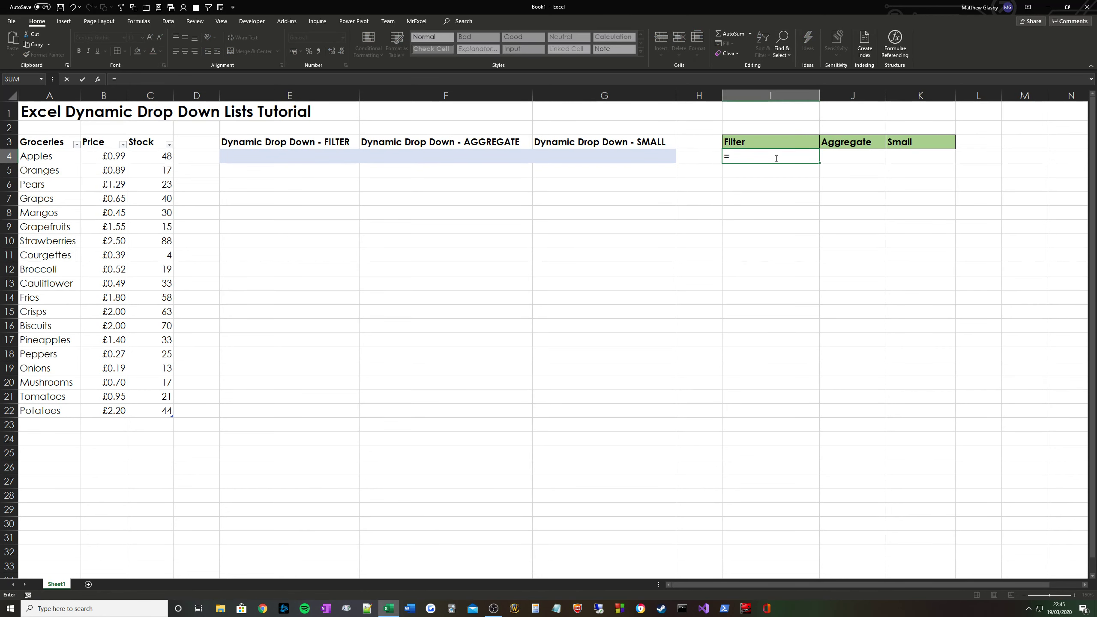
text(FILTER()
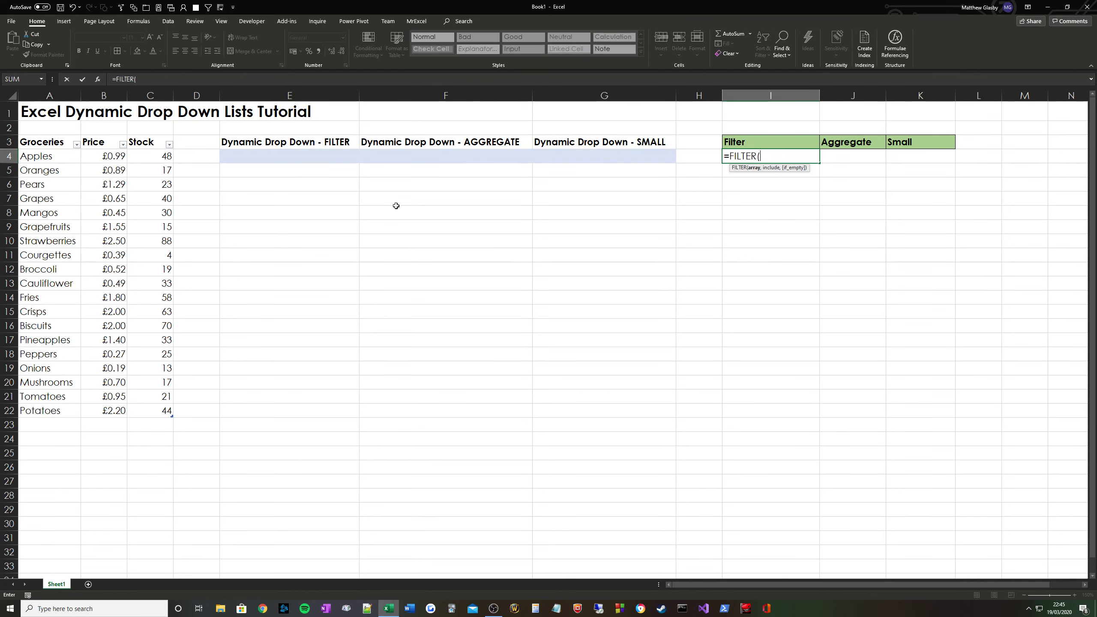
click(54, 135)
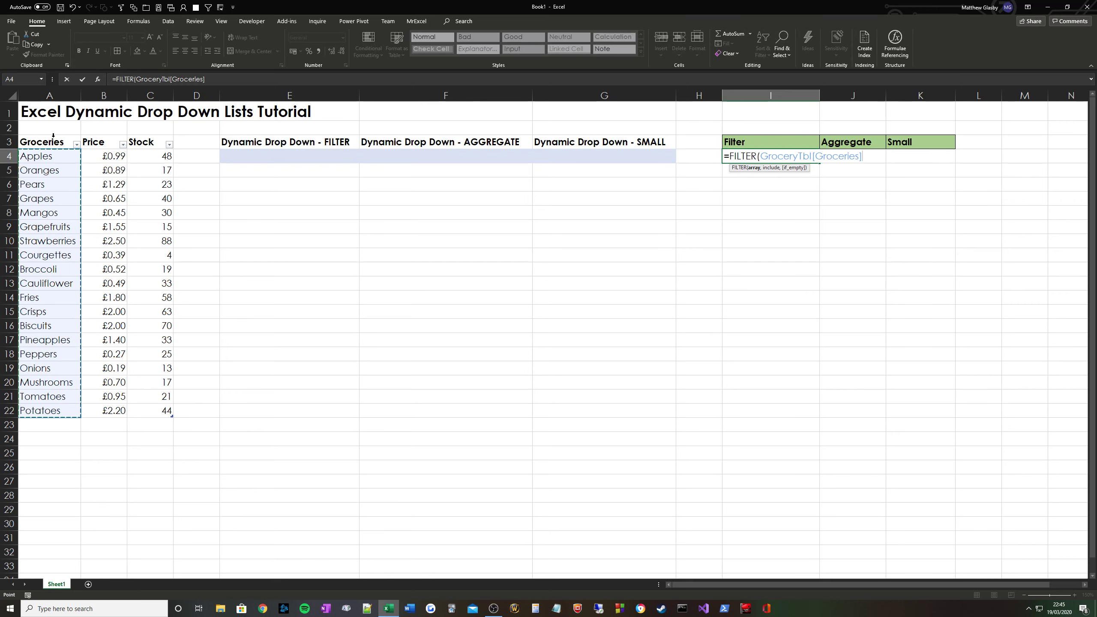
text(,)
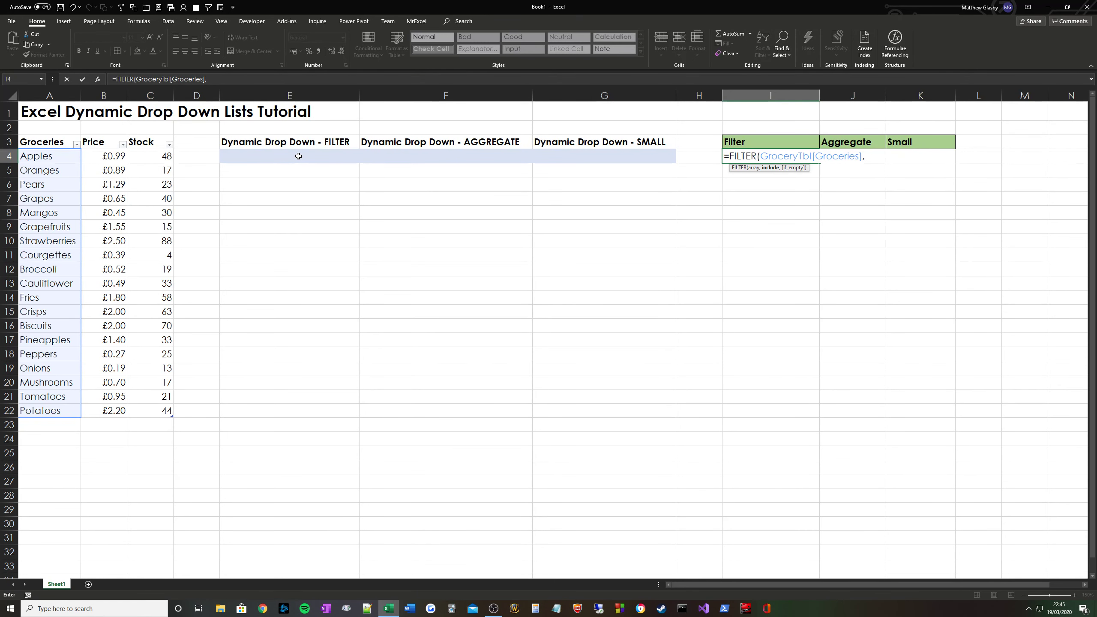
- Add a SEARCH for E4 within the GroceryTbl Groceries column as the FILTER's include argument
text(SEARCH()
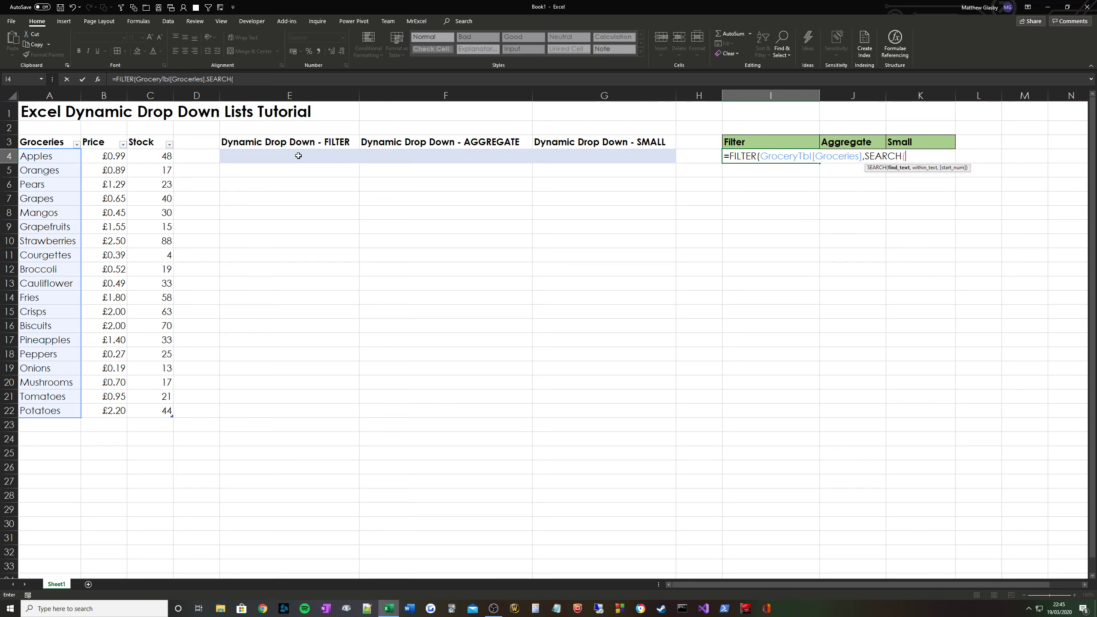
click(285, 153)
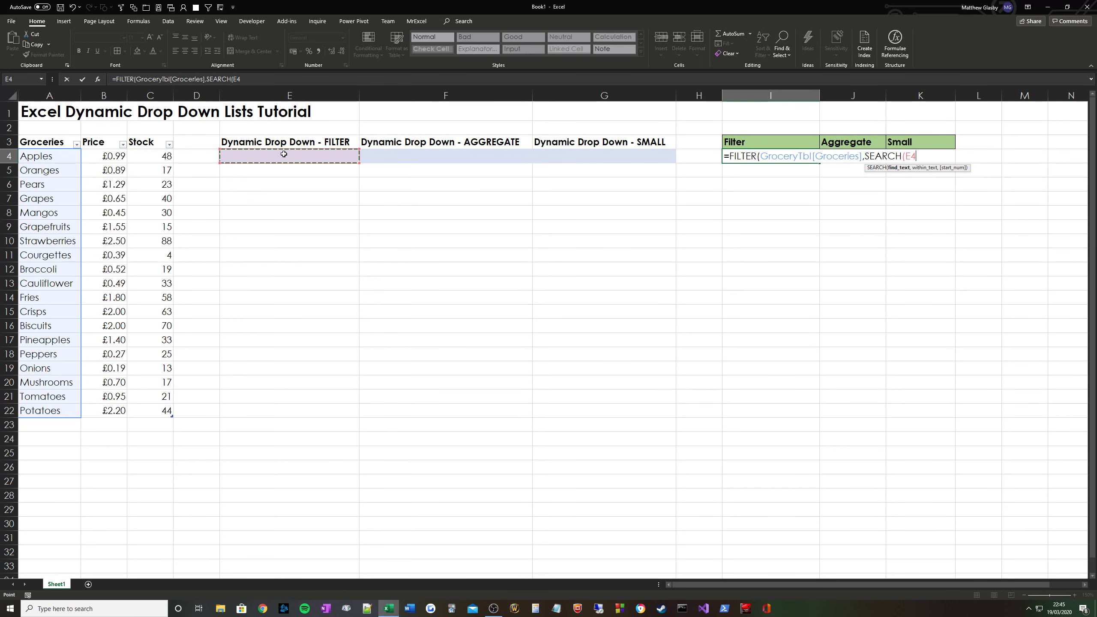
text(,)
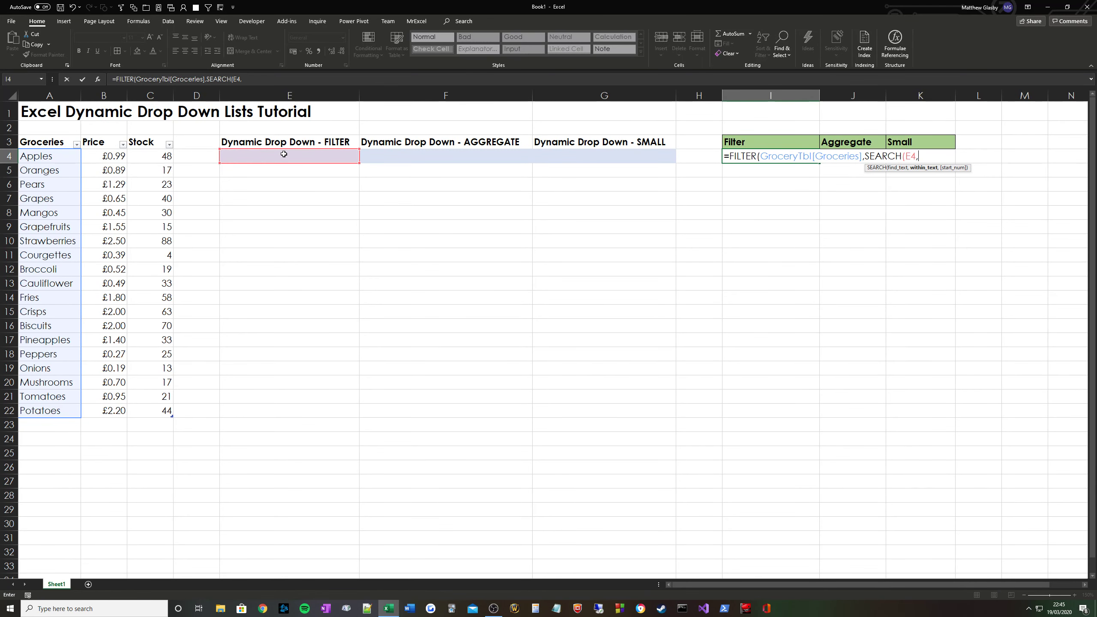
click(41, 136)
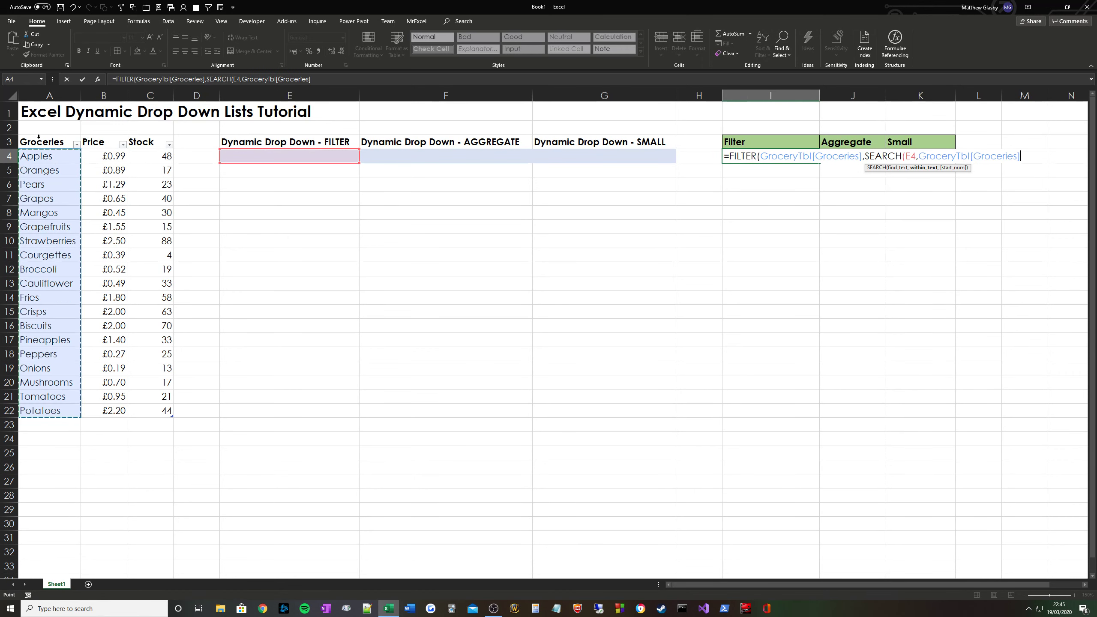
text())
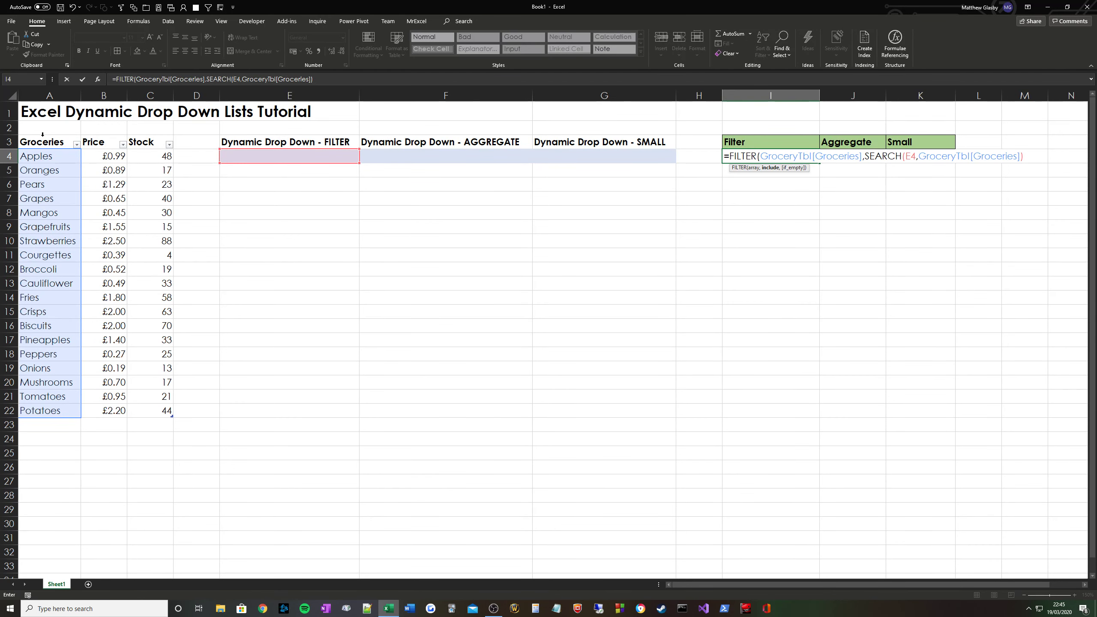
- Wrap the SEARCH function in ISNUMBER inside the I4 formula
click(865, 155)
text(ISNUMBER()
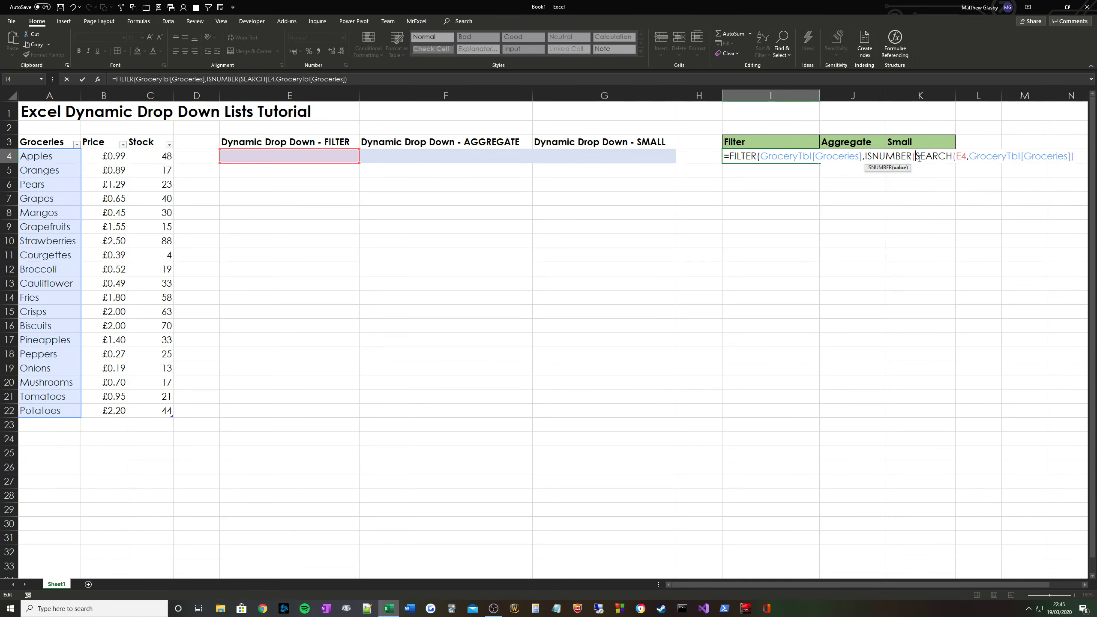
click(1076, 157)
text())
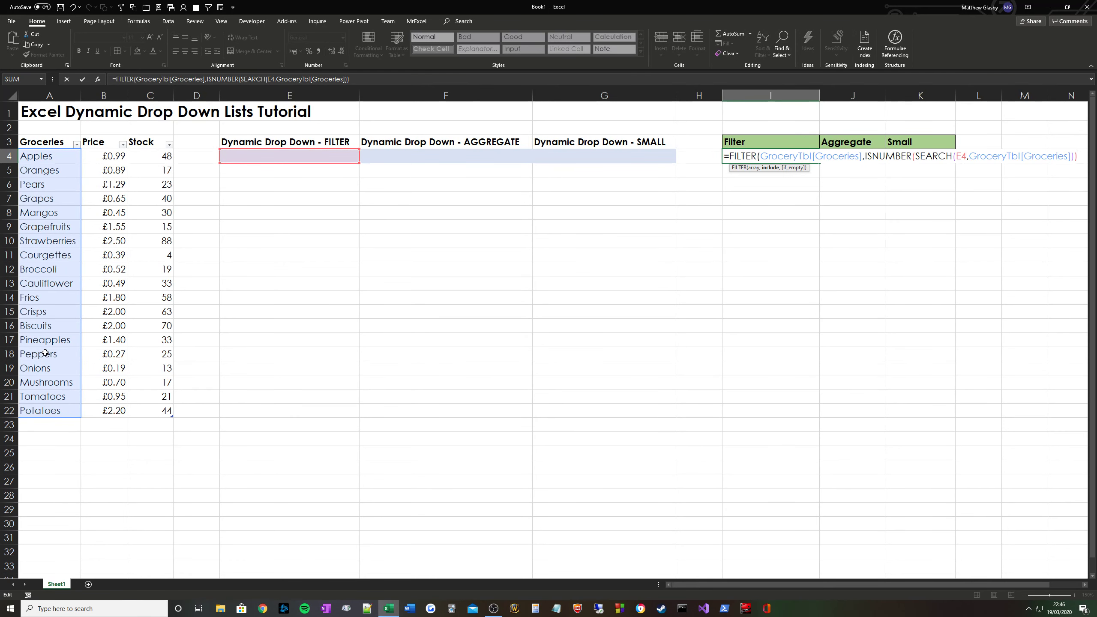
- Set the FILTER's if_empty argument to "Grocery unavailable" and commit the formula in I4
text(,"Grocery unavailable)
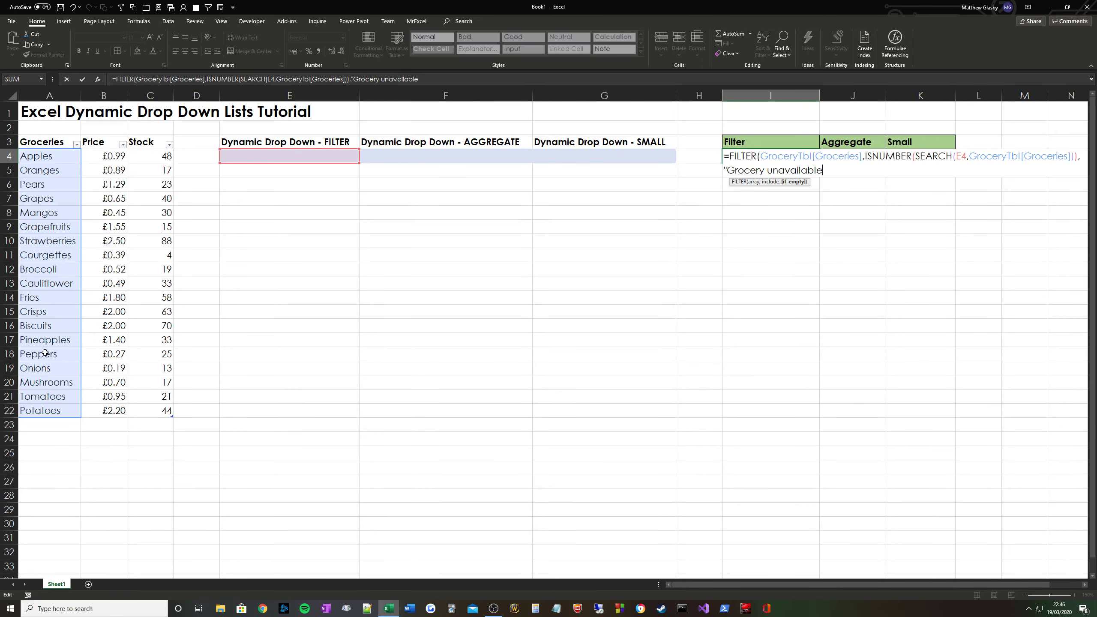
text("))
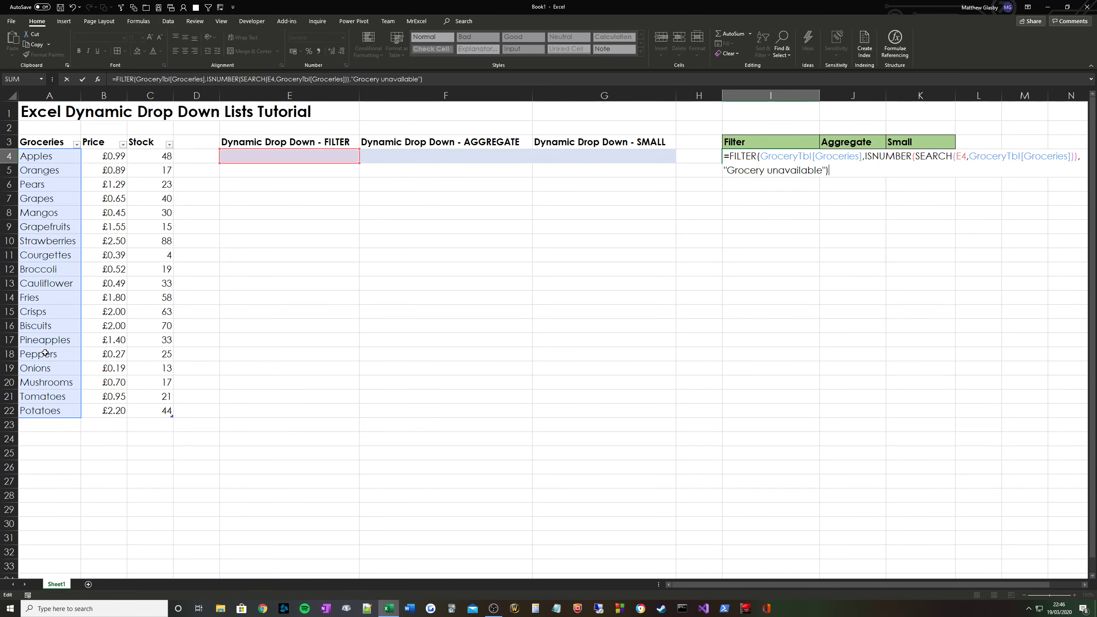
key(ctrl+Return)
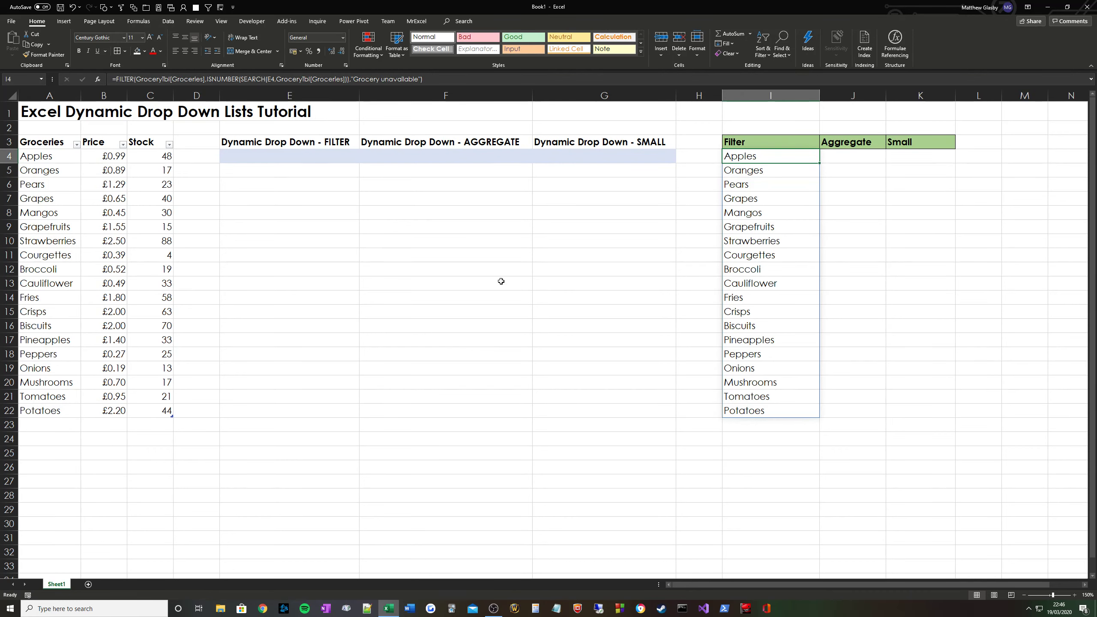
- Test the filter by entering "o" in E4 and review the matching groceries under the Filter heading
click(313, 166)
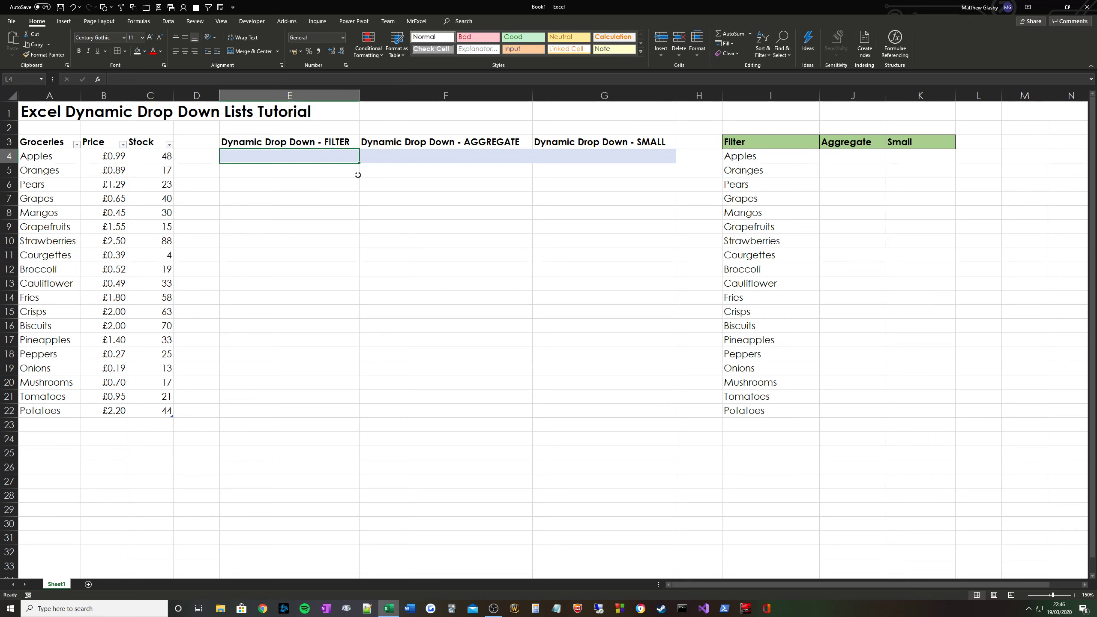
text(o)
key(Return)
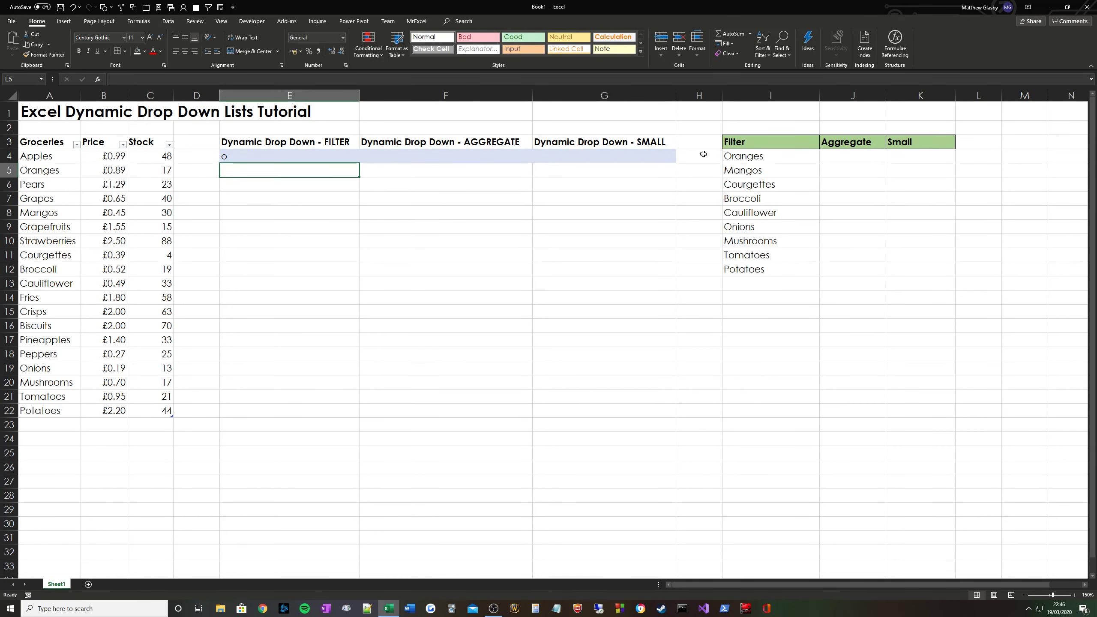
drag(747, 155, 756, 269)
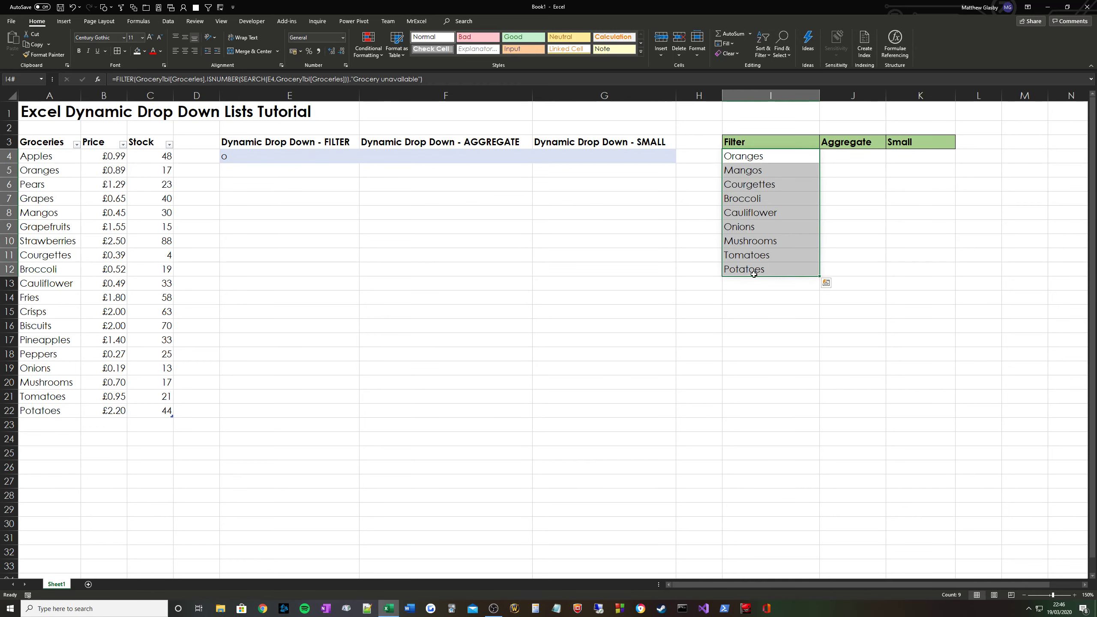
- Test the filter with the partial word "pea" in E4
click(319, 155)
text(pea)
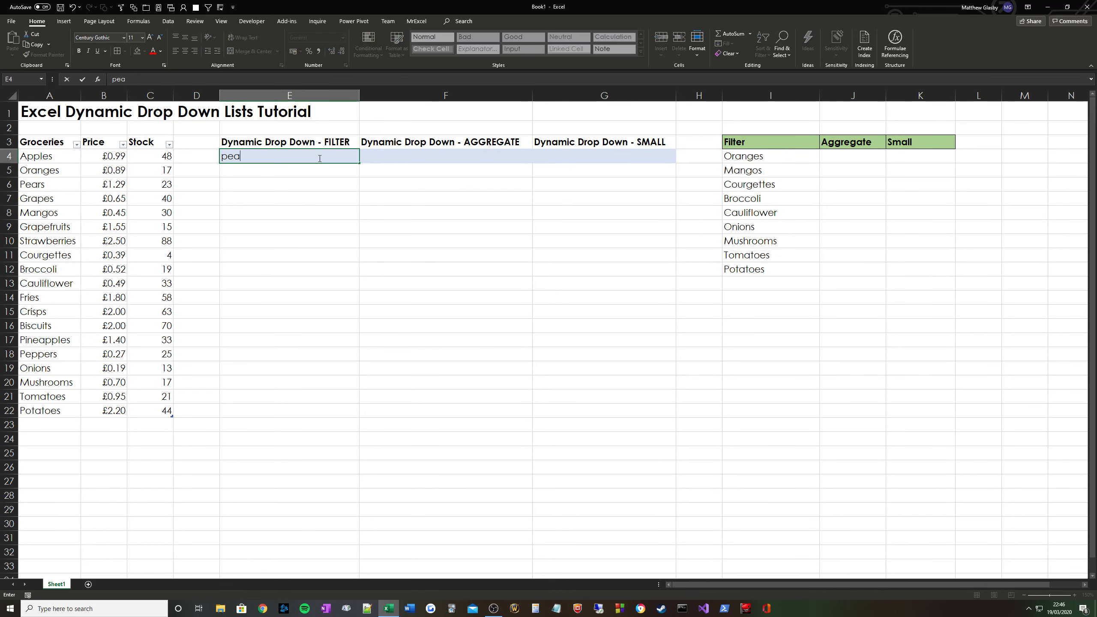
key(Return)
- Test the filter with "z" in E4 and auto-fit the width of column I to its contents
click(319, 158)
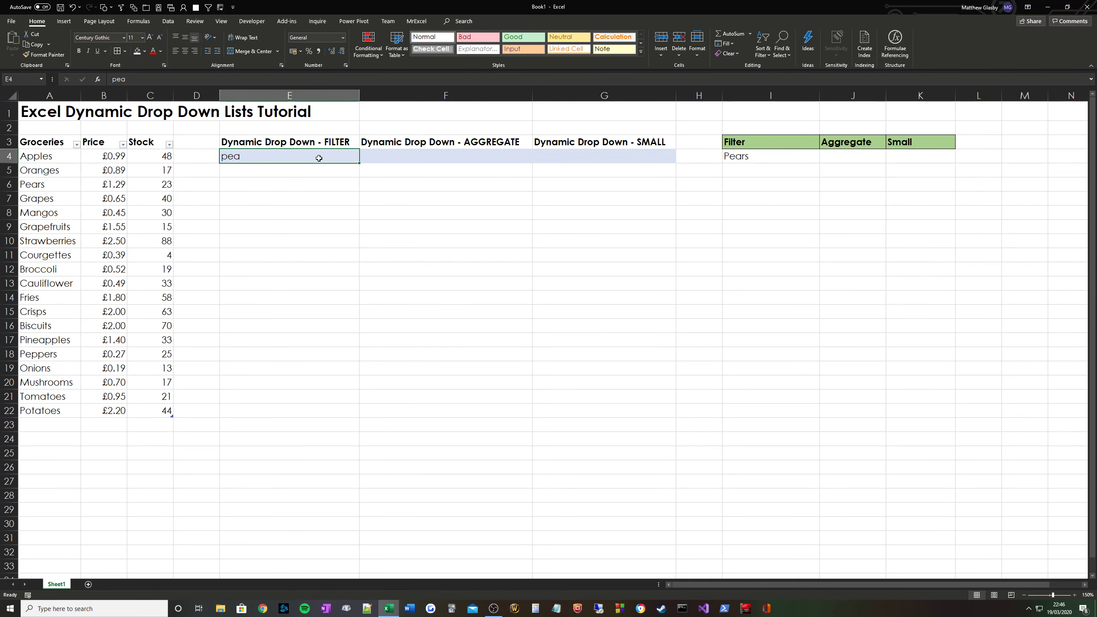
text(z)
key(Return)
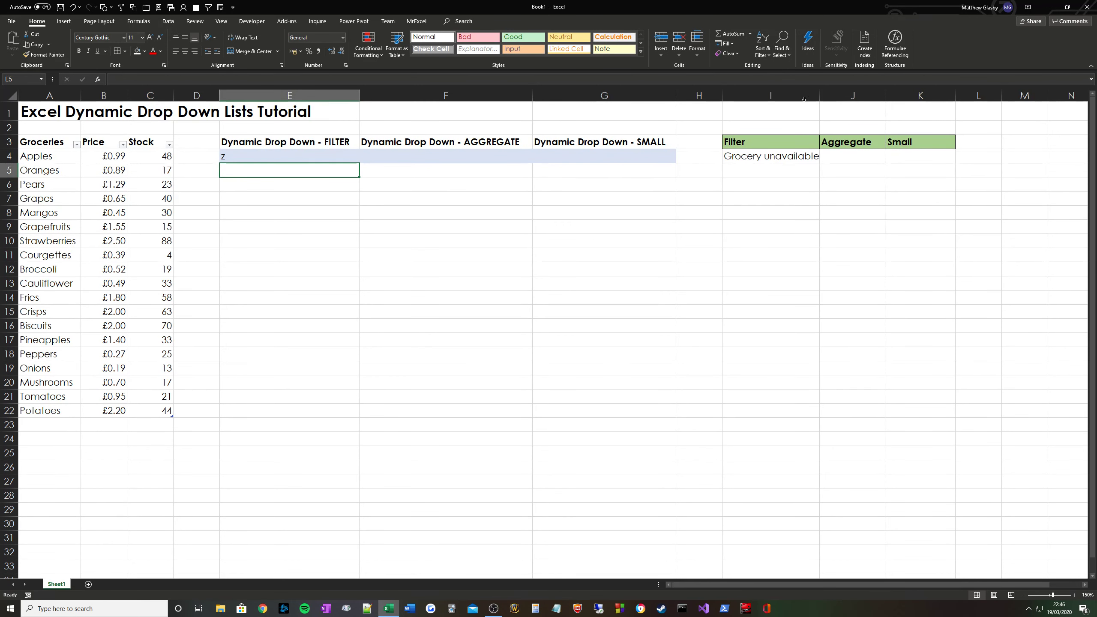
double_click(819, 95)
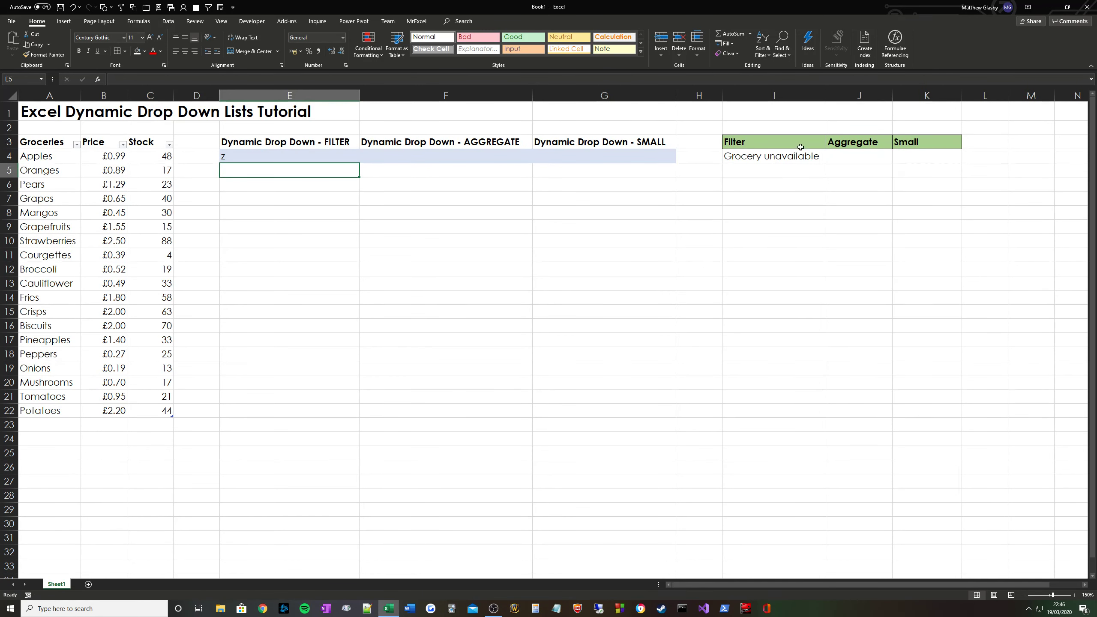
click(782, 159)
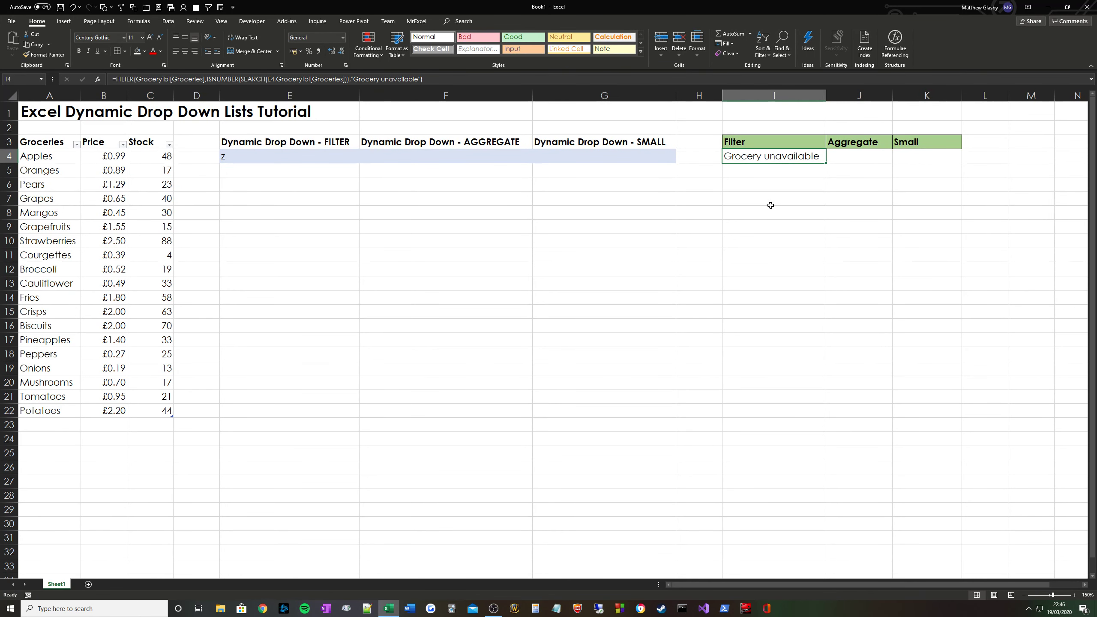
- Clear E4 and start a formula-based conditional formatting rule for I4:K22 with the formula =LEN(I4)>0
click(262, 157)
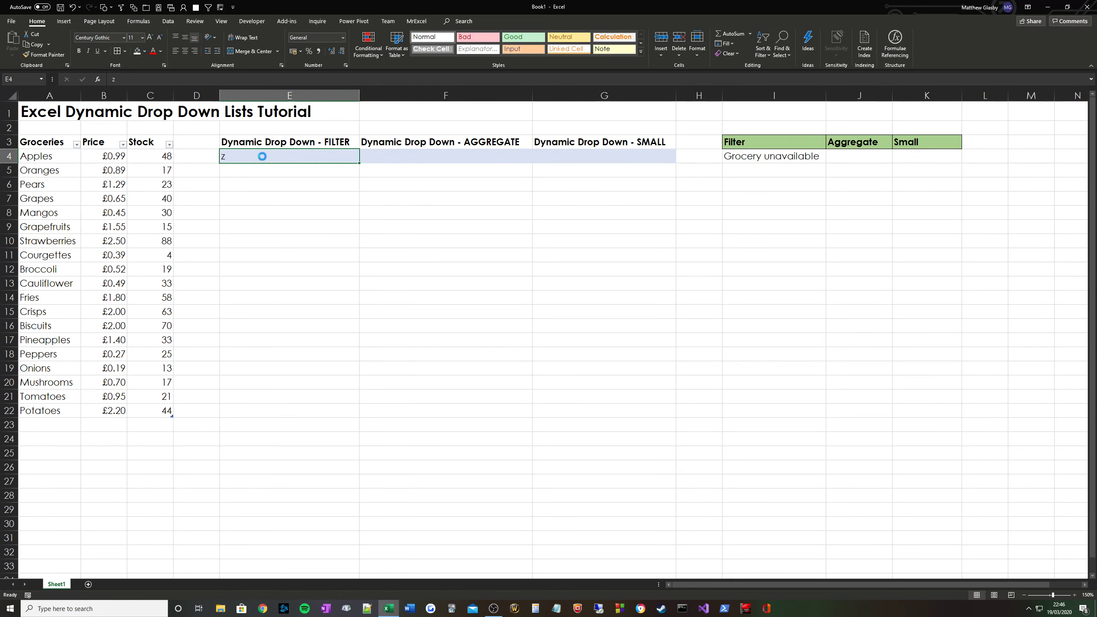
key(Delete)
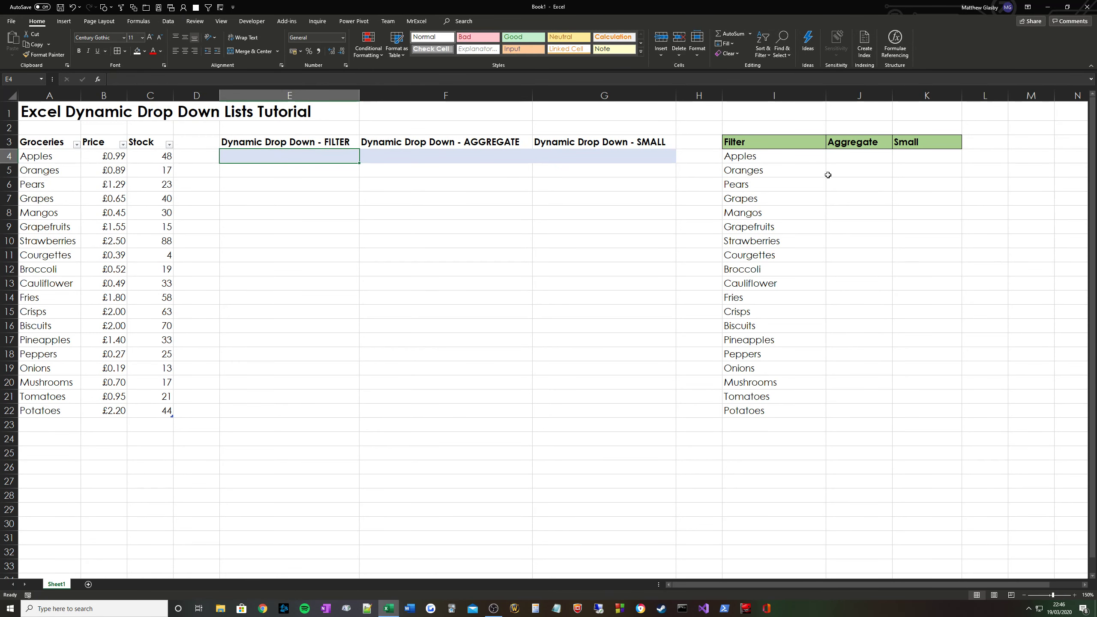
drag(764, 155, 946, 415)
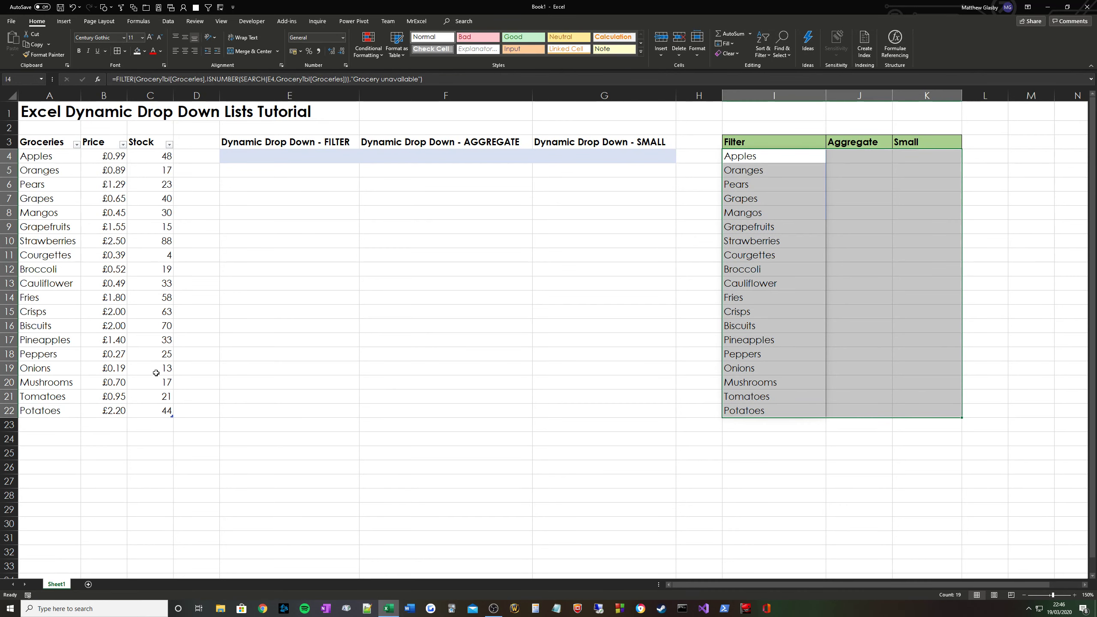
click(366, 52)
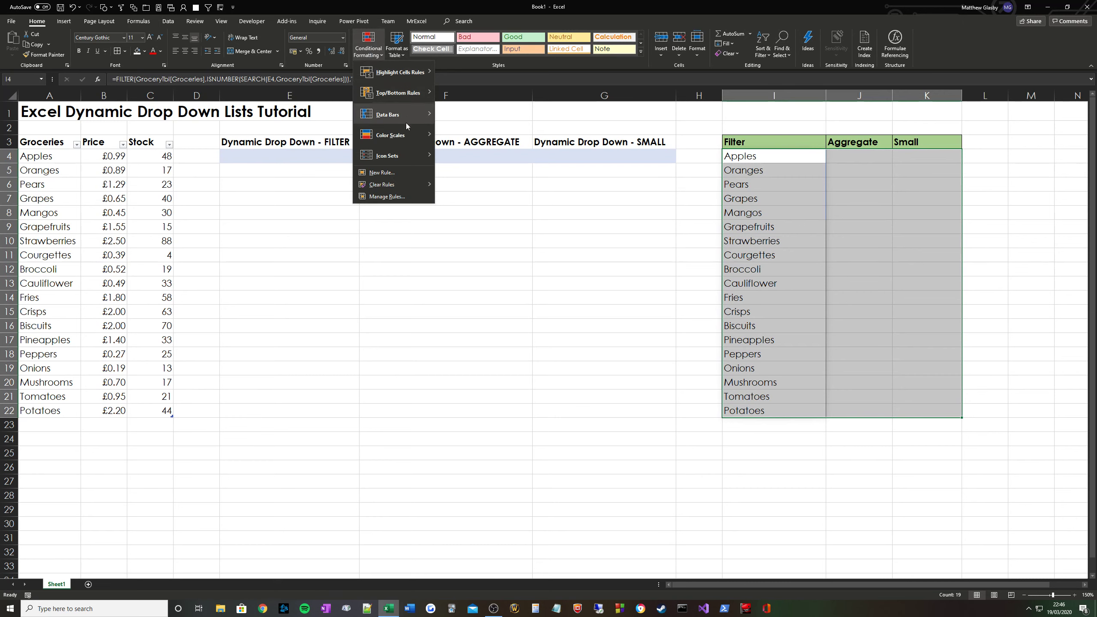
click(389, 172)
click(438, 279)
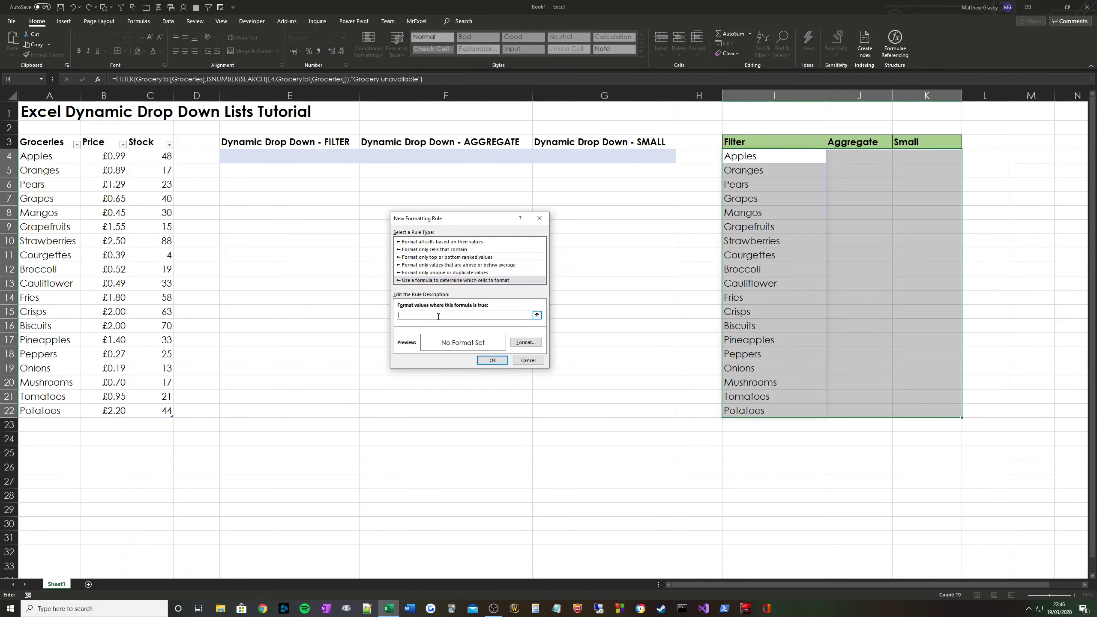
text(=LEN()
click(755, 157)
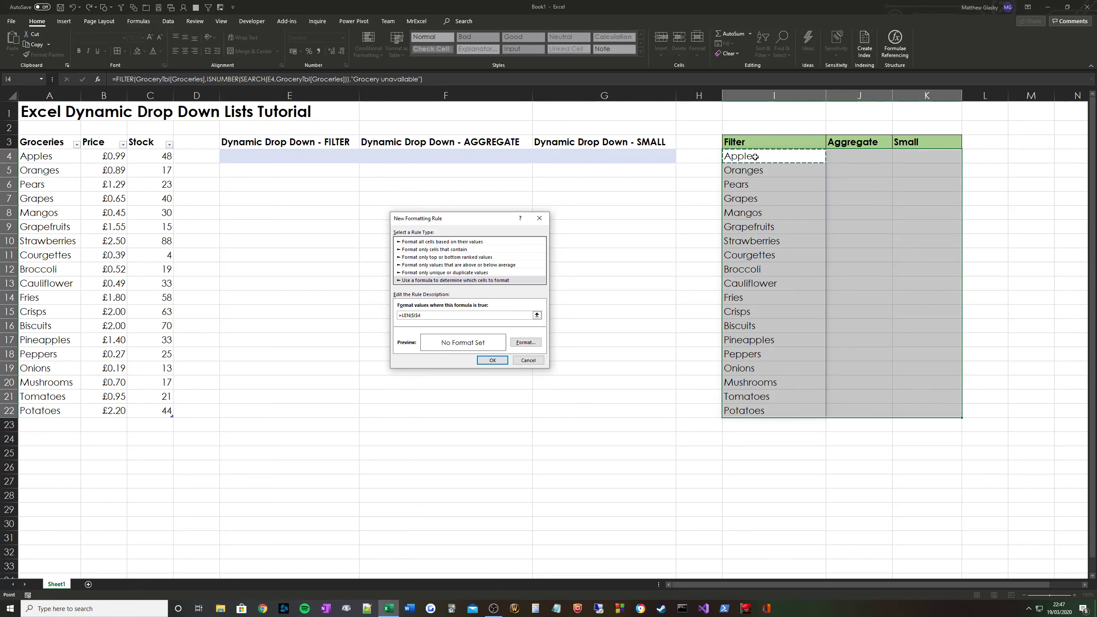
key(F4)
key(F4)
text()>0)
- Give the conditional formatting rule the lightest green fill and an outline border, and apply it to the selected range
click(526, 343)
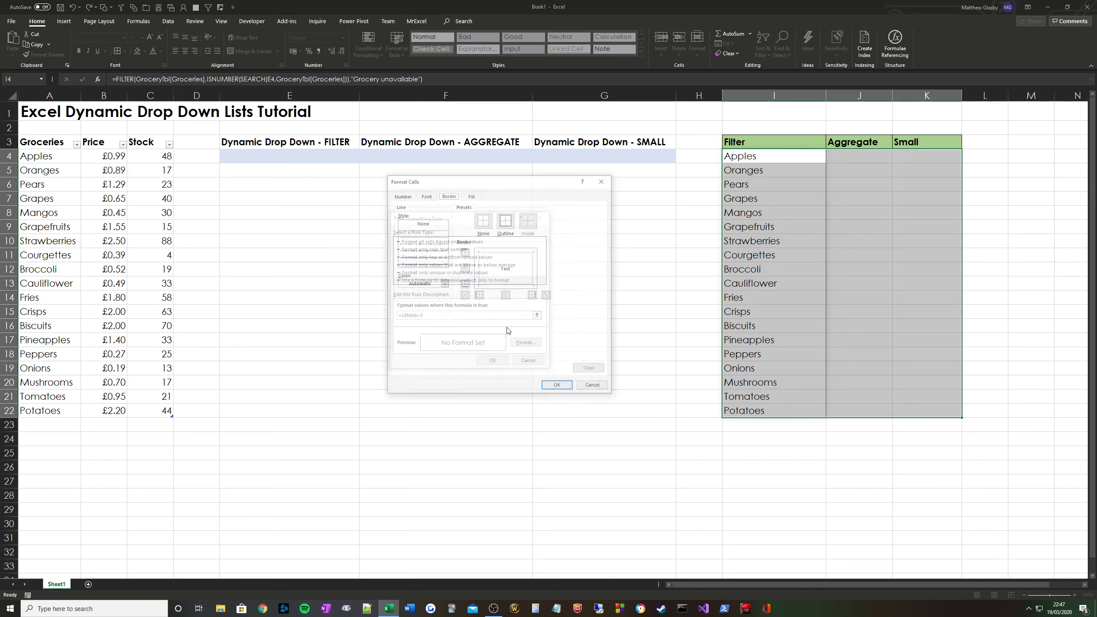
click(472, 195)
click(470, 238)
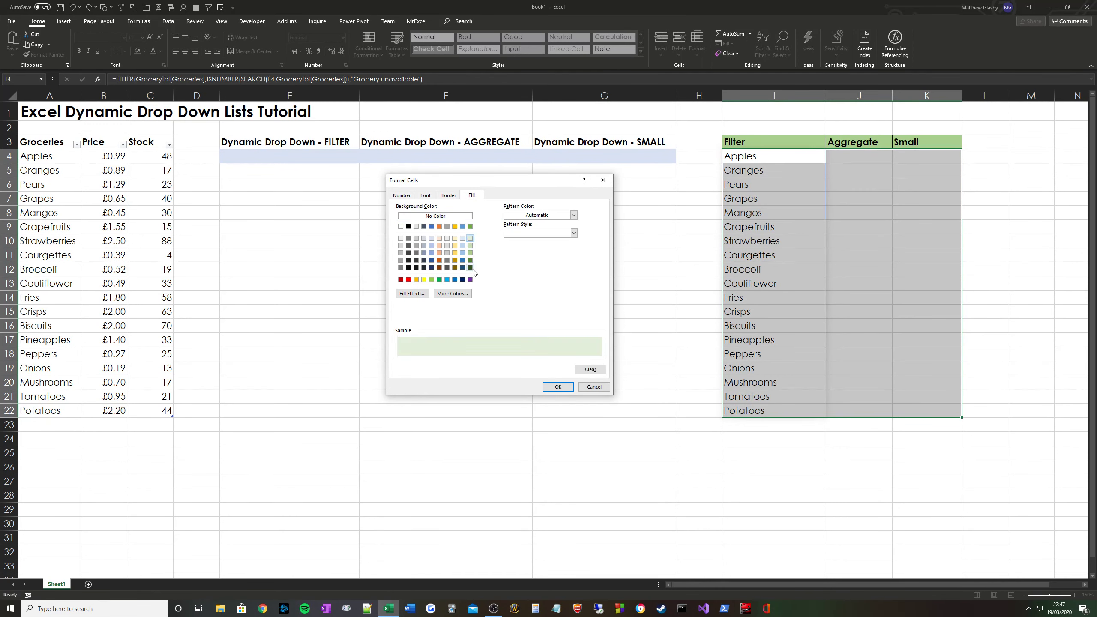
click(449, 195)
click(505, 220)
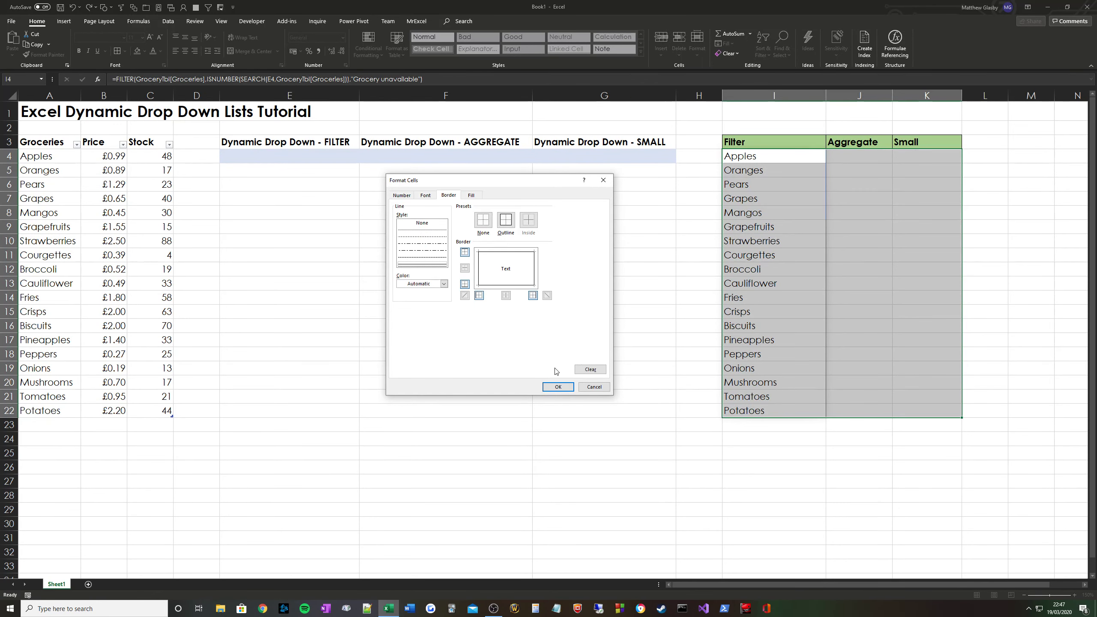
click(558, 387)
click(493, 359)
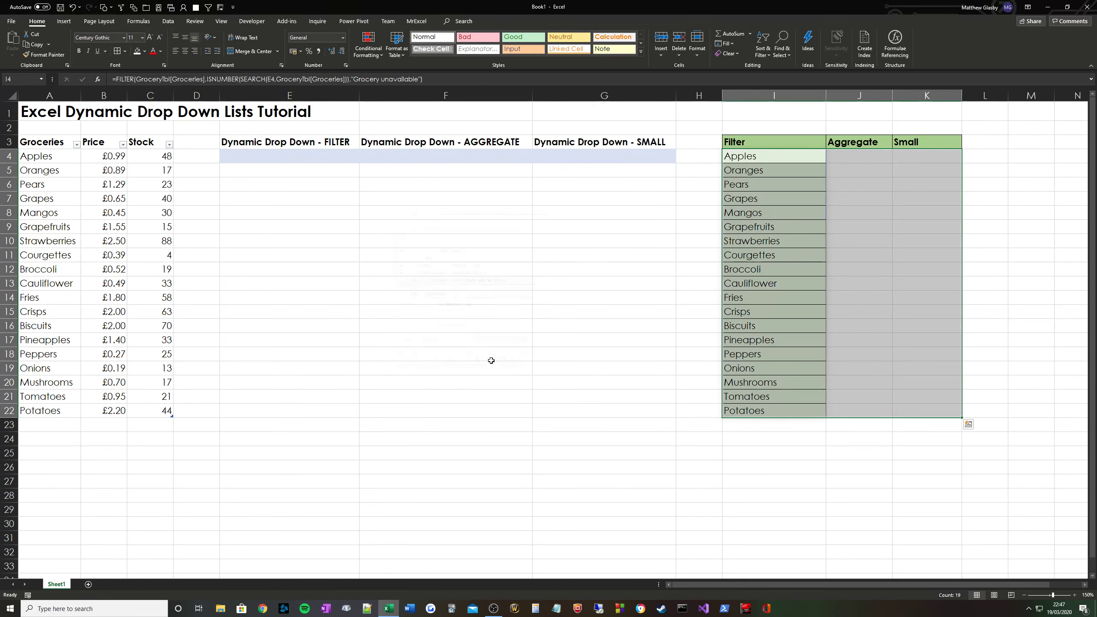
drag(800, 311, 804, 326)
- Test the filter and its conditional formatting by entering "a", "b" and "c" in turn in E4
click(312, 158)
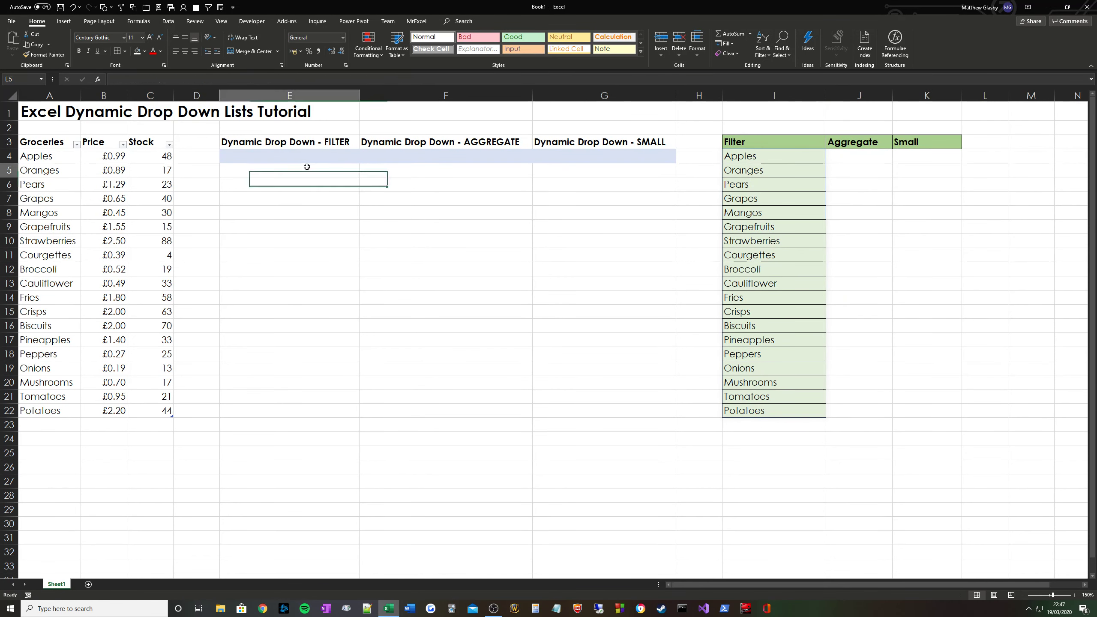
text(a)
click(345, 196)
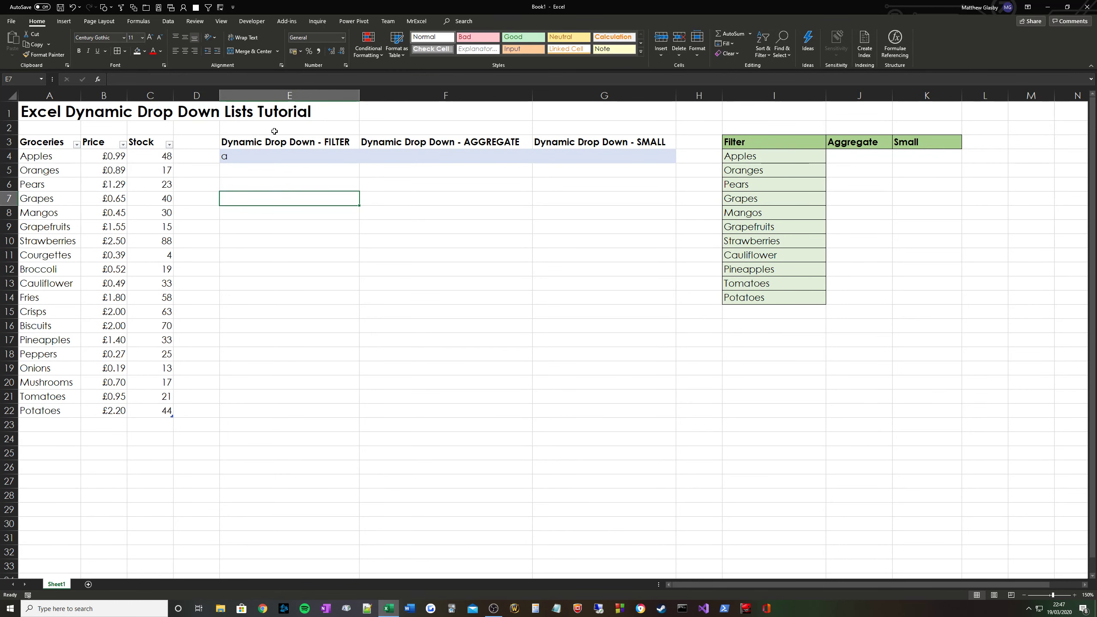
click(270, 155)
text(b)
click(499, 223)
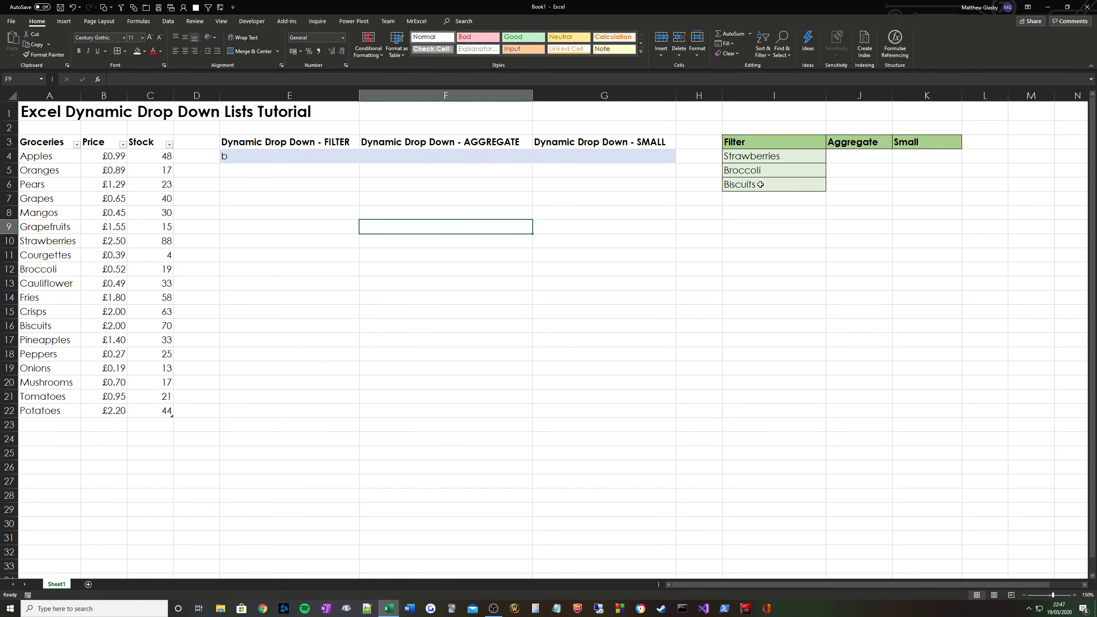
click(285, 157)
text(c)
click(667, 198)
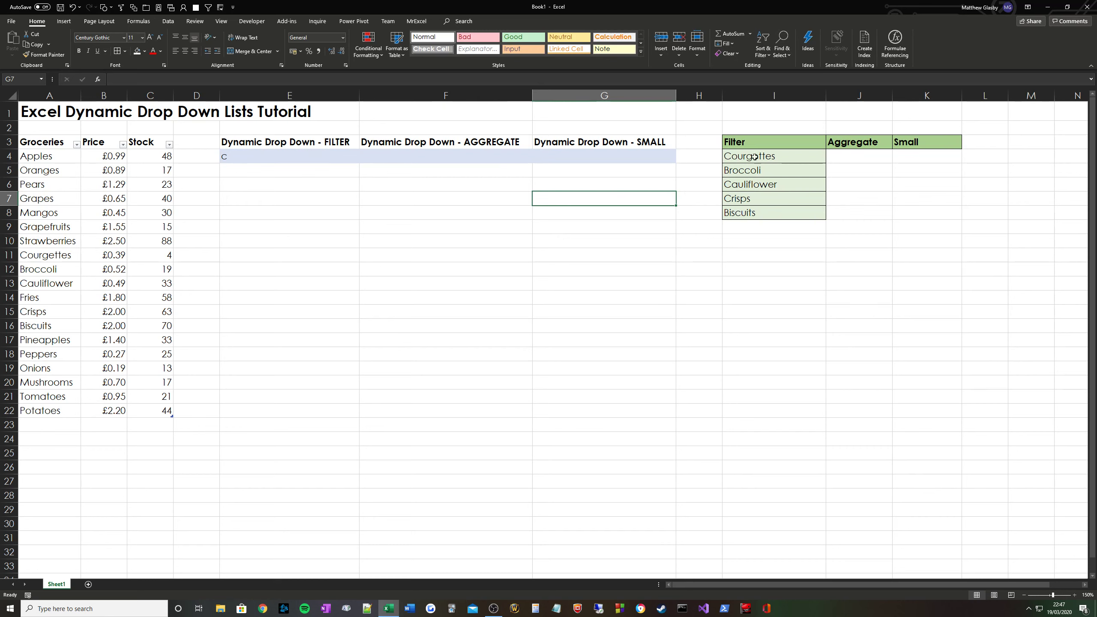
- Test the filter with "d" and "e" in turn in E4
click(249, 158)
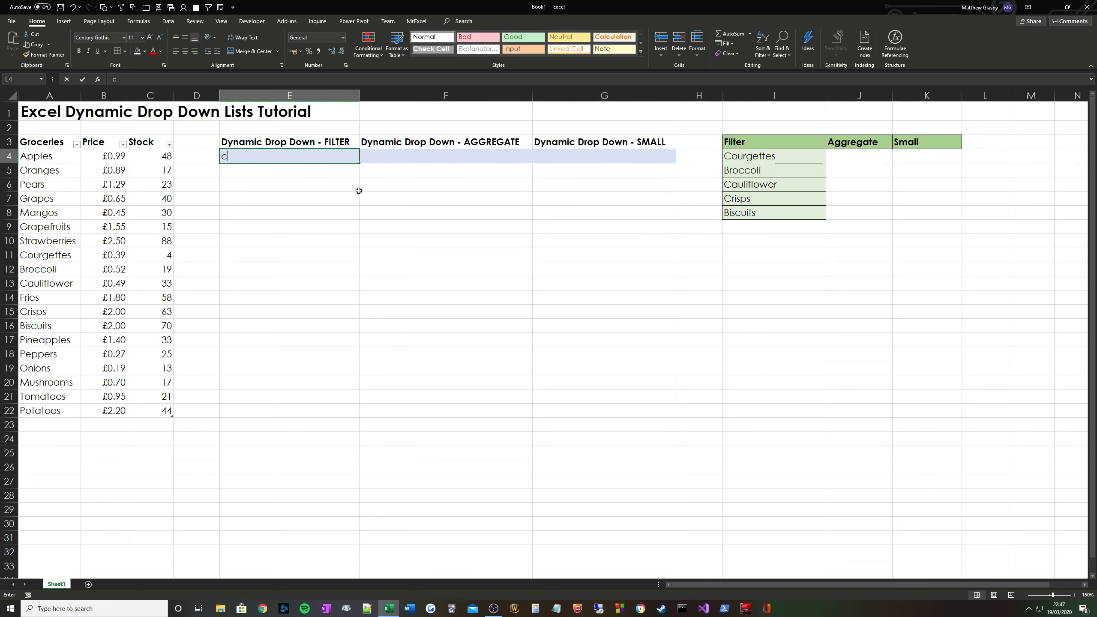
text(d)
click(605, 226)
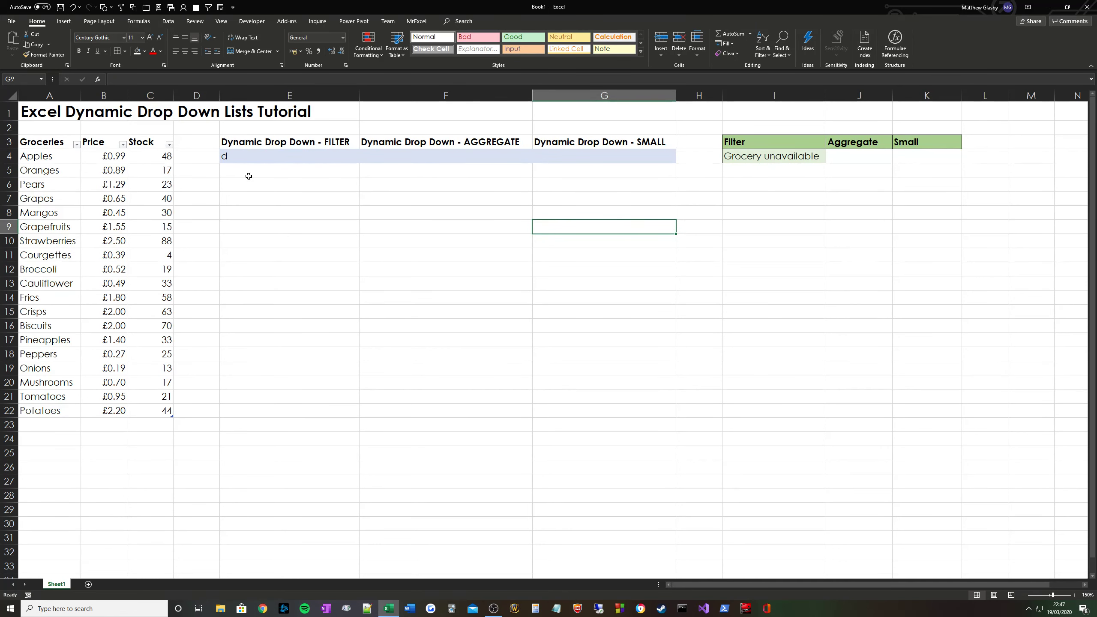
click(251, 158)
text(e)
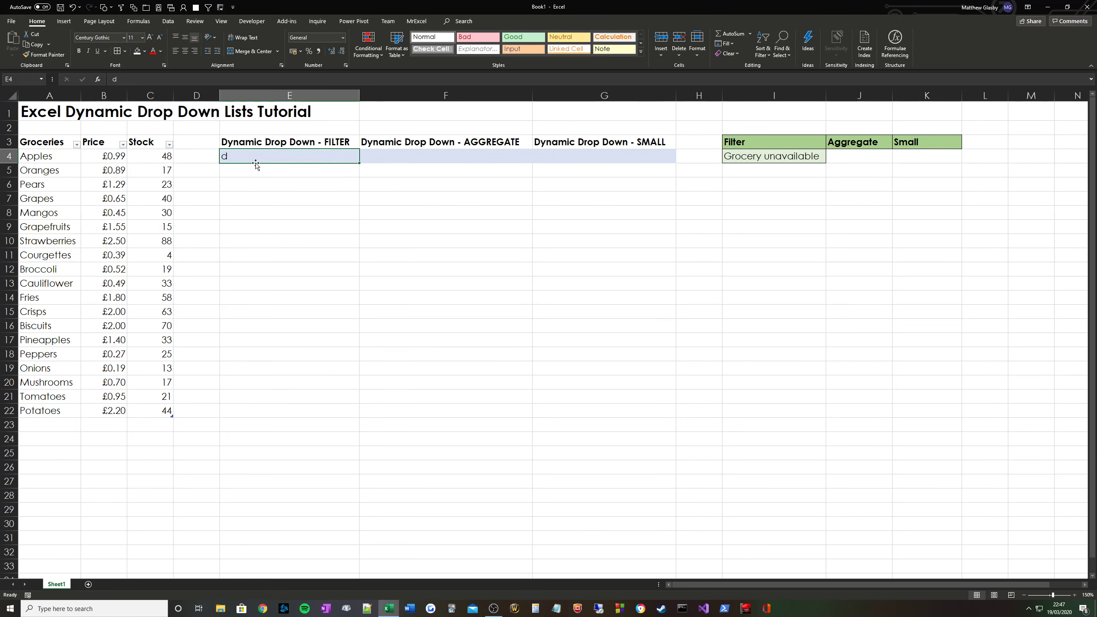
click(429, 242)
- Add List data validation to E4 with the spilled range =$I$4# as its source
click(291, 154)
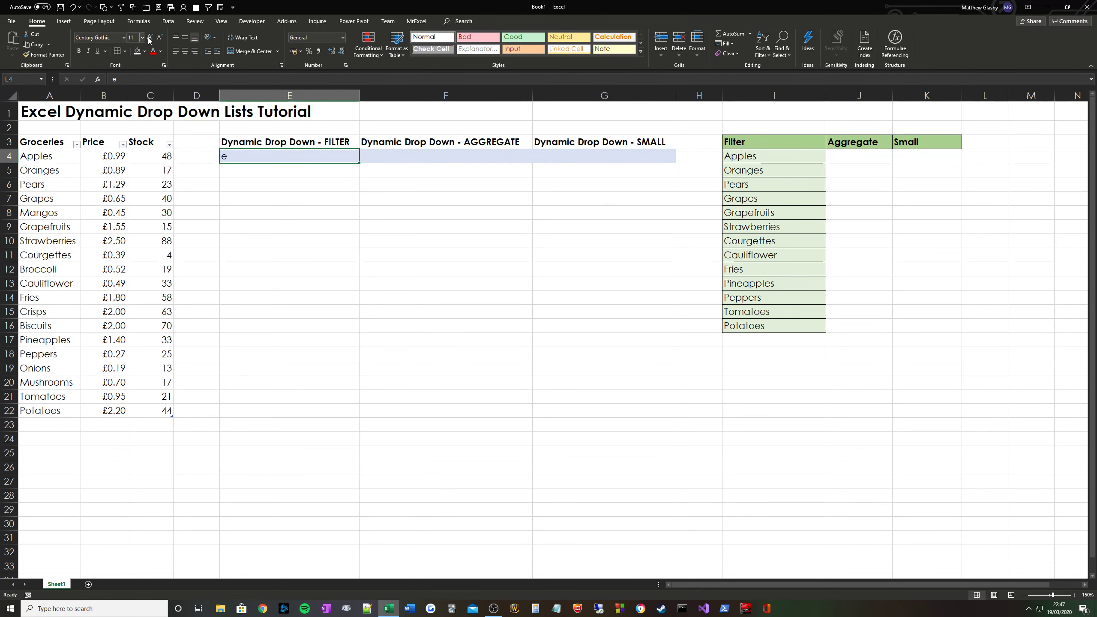
click(169, 20)
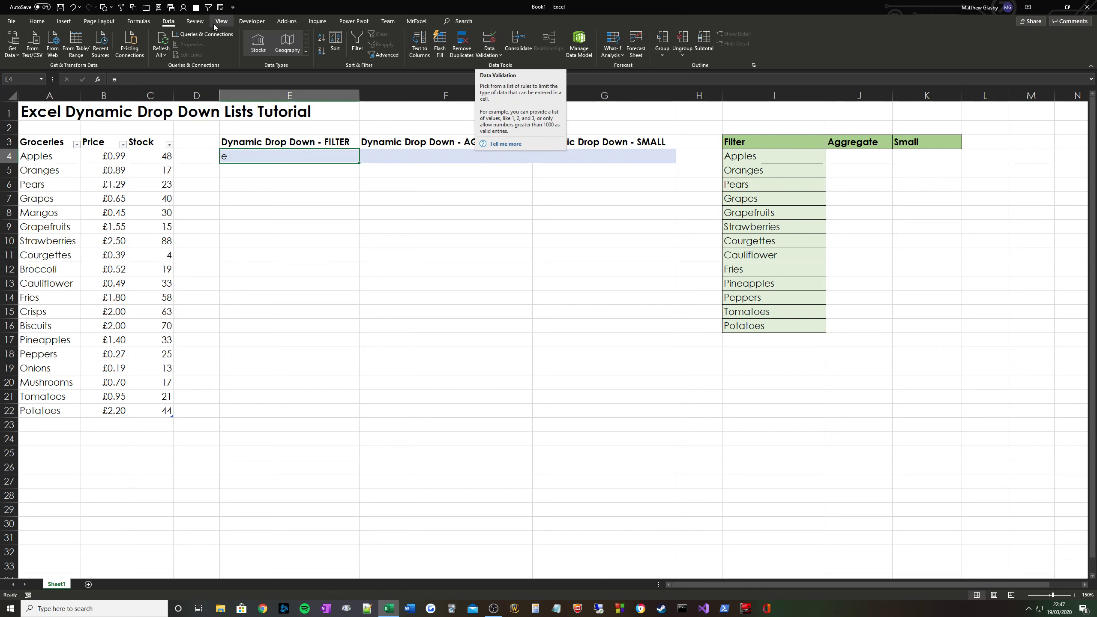
click(489, 39)
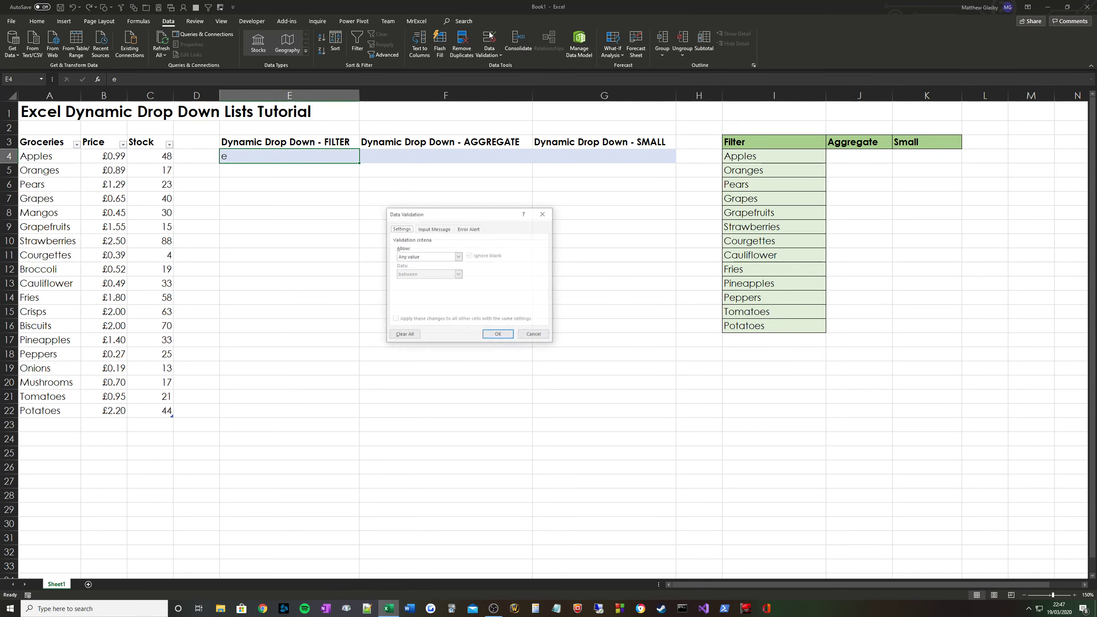
click(423, 258)
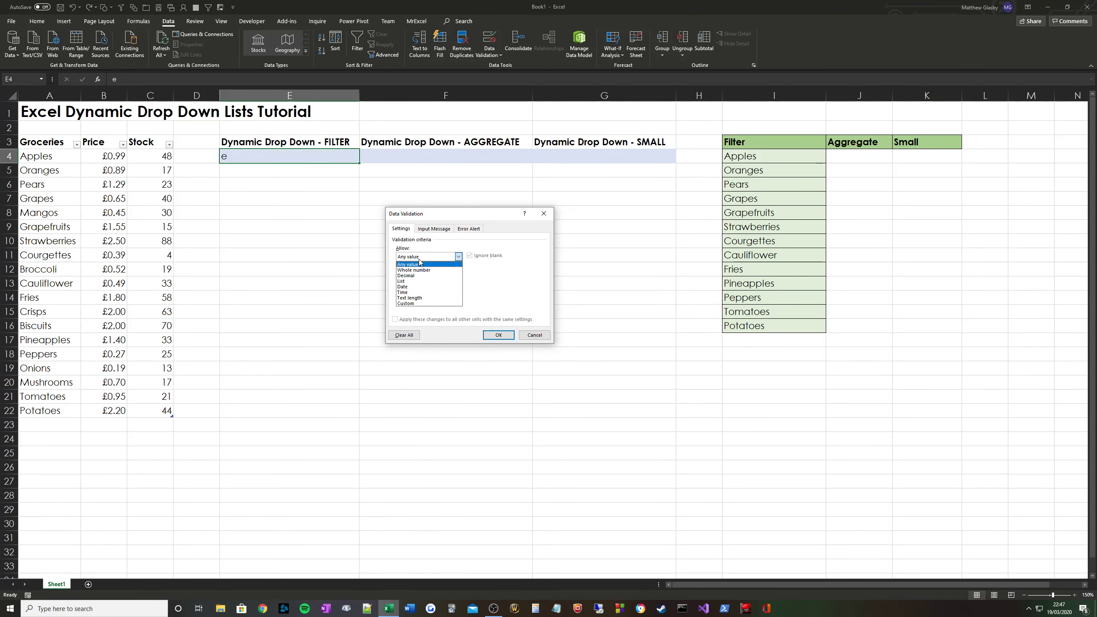
click(408, 281)
click(416, 292)
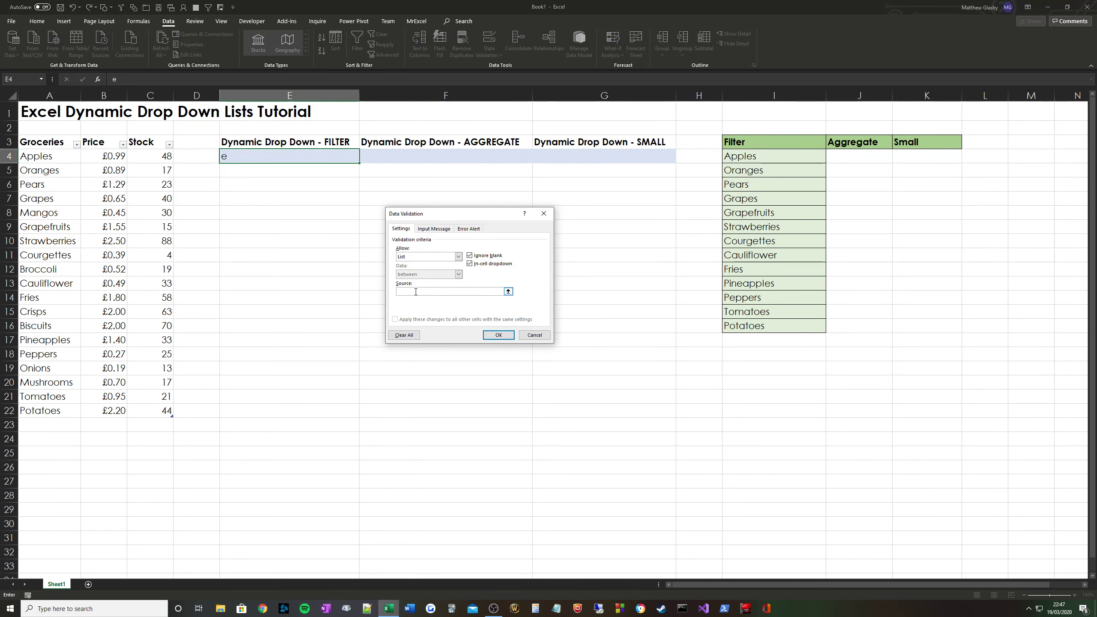
text(=)
click(754, 159)
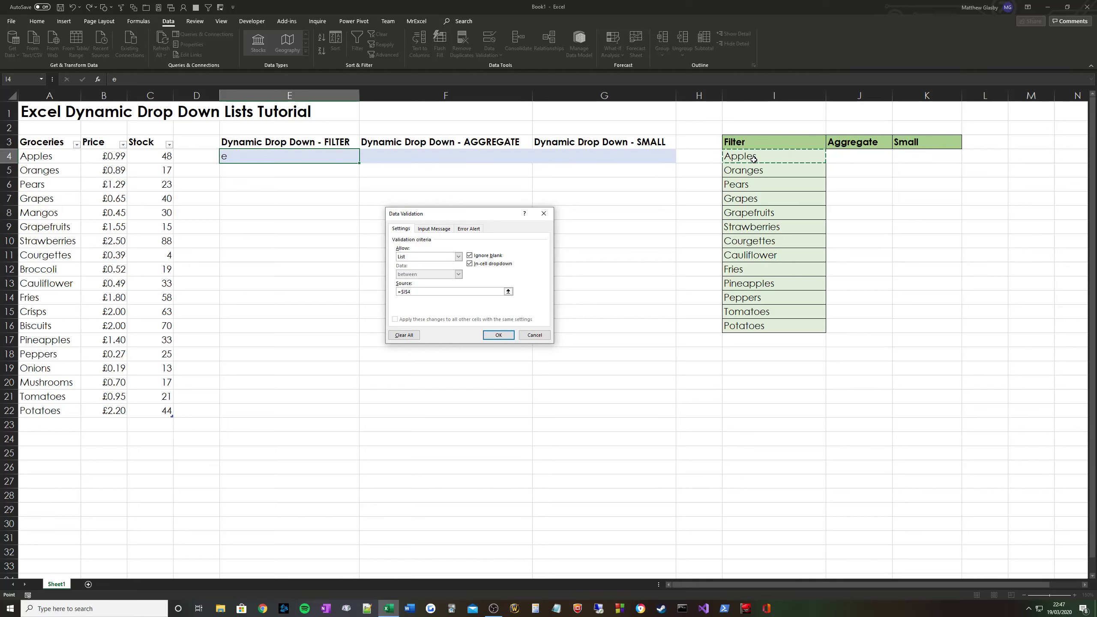
text(#)
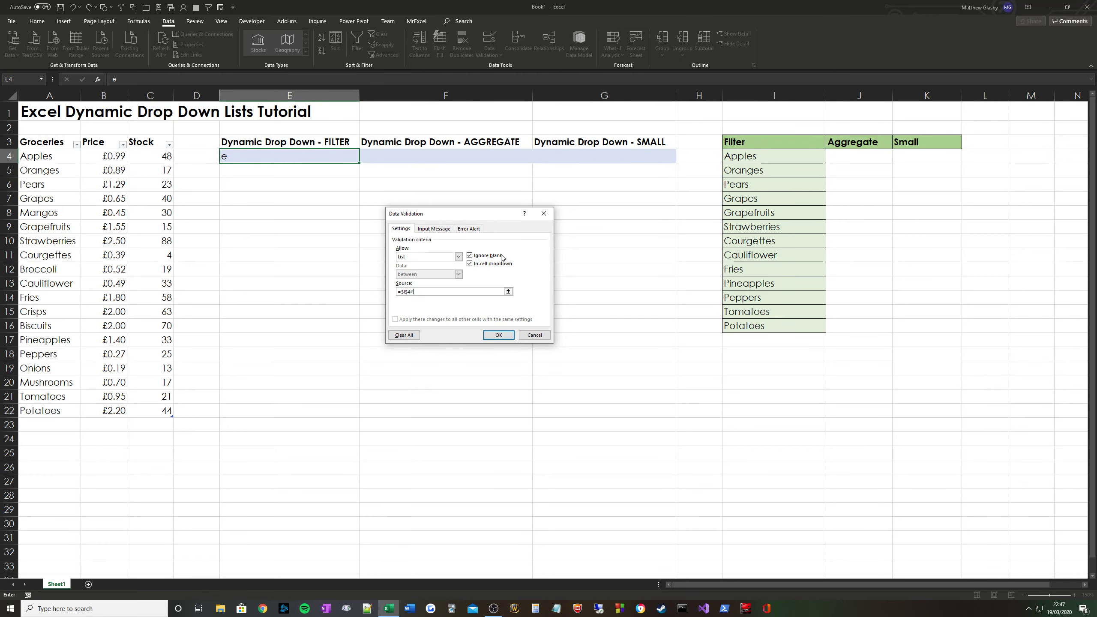
click(498, 335)
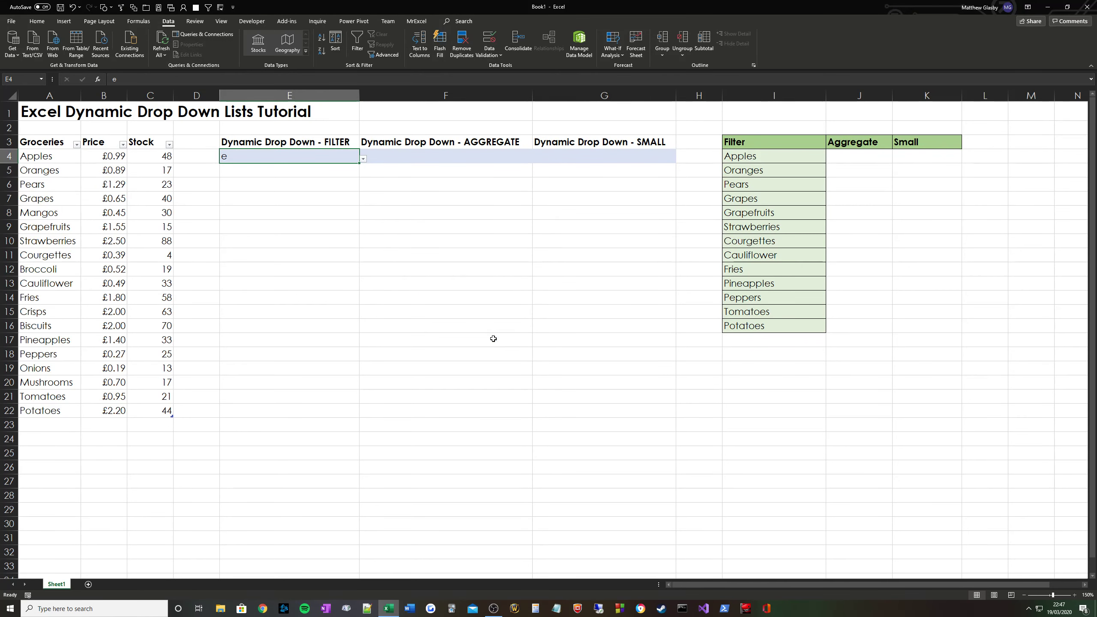
- Review the groceries in E4's drop-down list, then try to enter "a" in E4 and cancel the entry
click(363, 159)
scroll(360, 207, down, 1)
scroll(360, 207, up, 1)
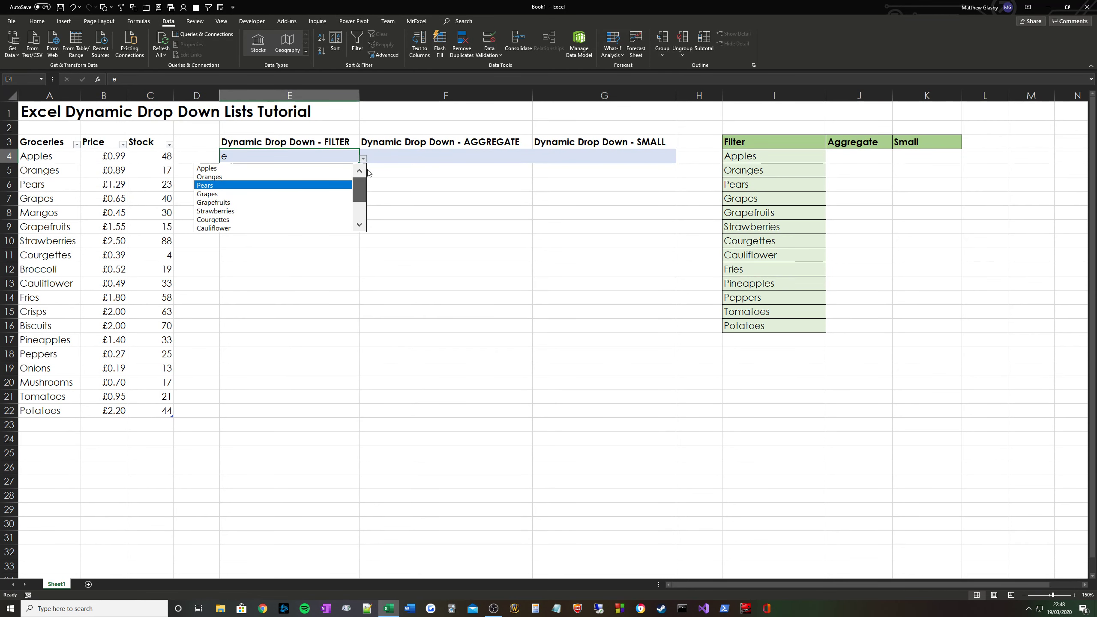
key(Escape)
text(a)
key(Return)
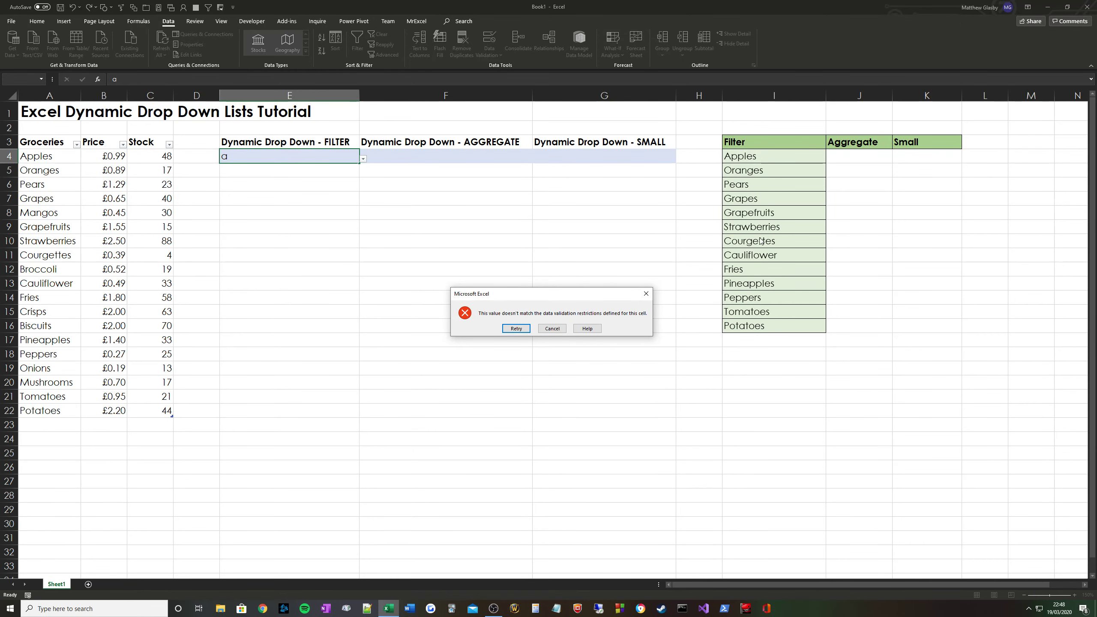
click(553, 329)
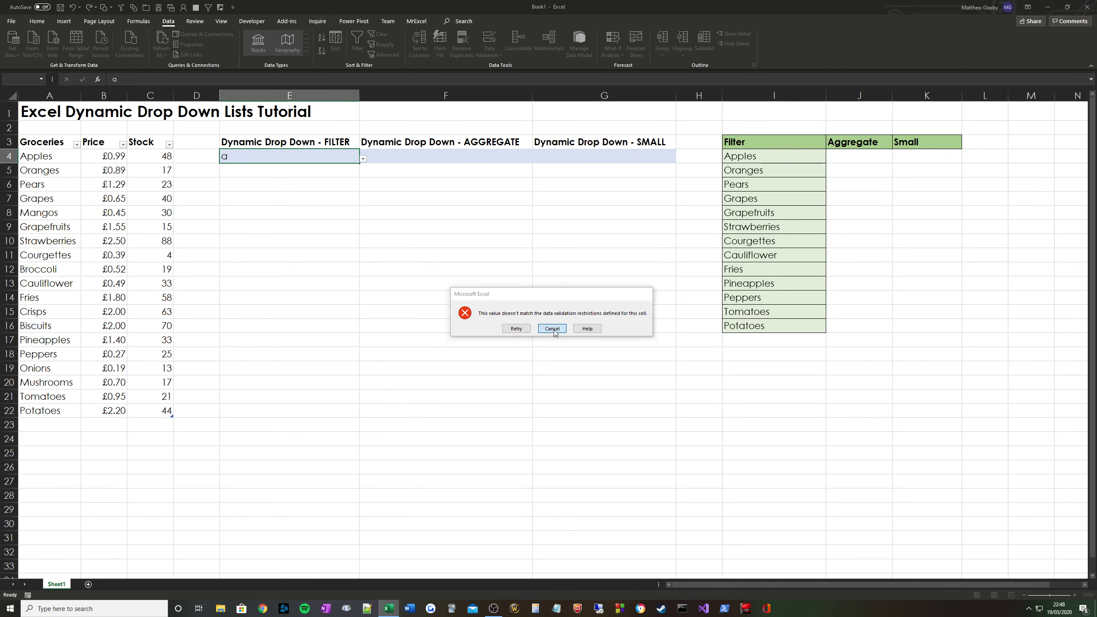
- Turn off the error alert for invalid data in E4's data validation
click(490, 41)
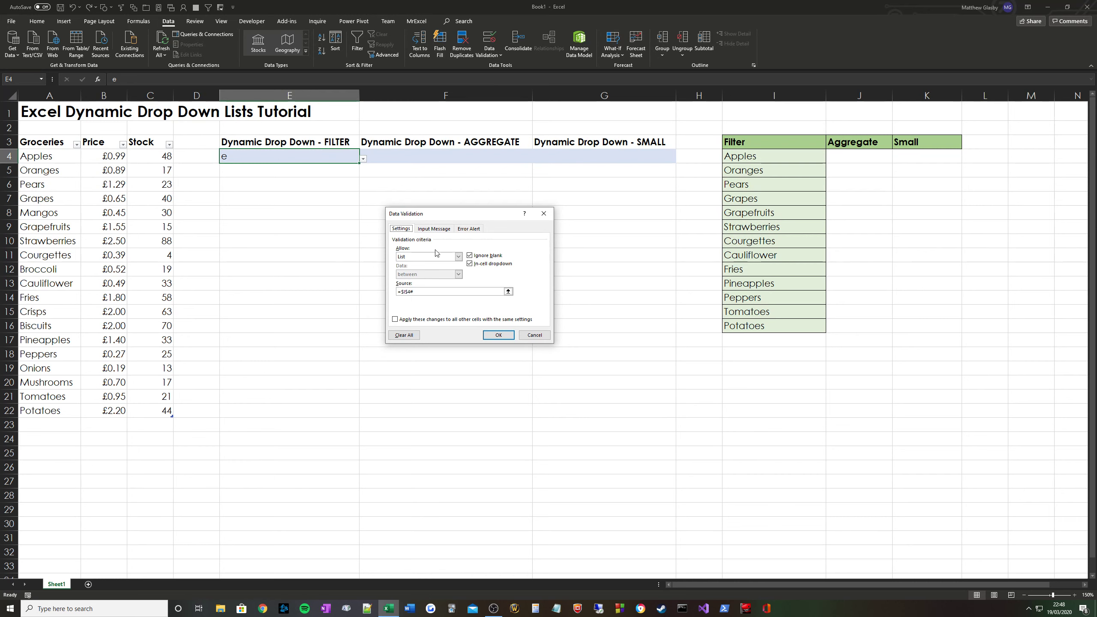
click(469, 229)
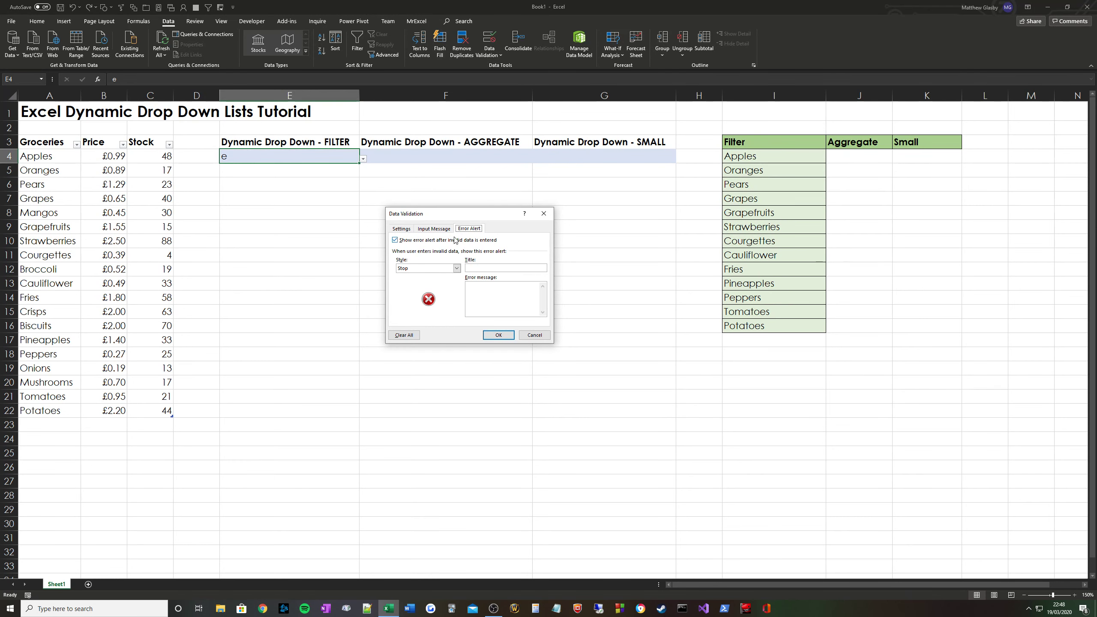
click(395, 240)
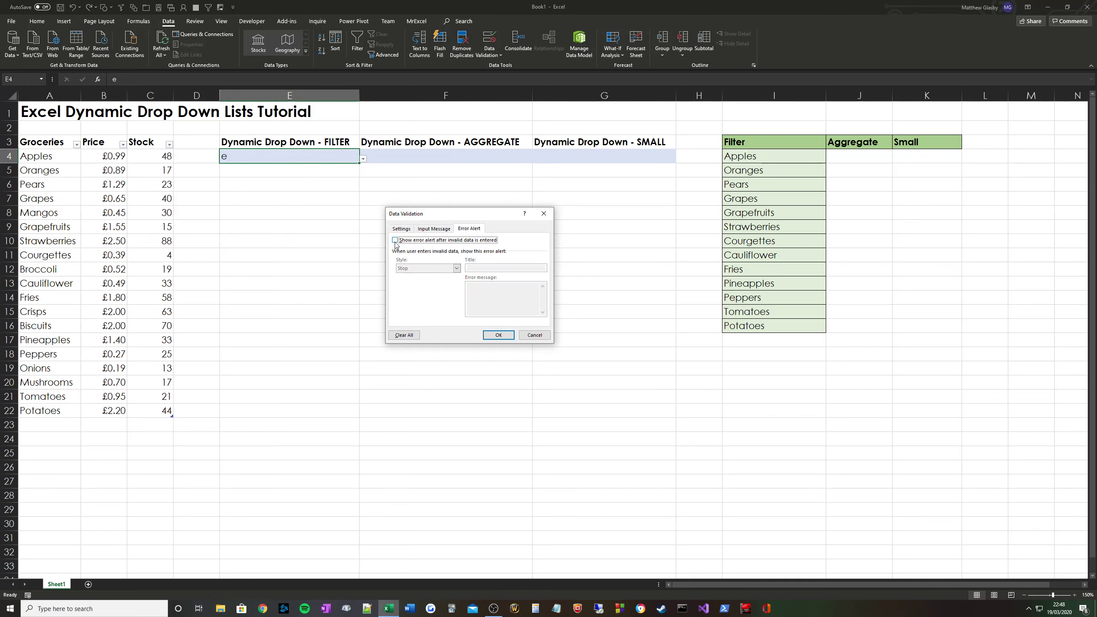
click(493, 335)
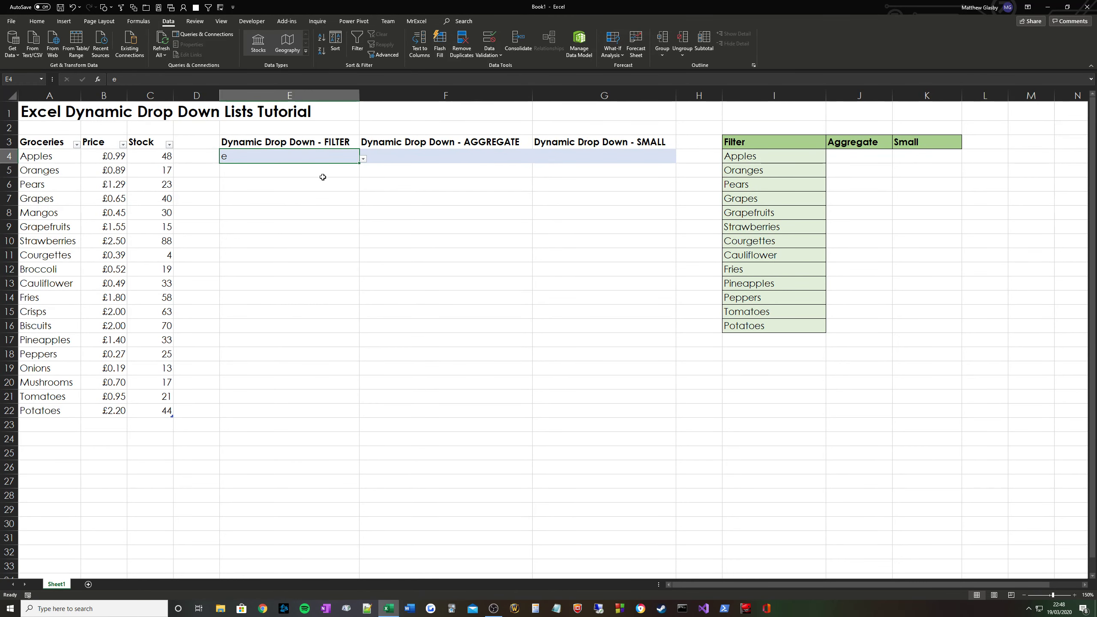
- Test the searchable drop-down in E4 by entering "a" and "b" in turn and opening the list for each
text(a)
click(363, 159)
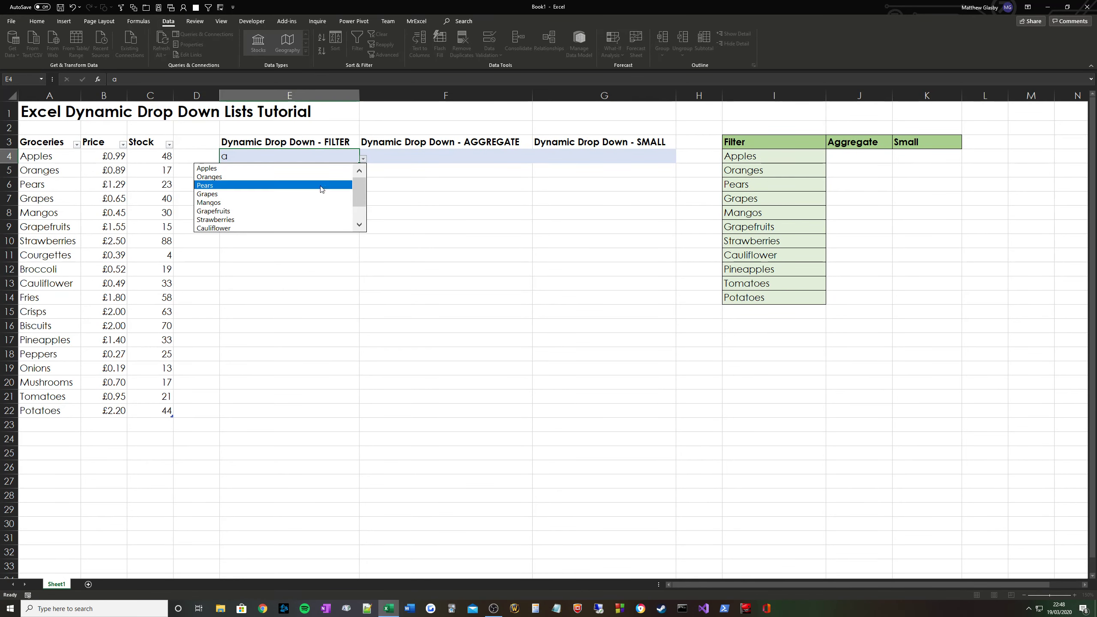
mouse_move(361, 190)
mouse_down()
mouse_move(363, 216)
mouse_move(362, 184)
mouse_up()
click(282, 144)
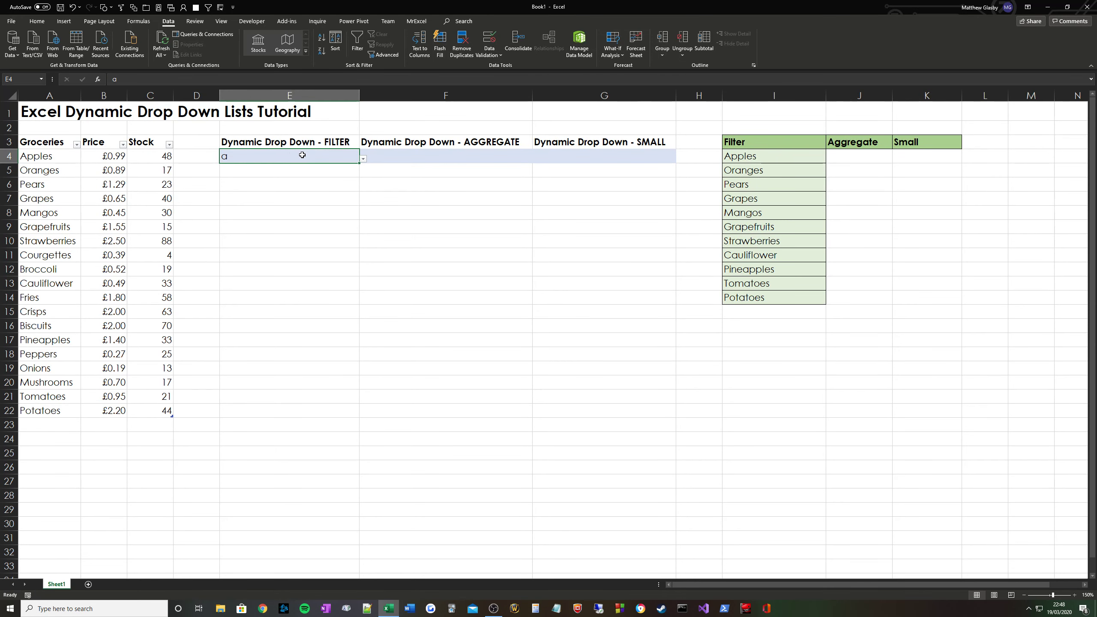
text(b)
click(364, 159)
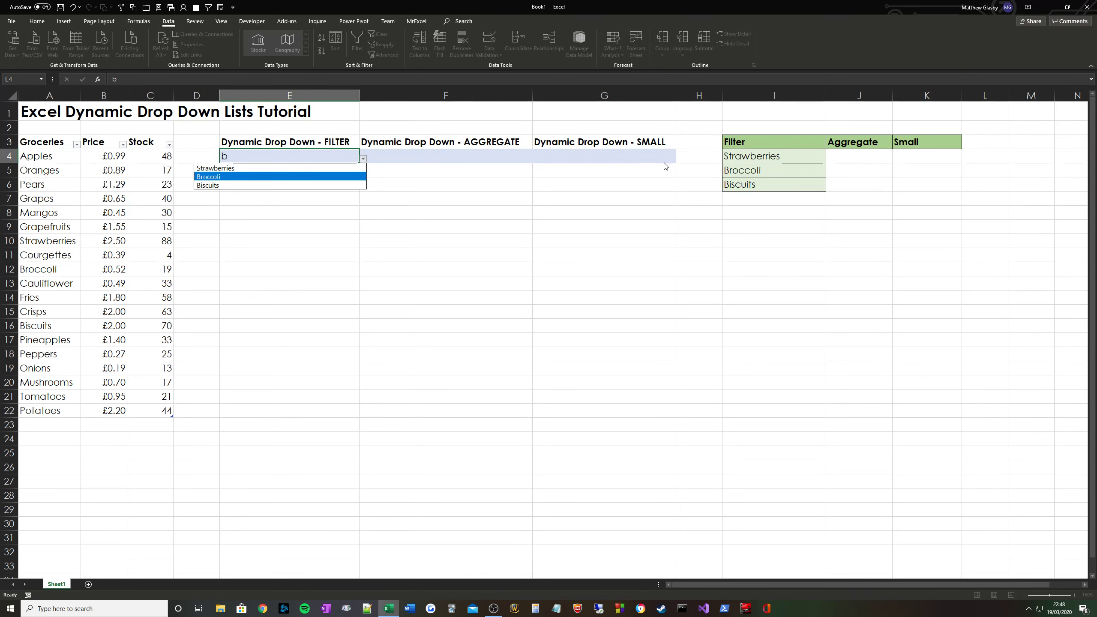
- Choose Broccoli from the drop-down list in E4
click(229, 177)
click(410, 154)
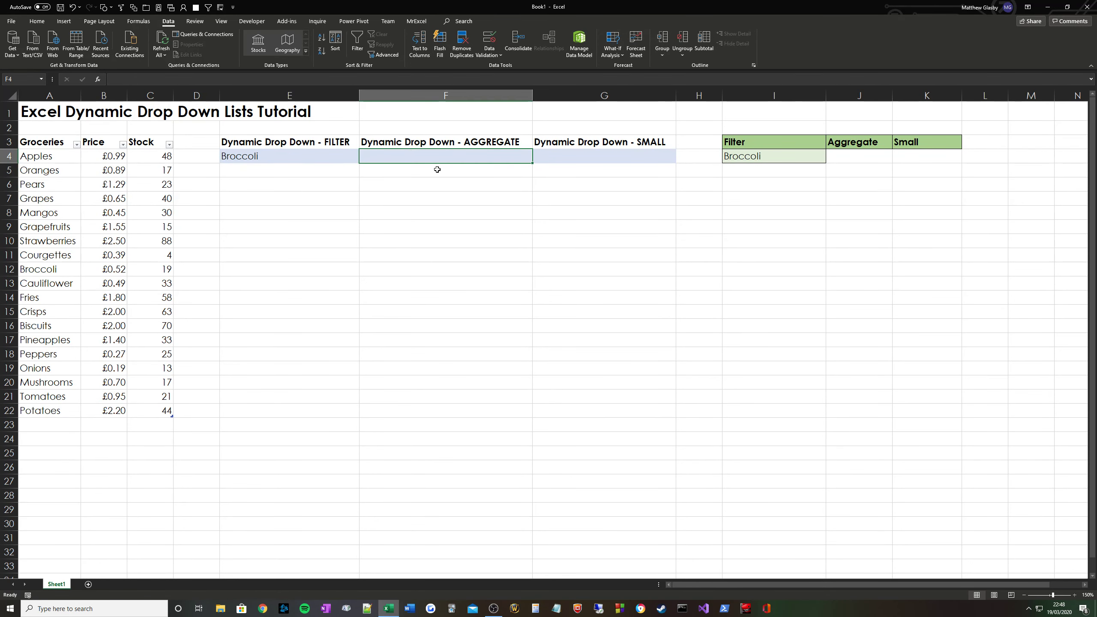
- Start an AGGREGATE formula in J4 with function 15 (SMALL) and option 6 (ignore error values)
click(865, 159)
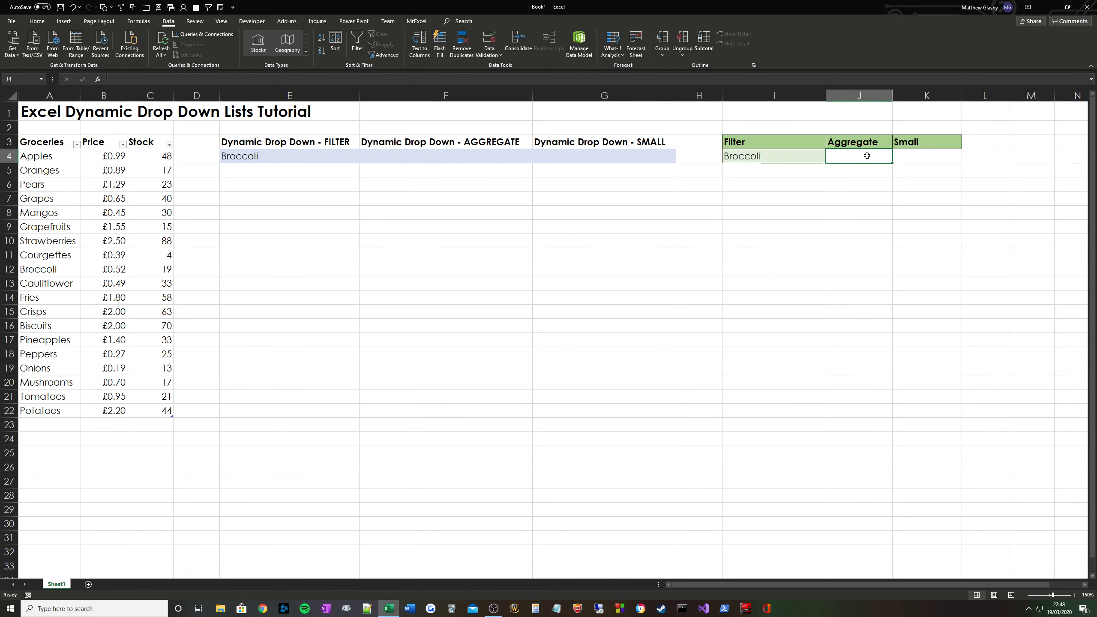
text(=AGGREGAT)
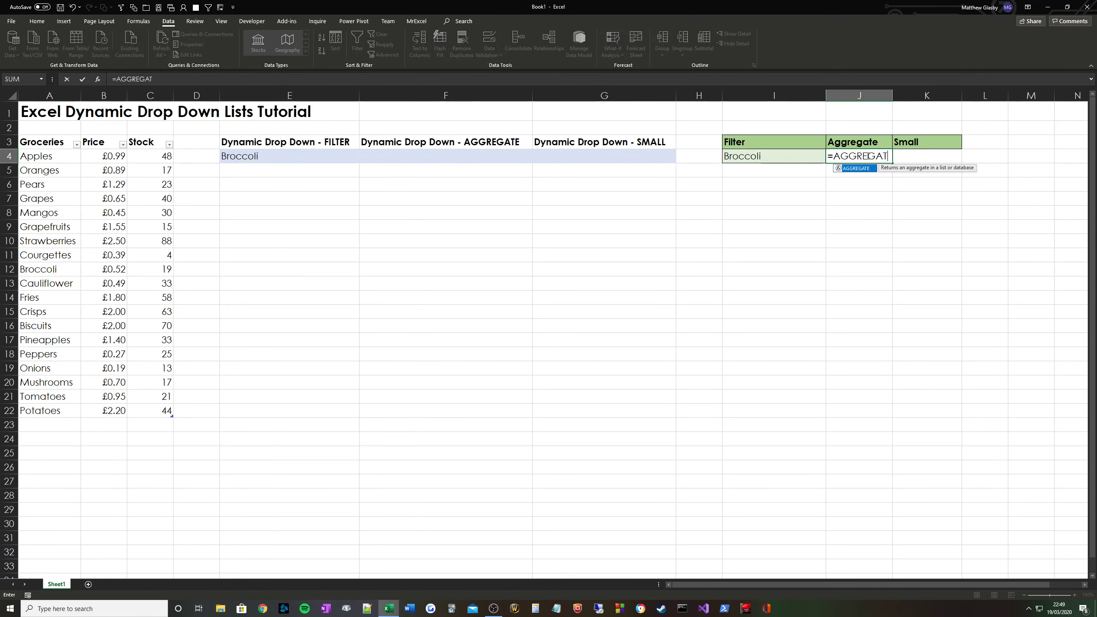
text(E()
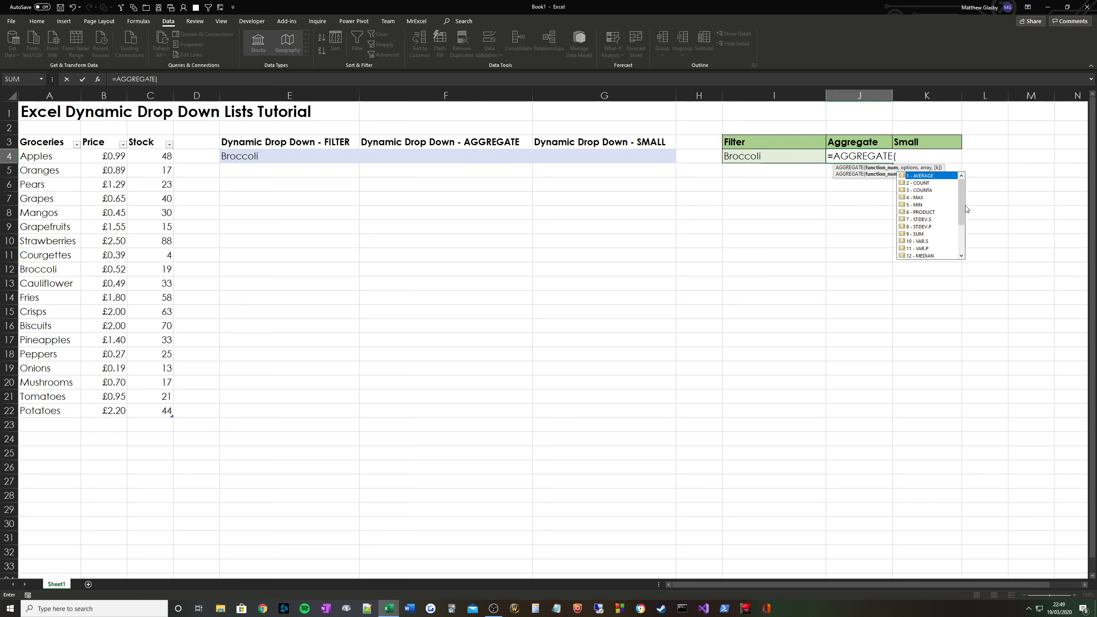
drag(960, 204, 961, 225)
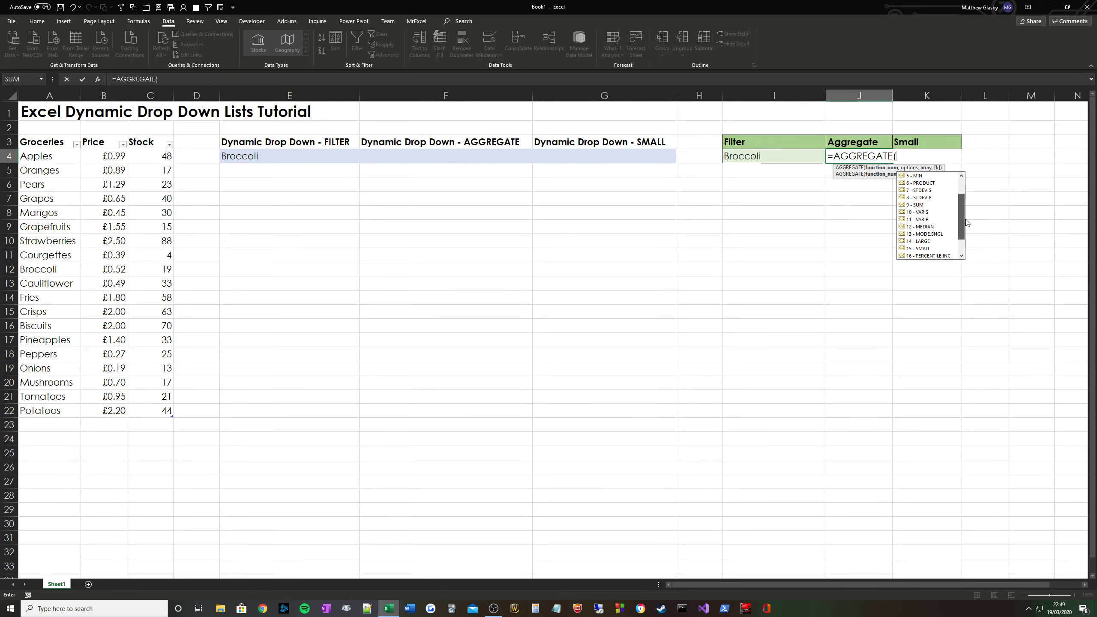
click(924, 243)
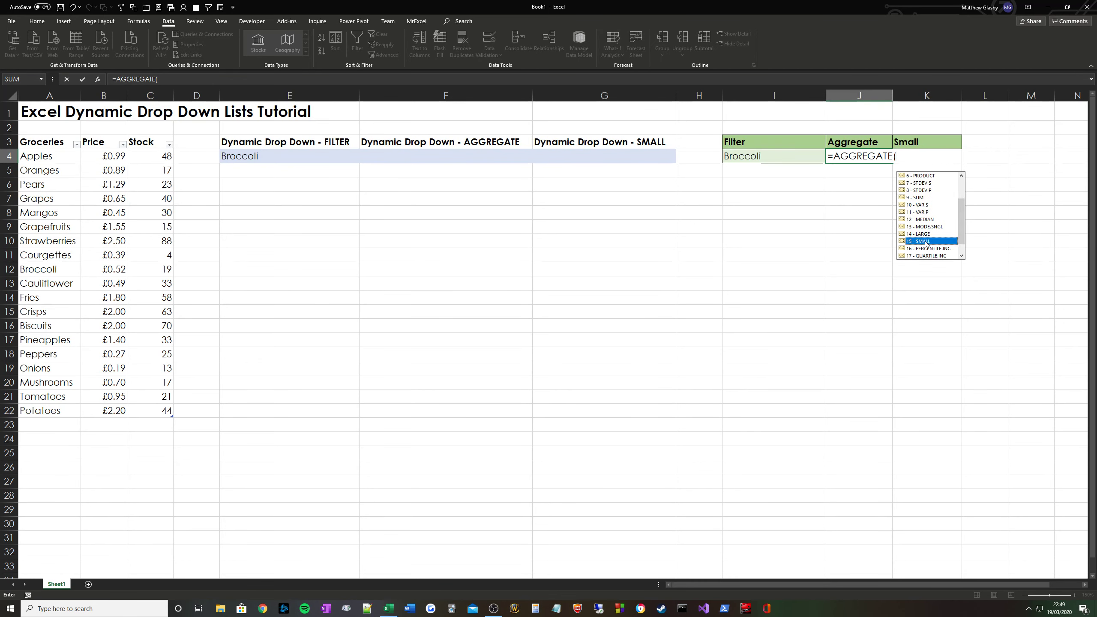
double_click(925, 243)
text(,)
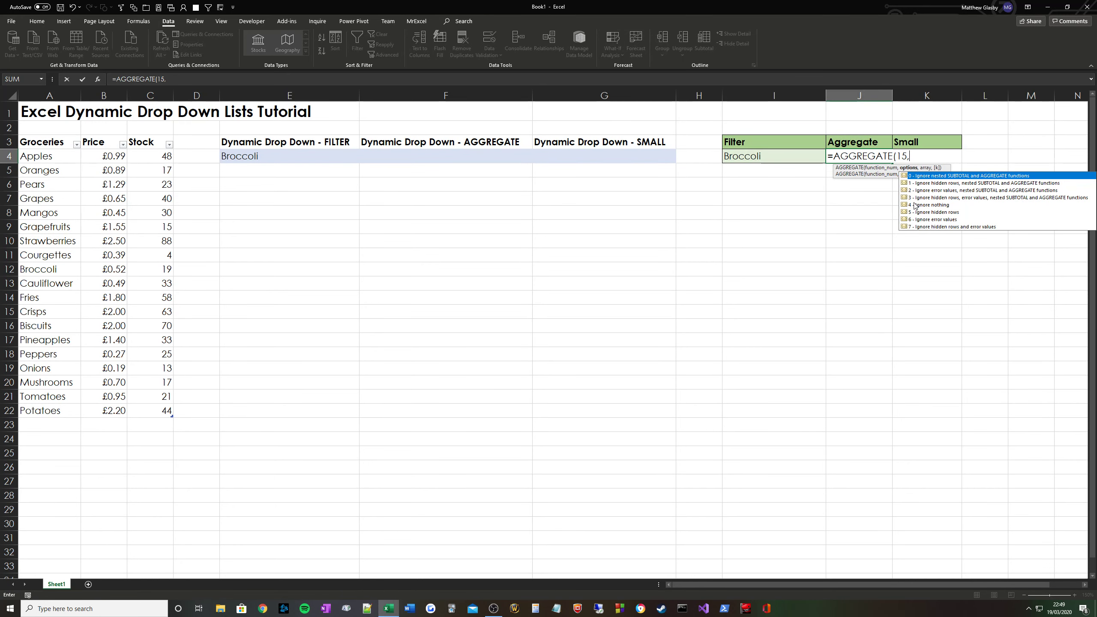
double_click(939, 220)
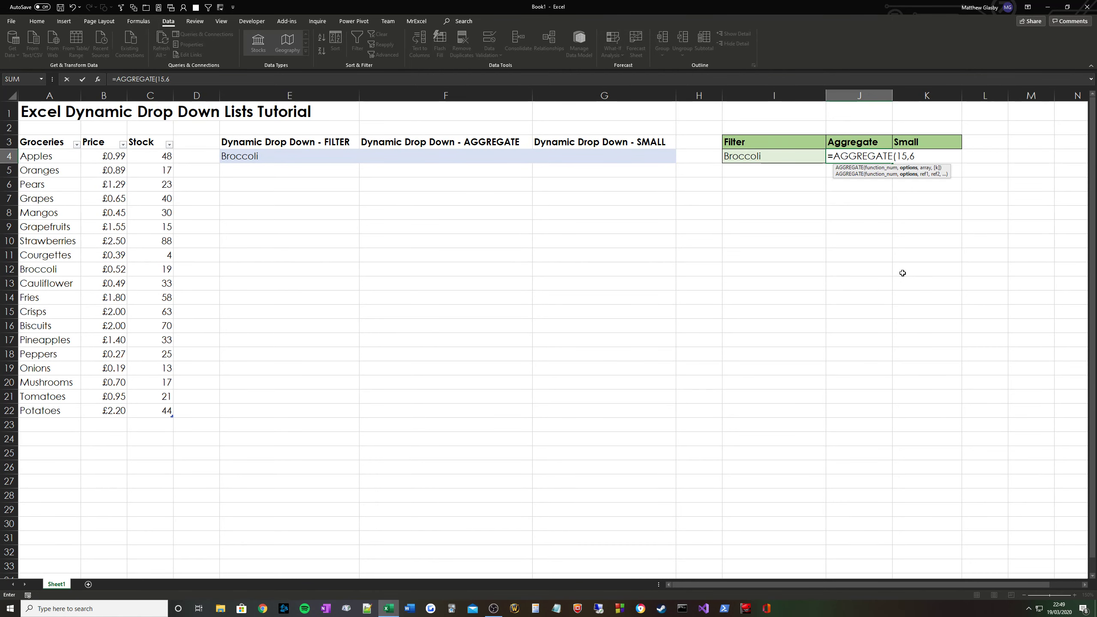
- Begin the array argument of J4's AGGREGATE formula with (SEARCH($F$4,GroceryTbl[Groceries]))
text(,(SEARCH()
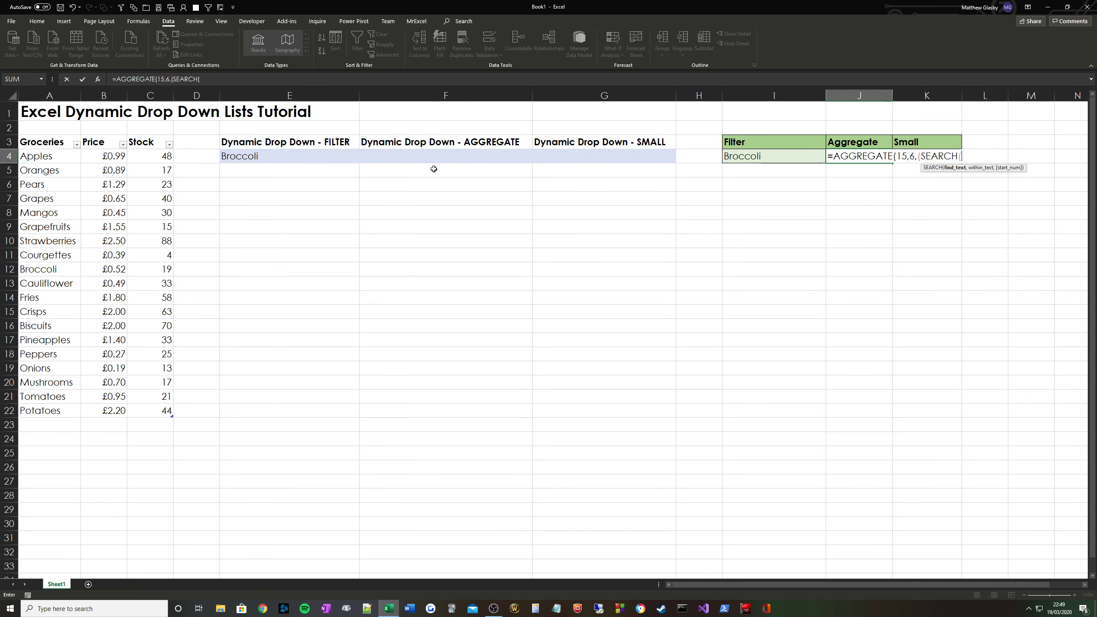
click(446, 157)
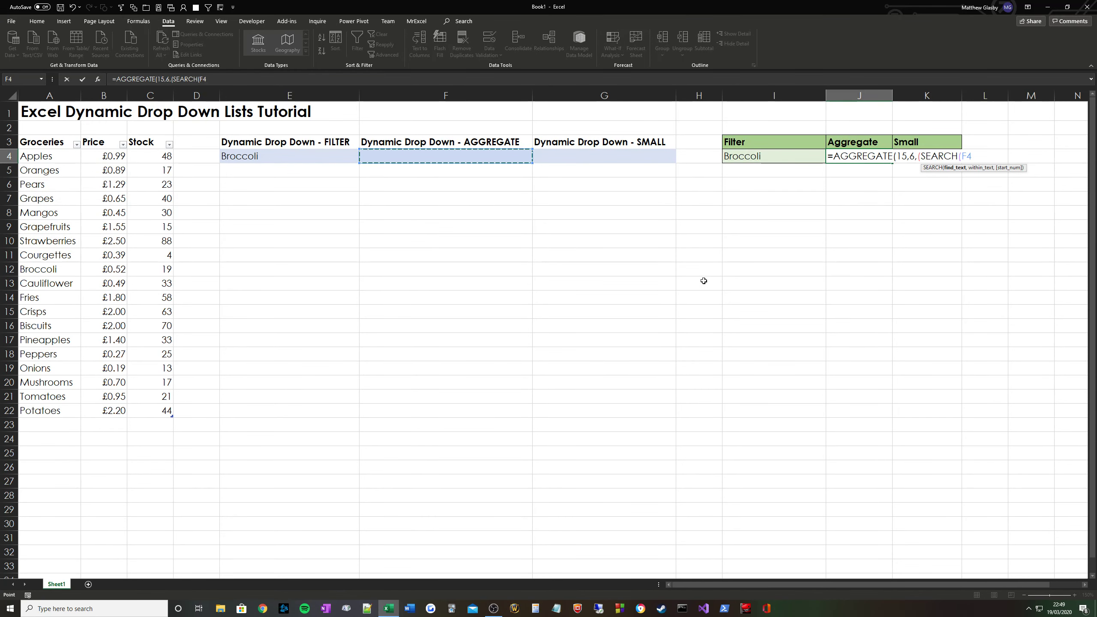
key(F4)
text(,)
click(40, 137)
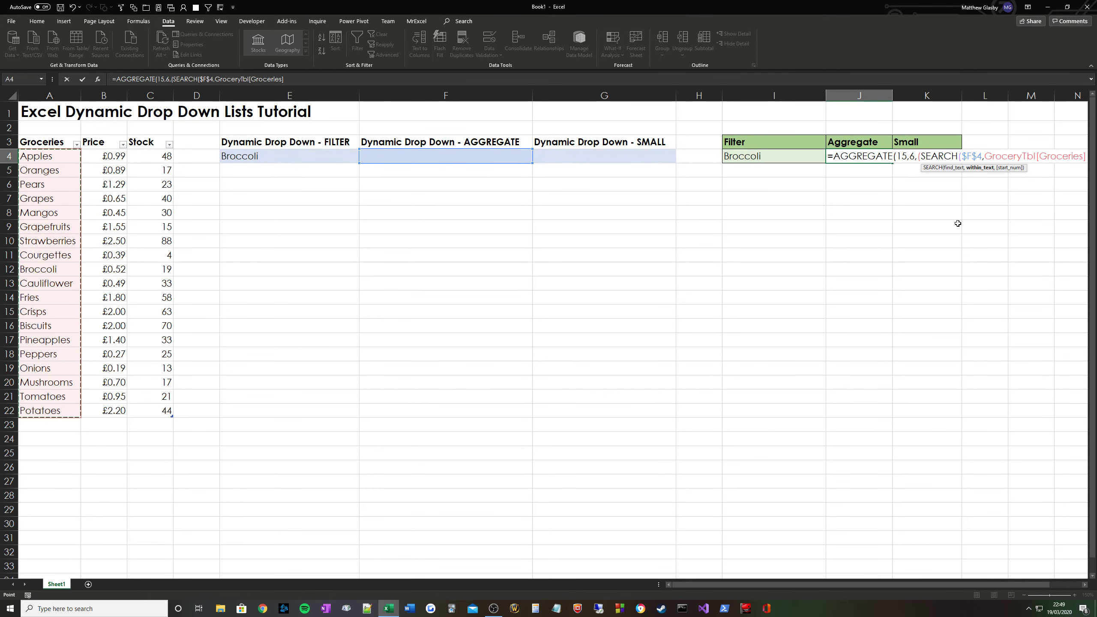
text())
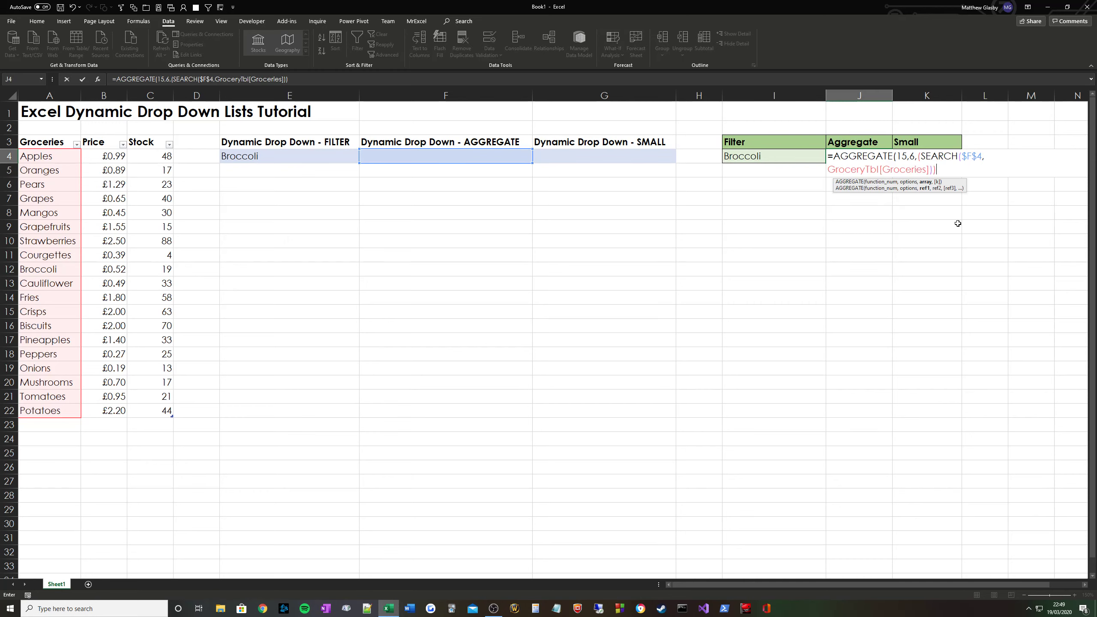
- Divide the first SEARCH expression in J4's formula by an identical (SEARCH($F$4,GroceryTbl[Groceries]))
text(/(S)
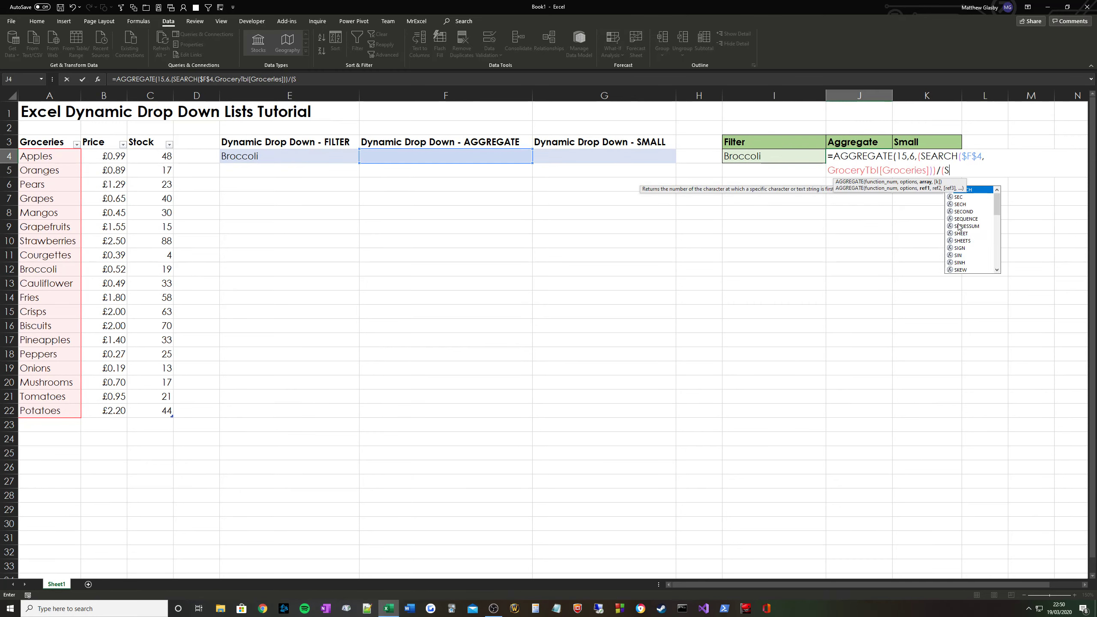
text(EARCH("F)
key(BackSpace)
key(BackSpace)
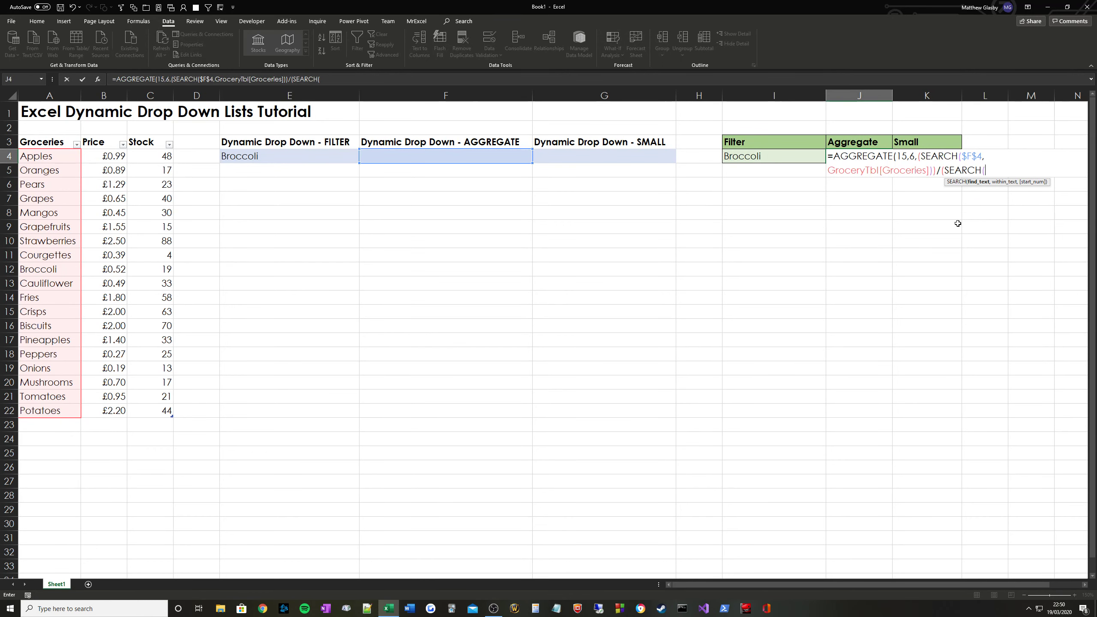
text($F$4,)
click(41, 137)
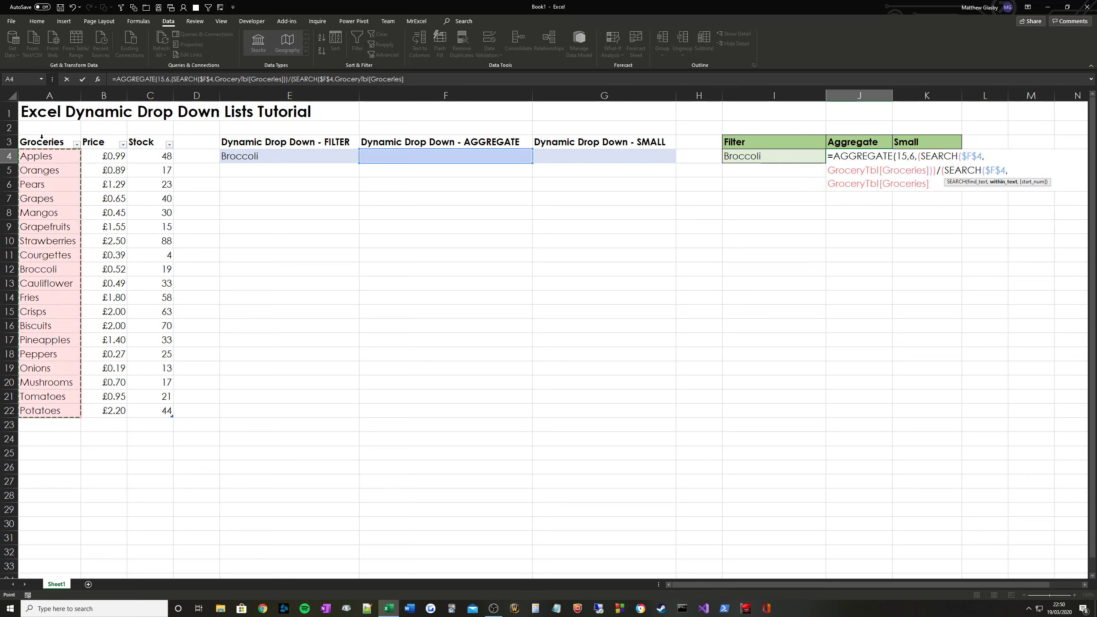
text()))
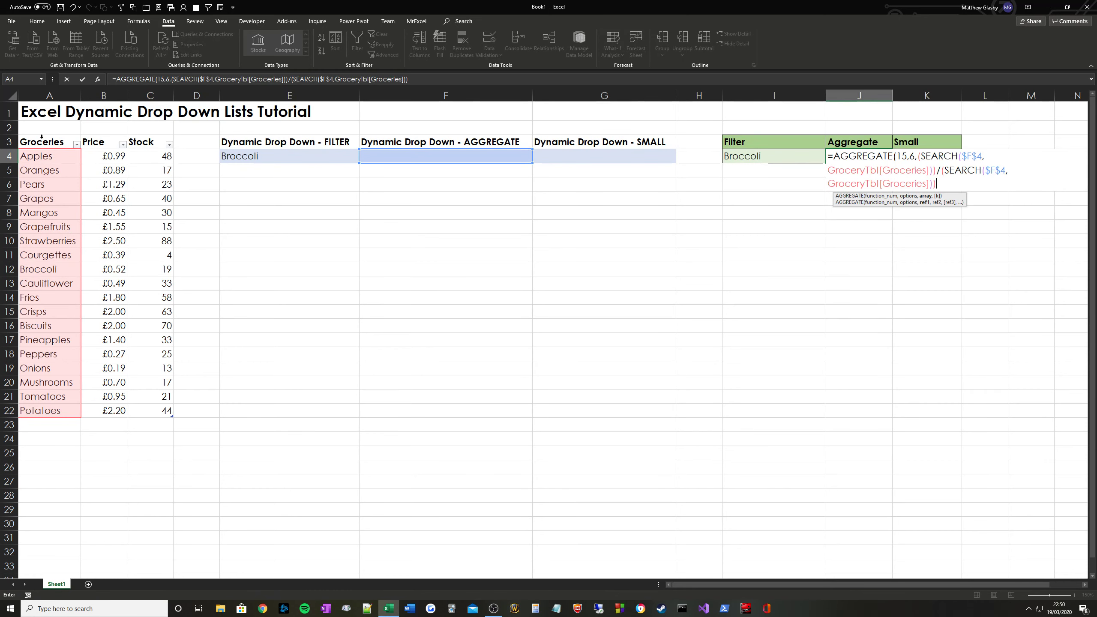
- Complete the array argument in J4's formula with *ROW(GroceryTbl[Groceries])-ROW(GroceryTbl[[#Headers],[Groceries]])
text(*ROW()
click(49, 137)
text())
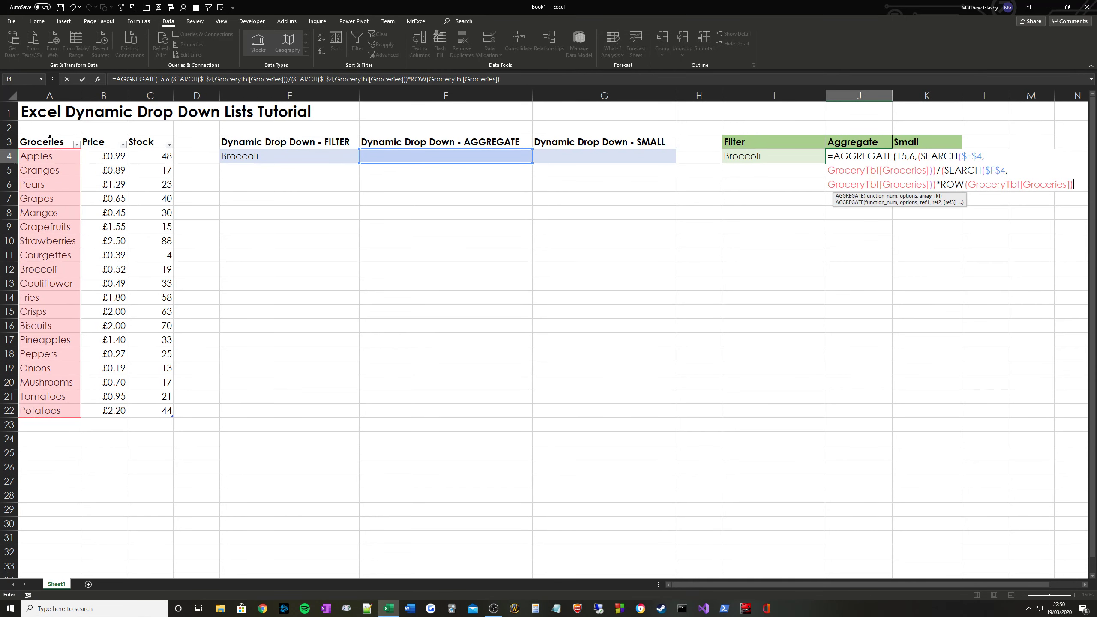
text(-ROW(GroceryTbl[[#Headers],[Groceries)
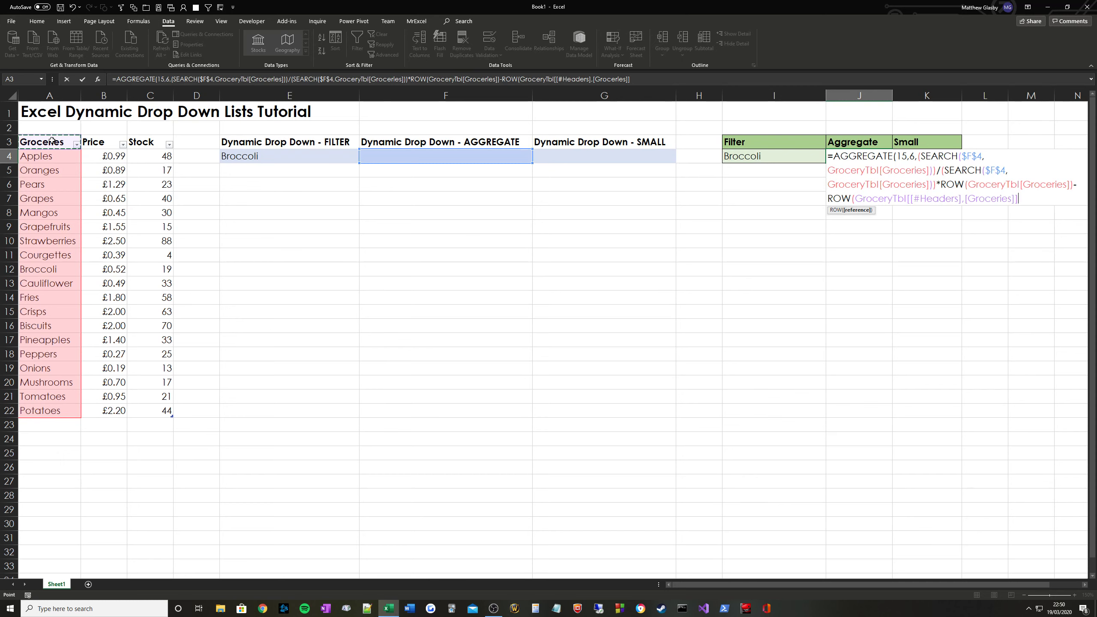
text(),)
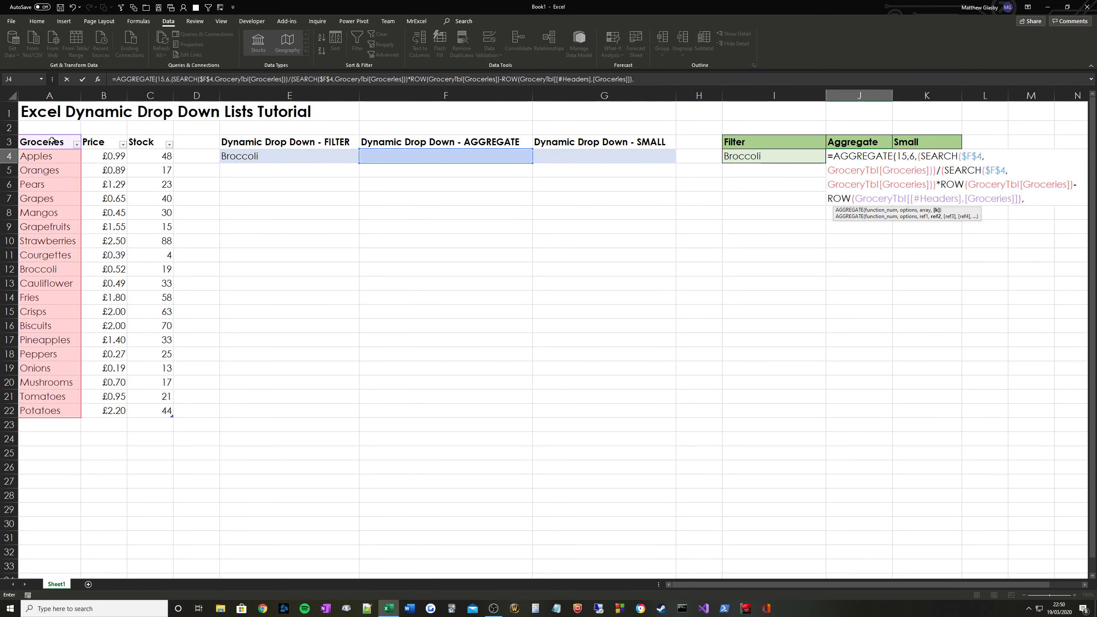
- Use ROWS($A$4:A4) as the k argument and commit the AGGREGATE formula in J4
text(ROWS()
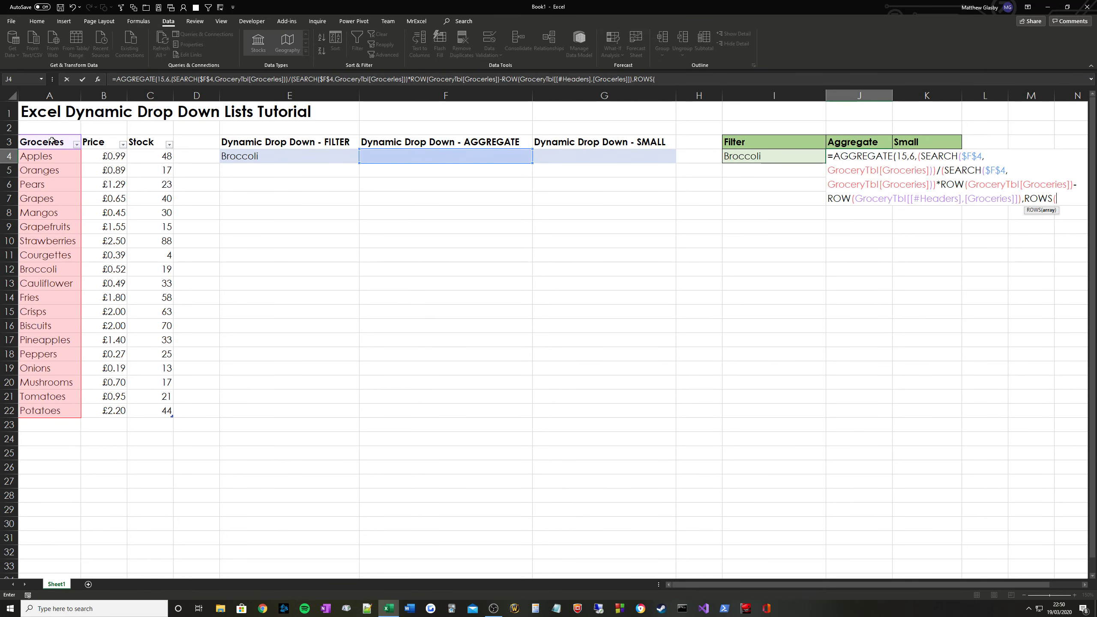
text($A$4:A4)
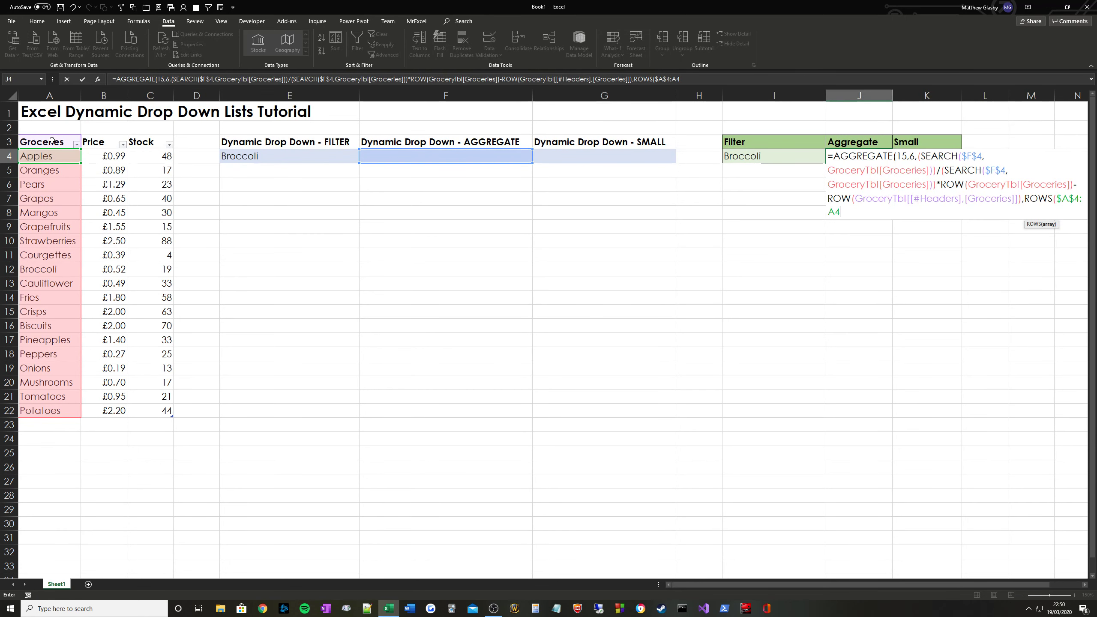
text())
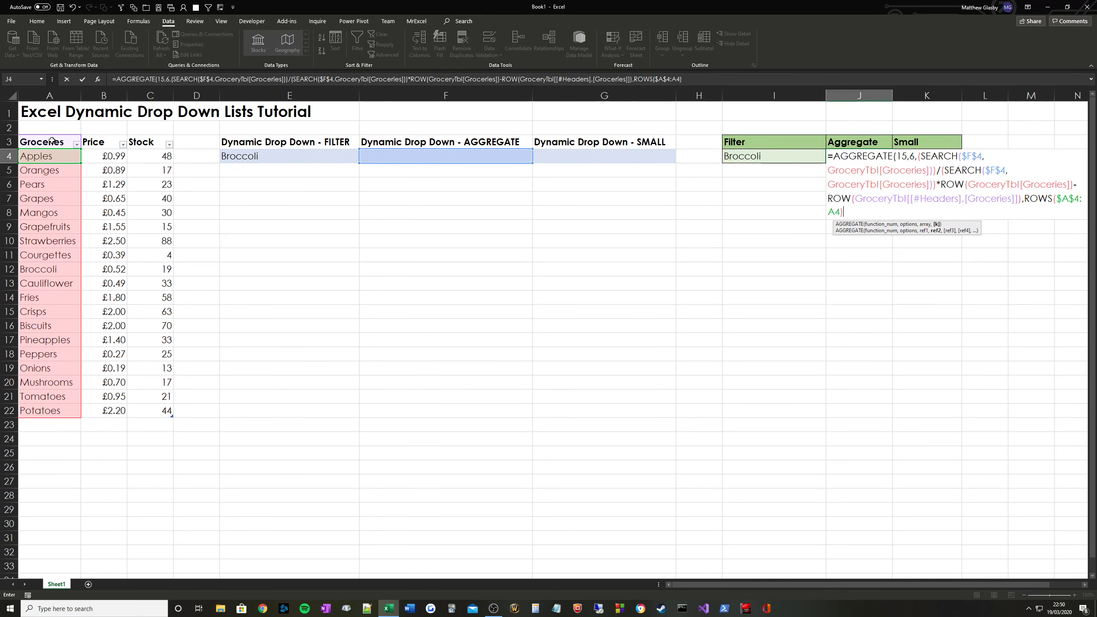
text())
key(Return)
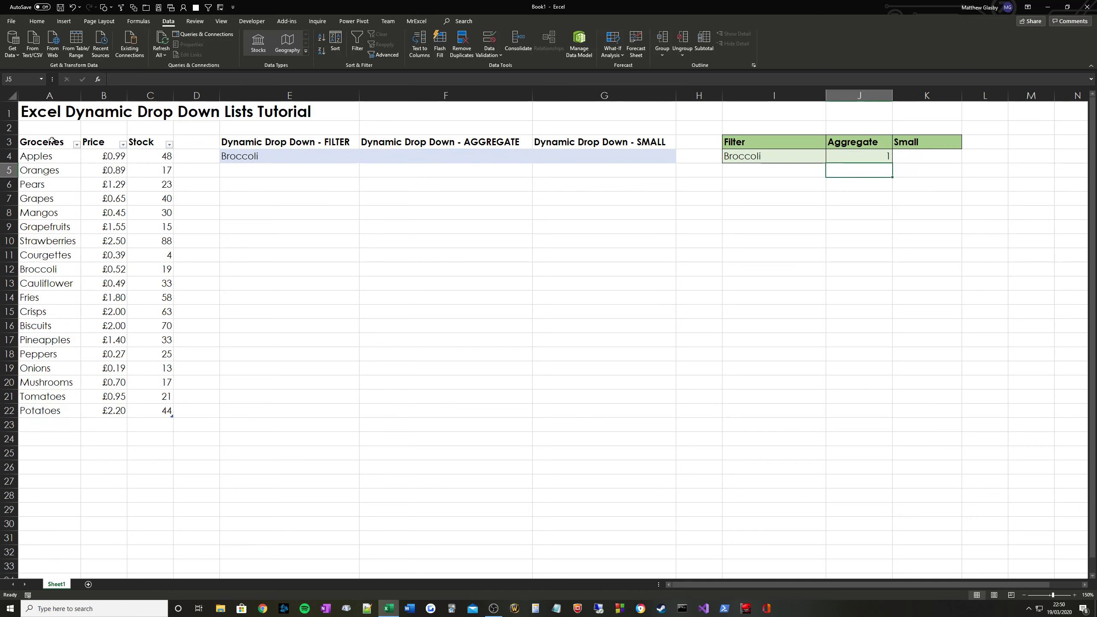
- Copy the AGGREGATE formula from J4 down to J22
key(Up)
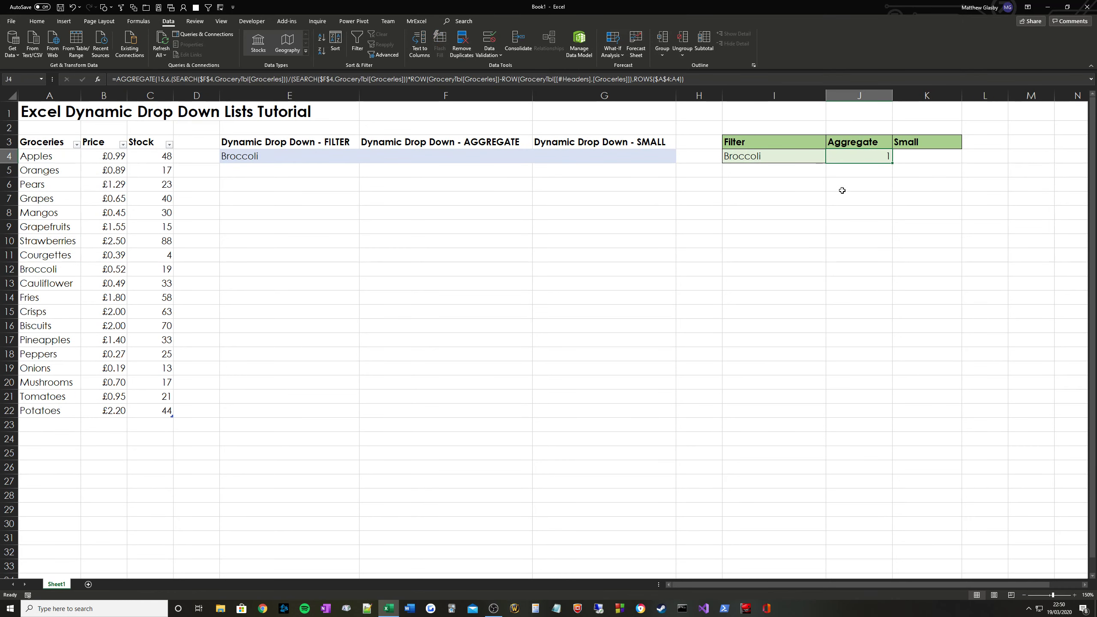
key(ctrl+c)
mouse_move(860, 157)
mouse_down()
mouse_move(867, 387)
mouse_move(862, 135)
mouse_move(878, 158)
mouse_move(838, 412)
mouse_up()
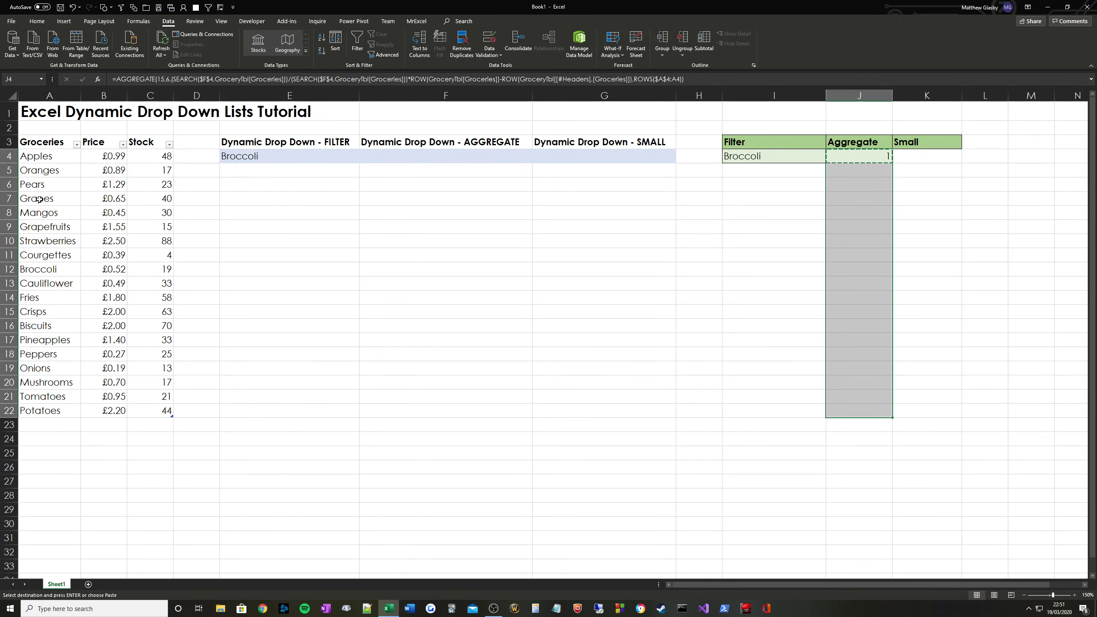
key(ctrl+v)
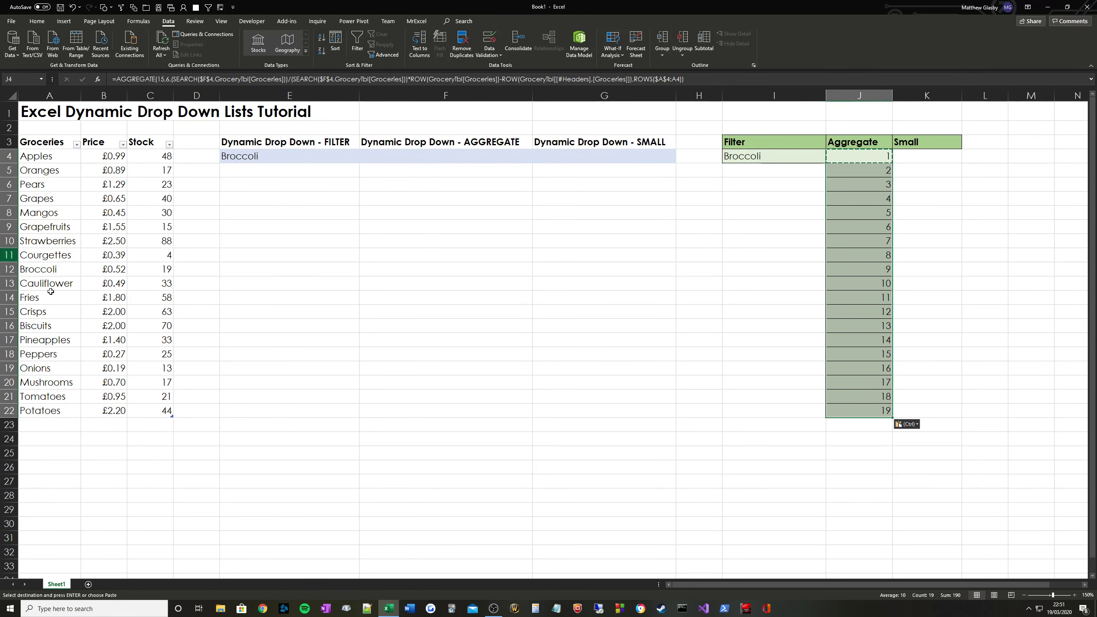
key(Escape)
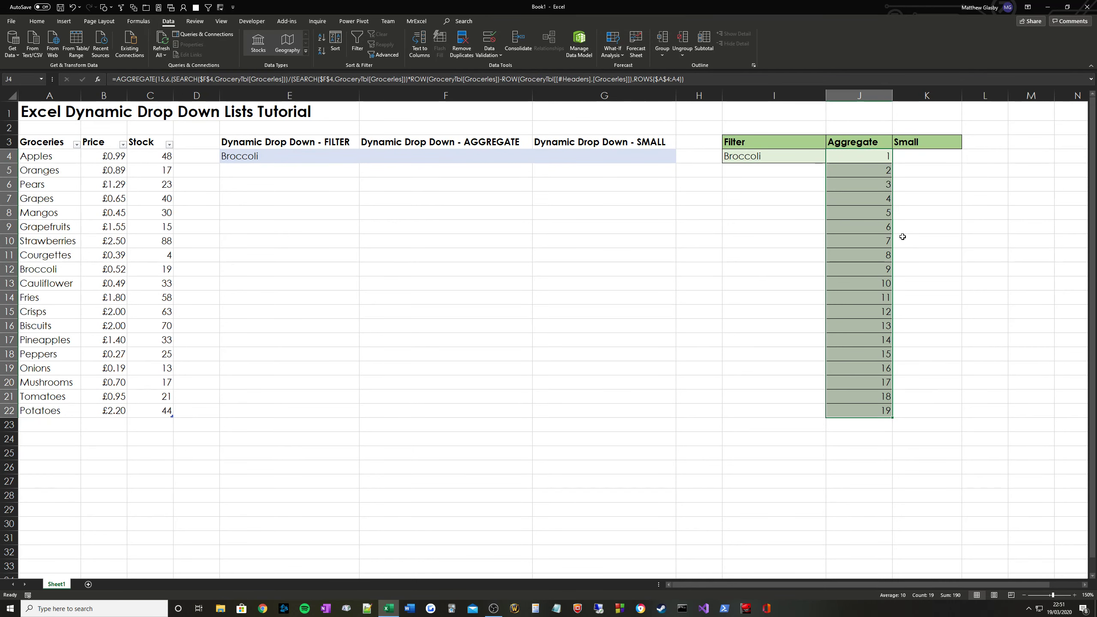
- Enter "a" as the search text in F4 to test the Aggregate column
click(877, 160)
click(507, 158)
text(a)
click(507, 204)
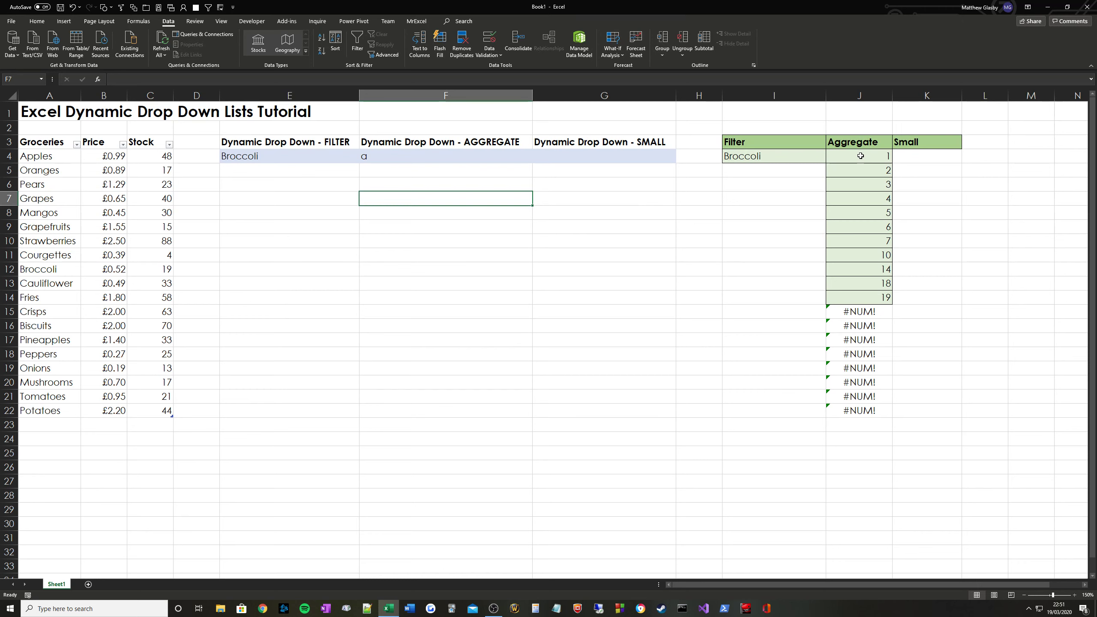
- Wrap J4's AGGREGATE formula in INDEX with GroceryTbl[Groceries] as the array
click(861, 156)
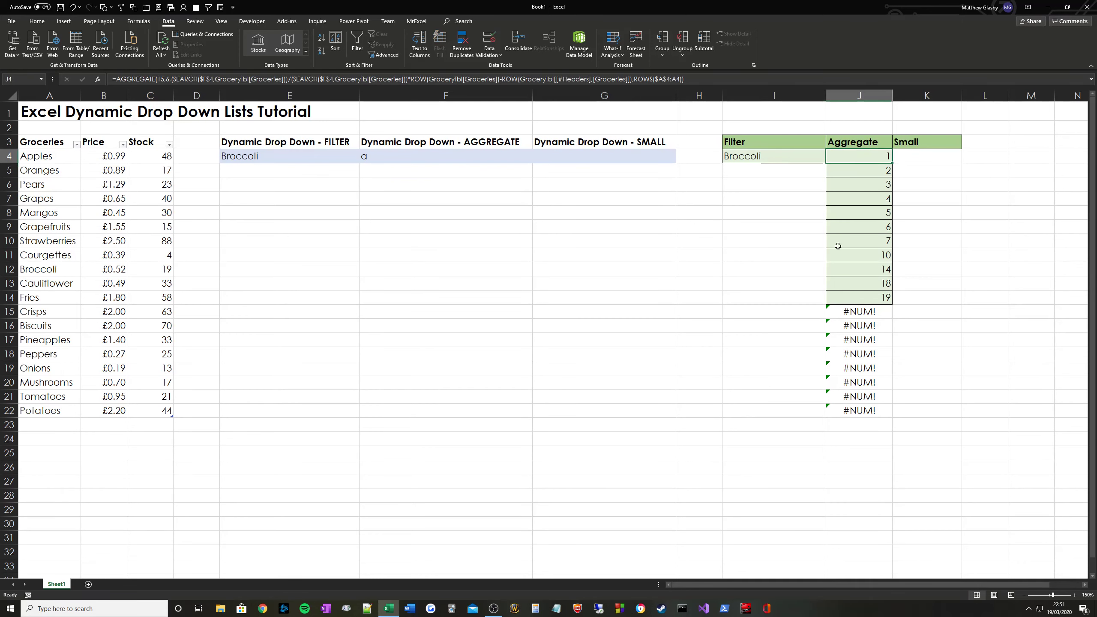
click(118, 79)
text(INDE)
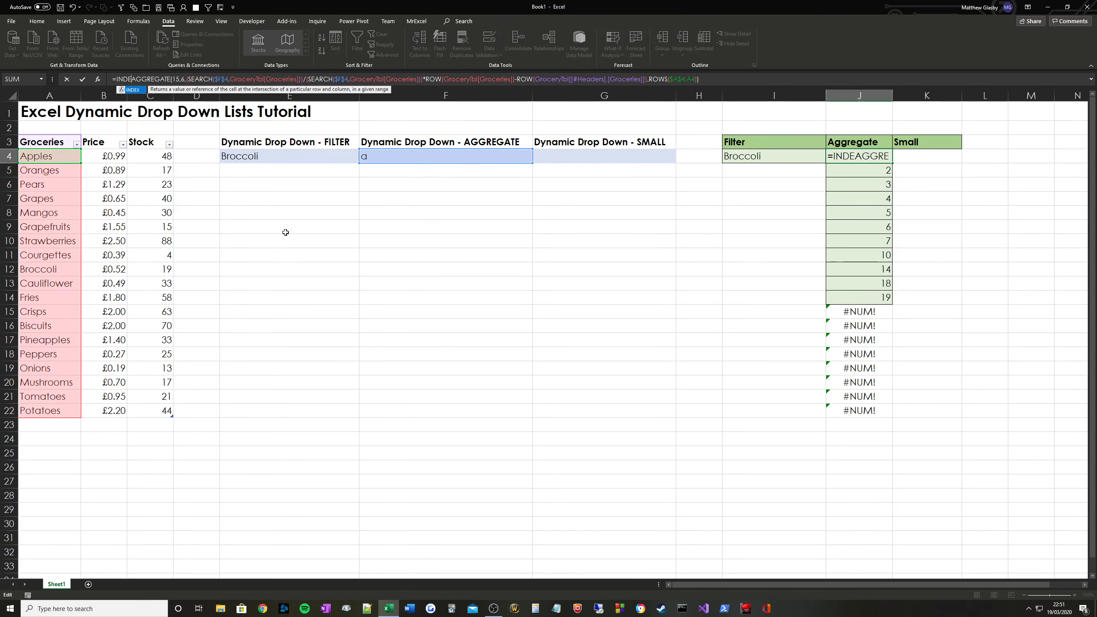
text(X()
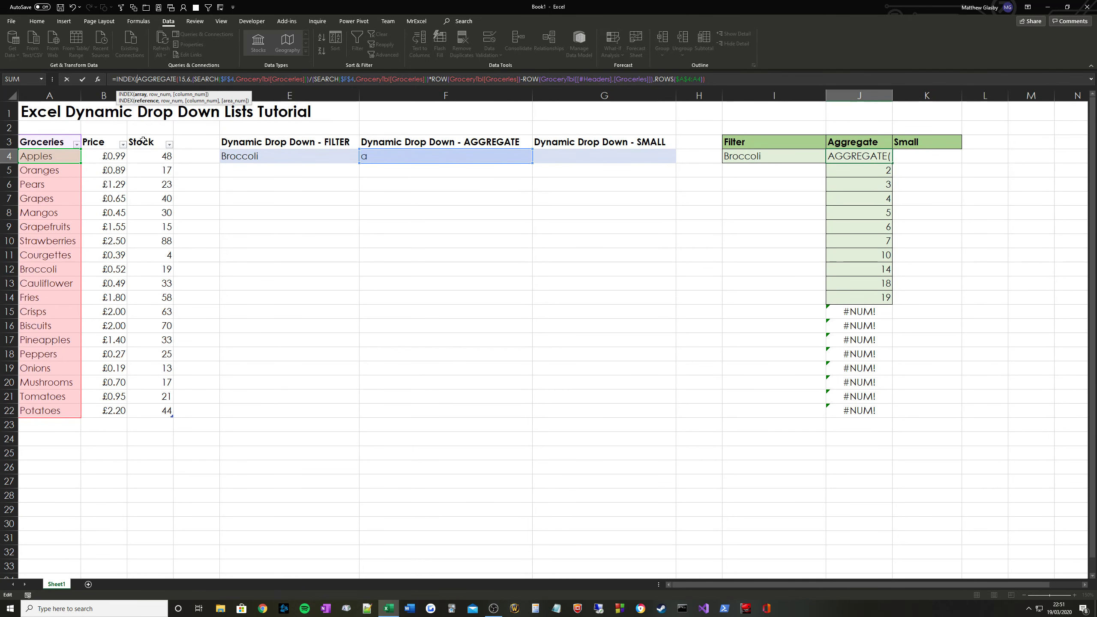
click(51, 136)
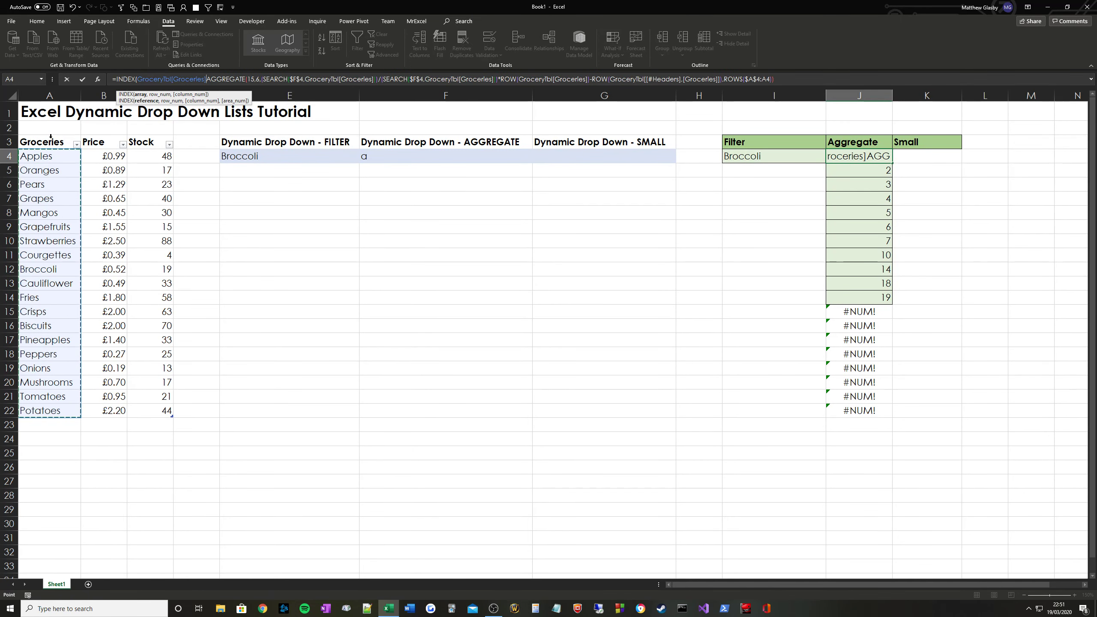
text(,)
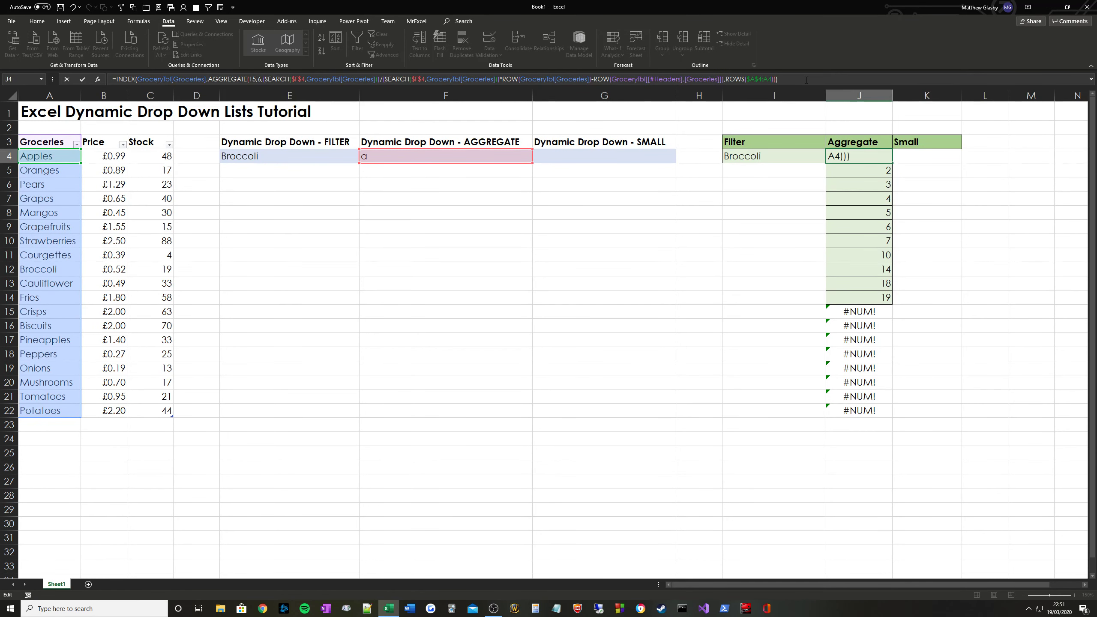
key(ctrl+Return)
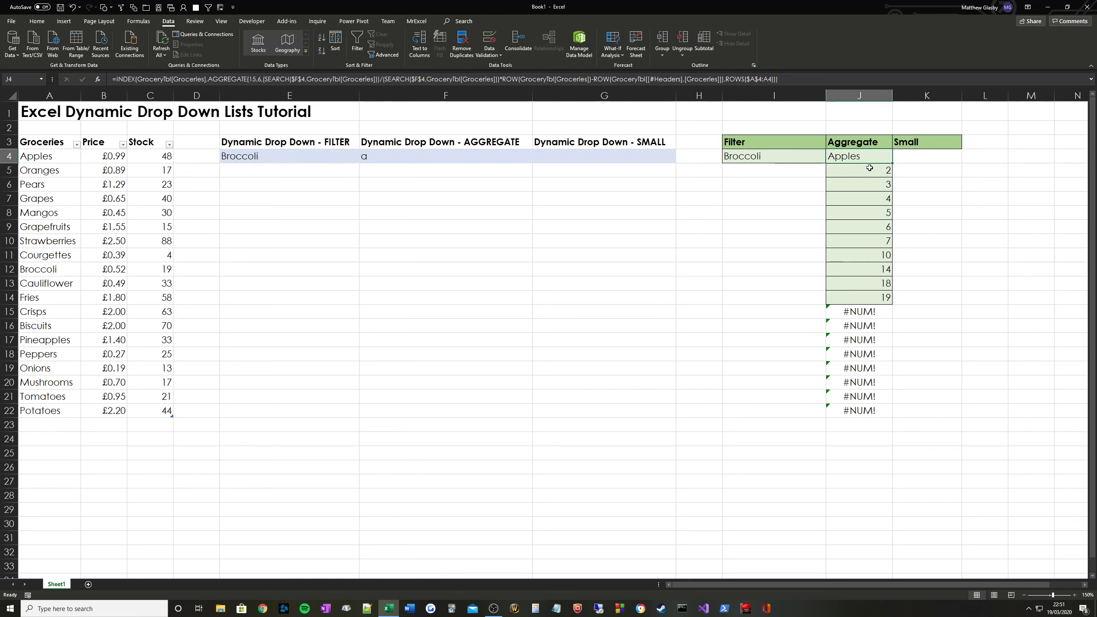
drag(870, 169, 866, 291)
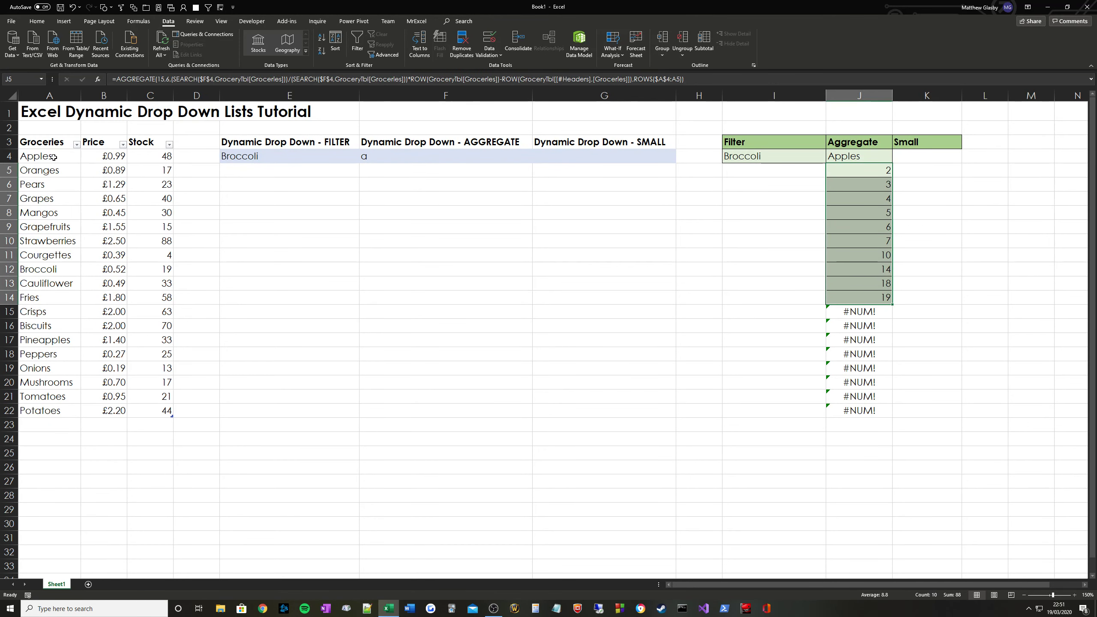
- Copy the INDEX/AGGREGATE formula from J4 down to J22
drag(53, 158, 67, 415)
click(840, 156)
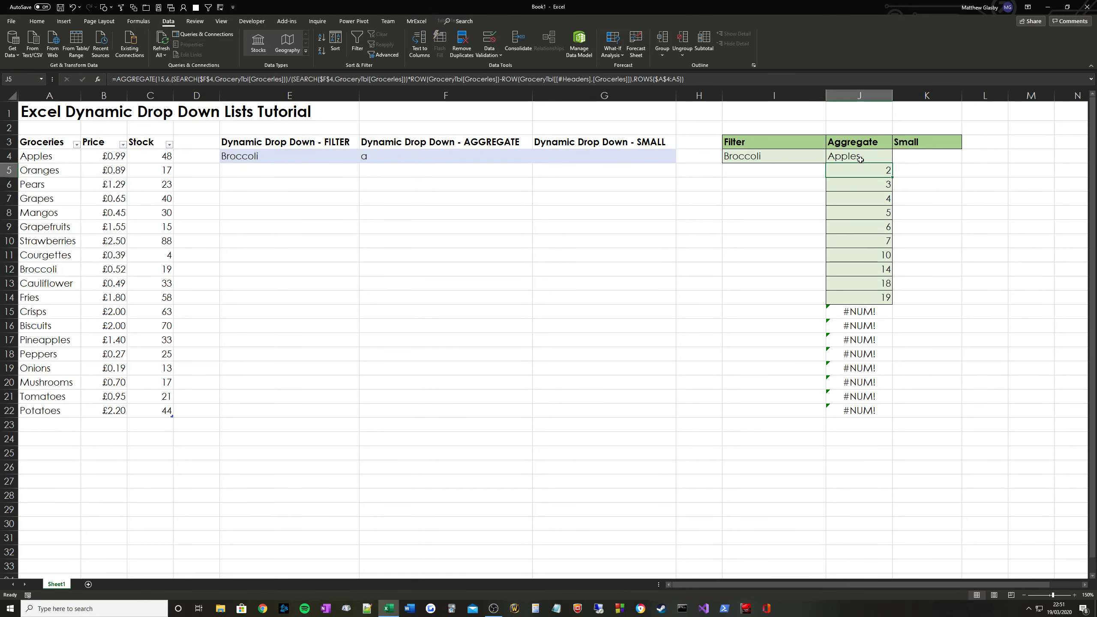
key(ctrl+c)
drag(840, 158, 861, 411)
key(ctrl+v)
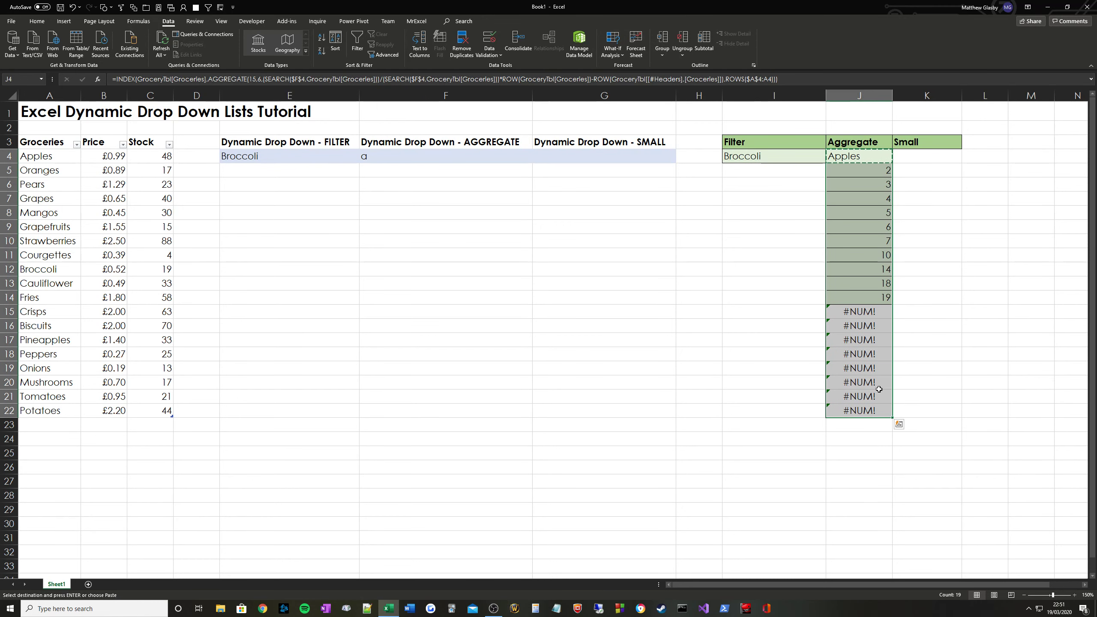
key(Escape)
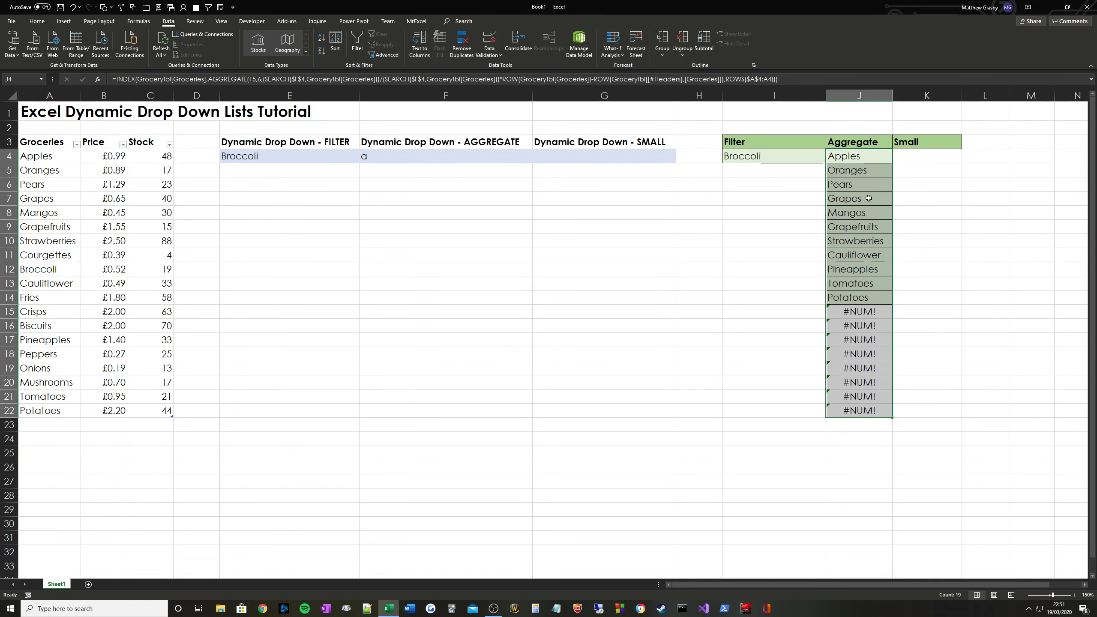
- Wrap J4's INDEX formula in IFERROR with an empty string ("") as the fallback value
click(859, 156)
click(115, 79)
text(IFERROR()
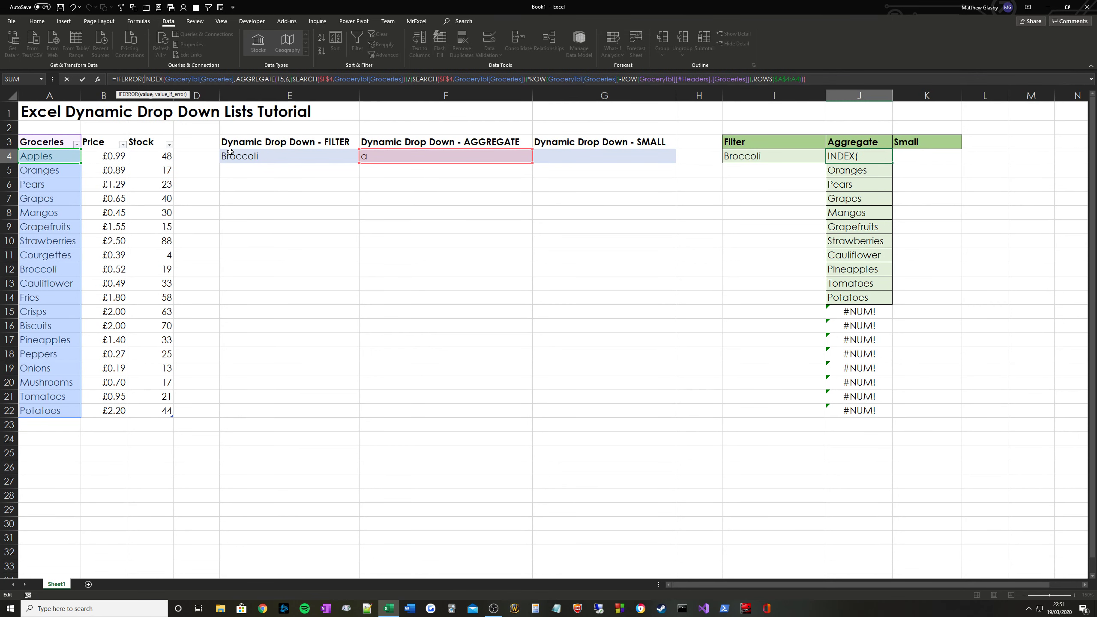
key(End)
text(,"")
key(Return)
- Copy the IFERROR formula from J4 down to J22
click(849, 156)
key(ctrl+c)
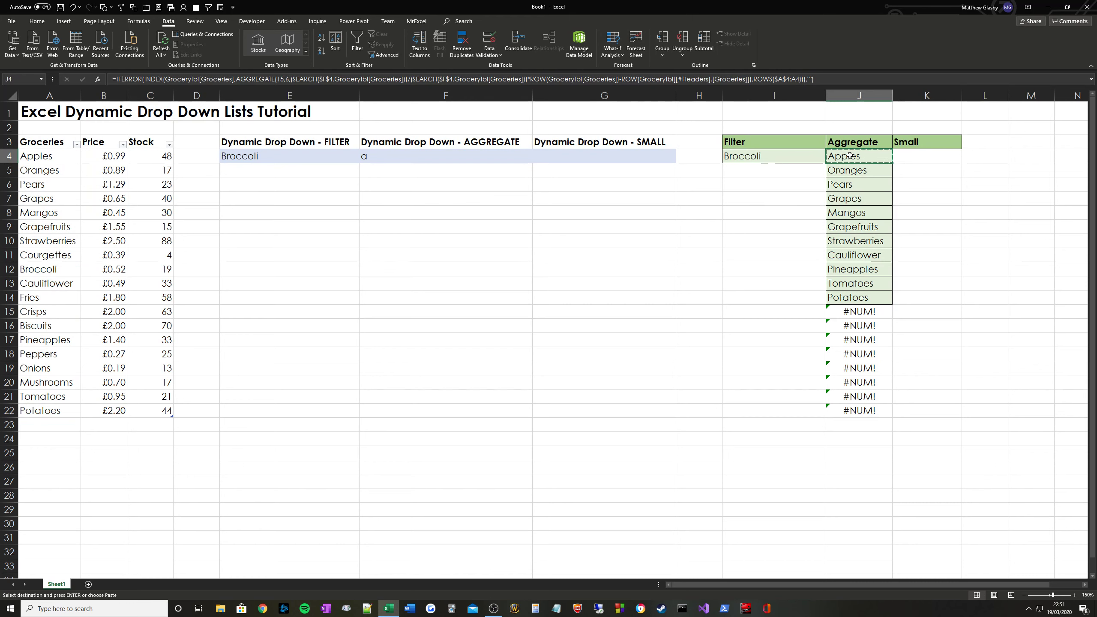
drag(849, 156, 860, 411)
key(ctrl+v)
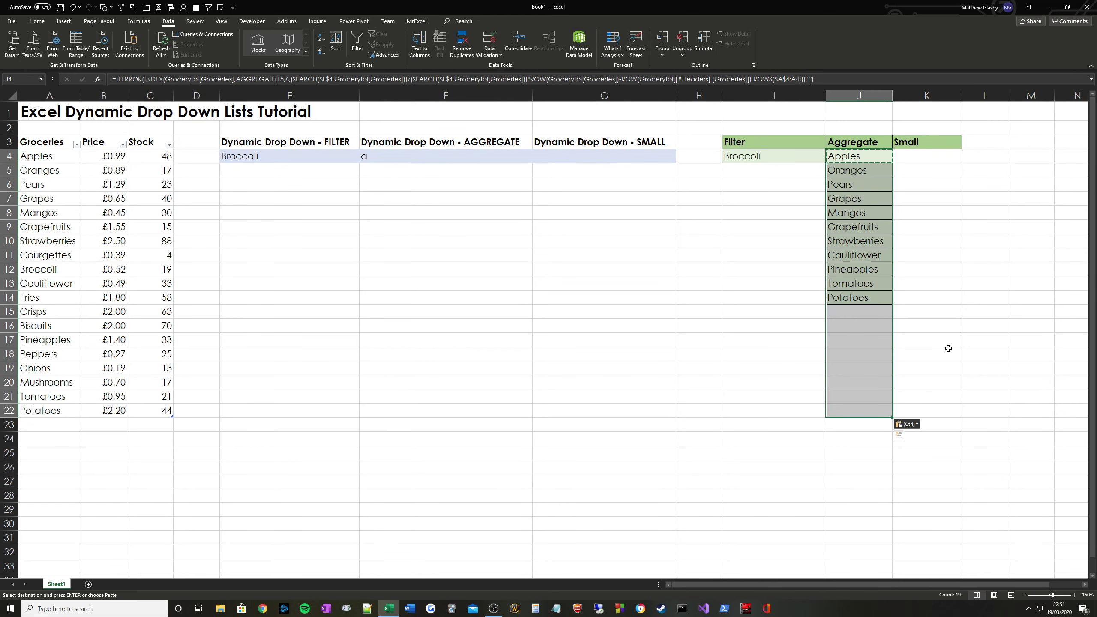
key(Escape)
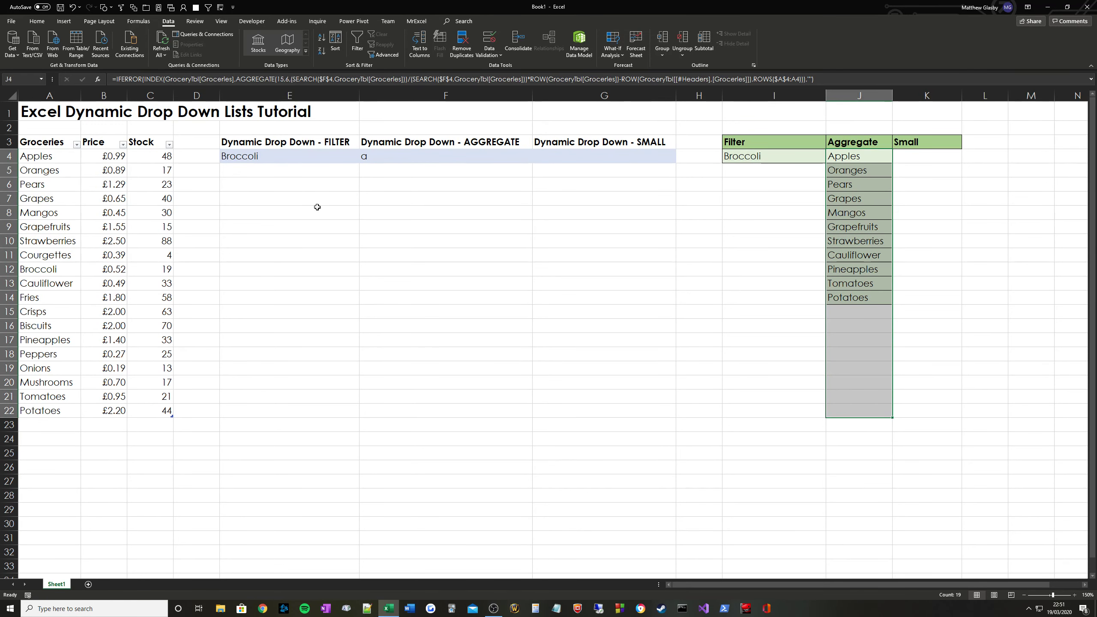
- Examine how far the formulas under Aggregate and Filter extend compared with the Groceries column
click(883, 412)
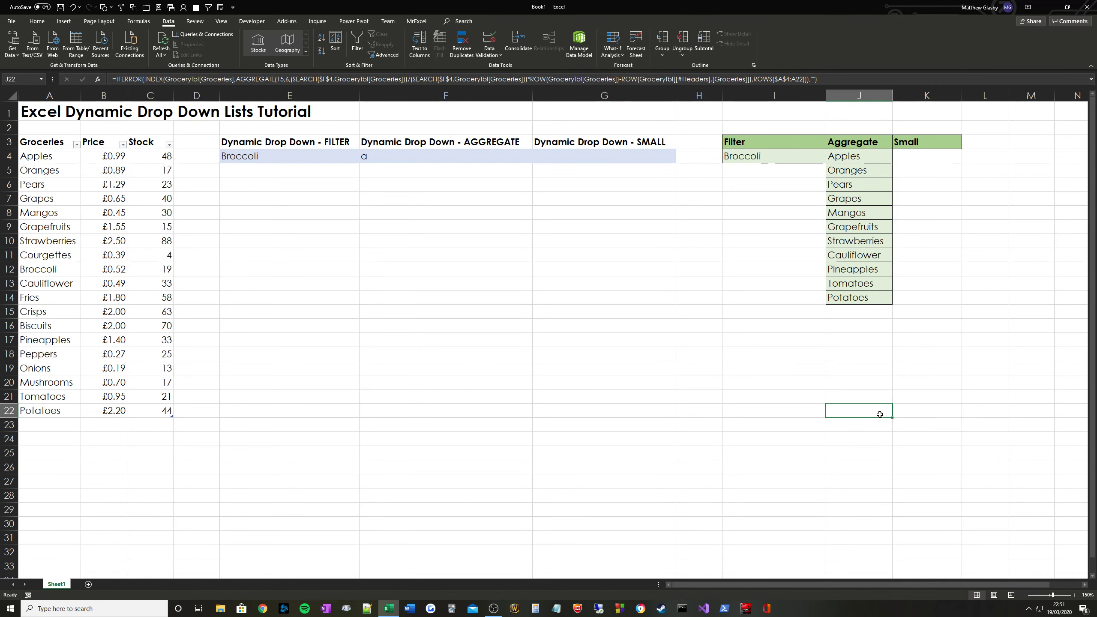
drag(880, 415, 887, 539)
click(863, 469)
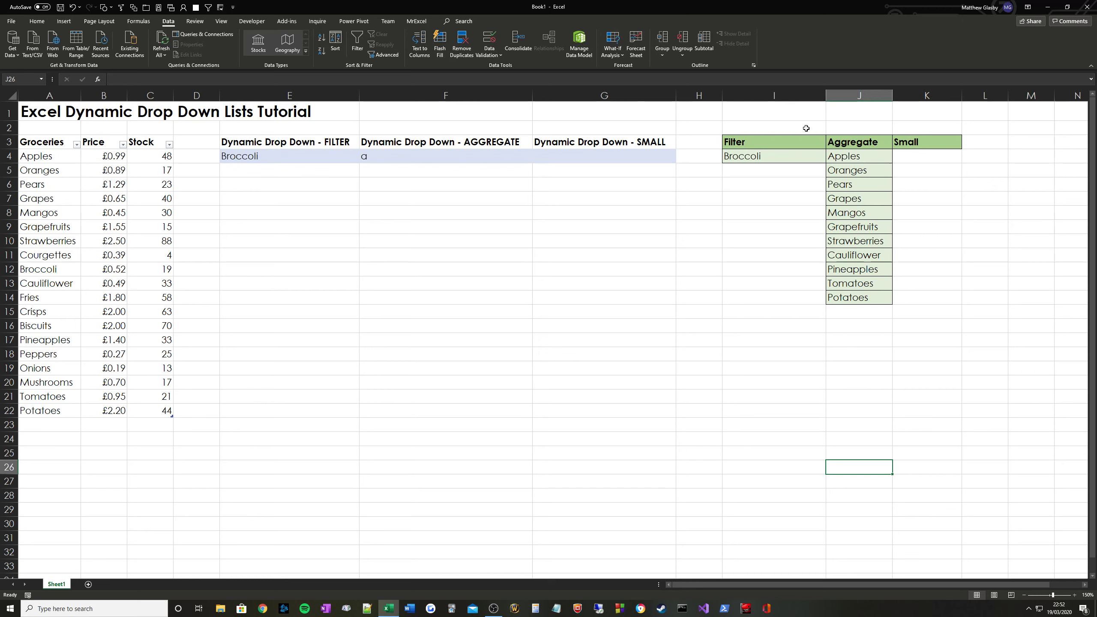
click(769, 153)
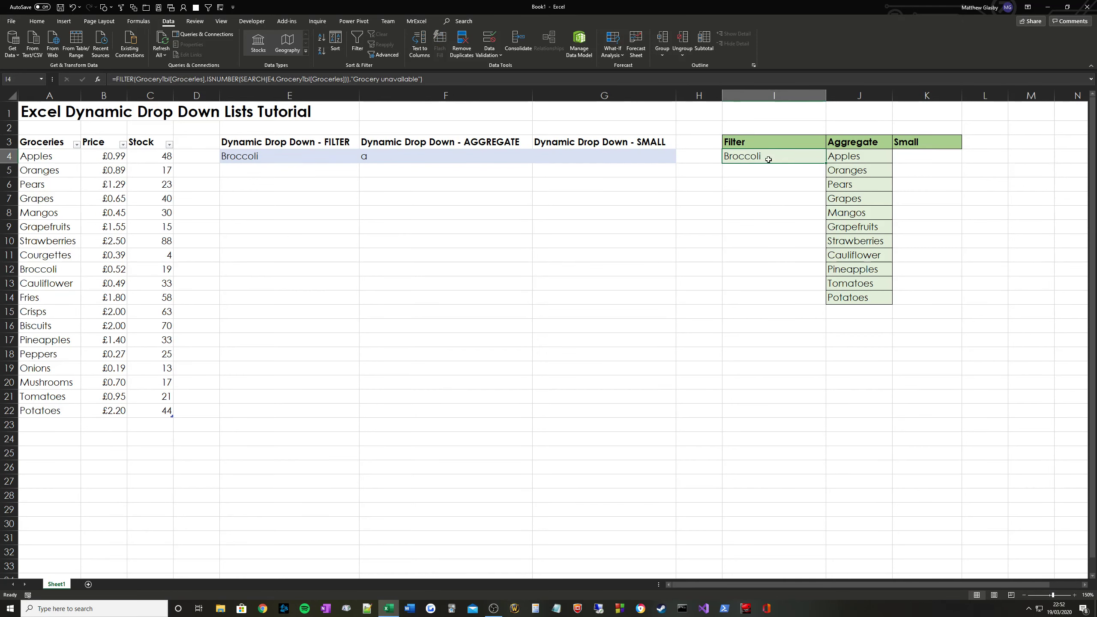
drag(768, 159, 801, 486)
drag(53, 156, 56, 482)
click(868, 313)
click(912, 312)
click(771, 143)
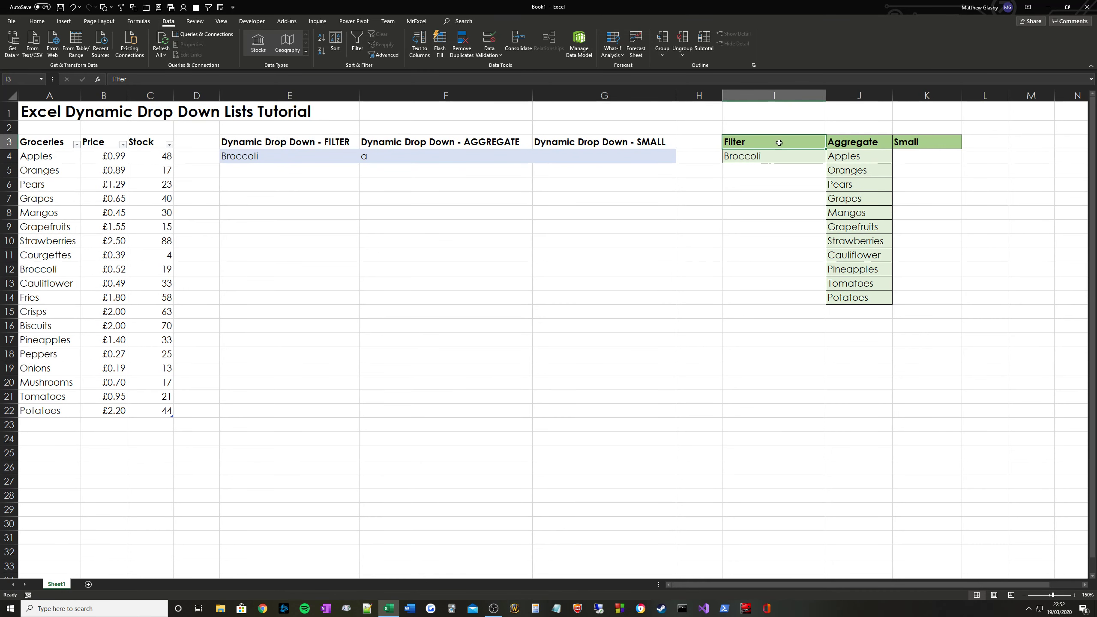
click(852, 161)
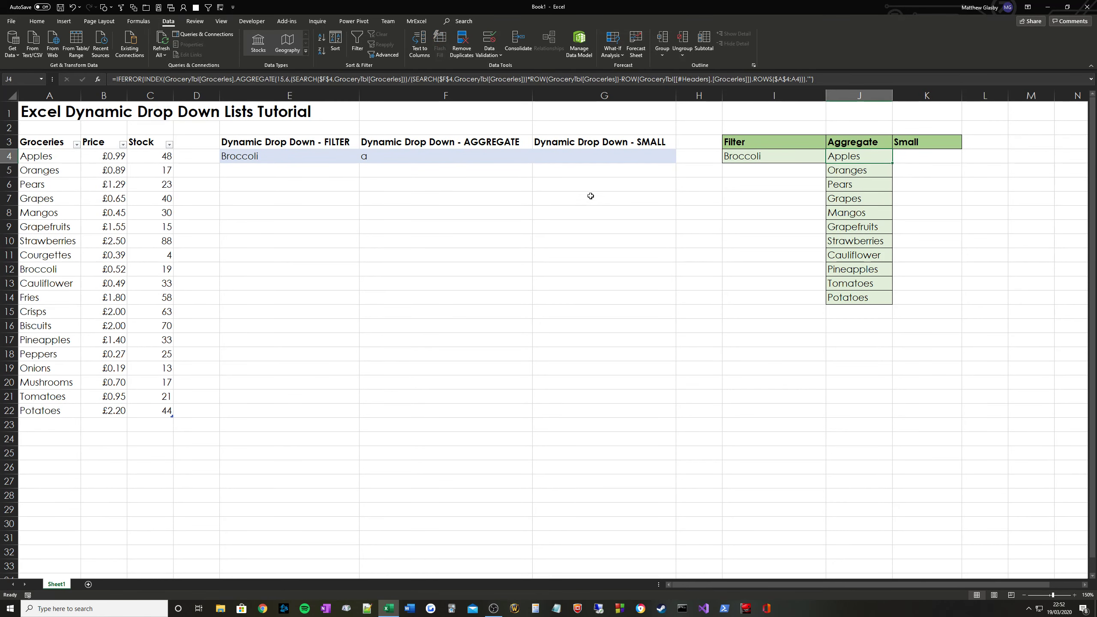
- Enter "c" as the search text in F4 to test the Aggregate list
click(448, 152)
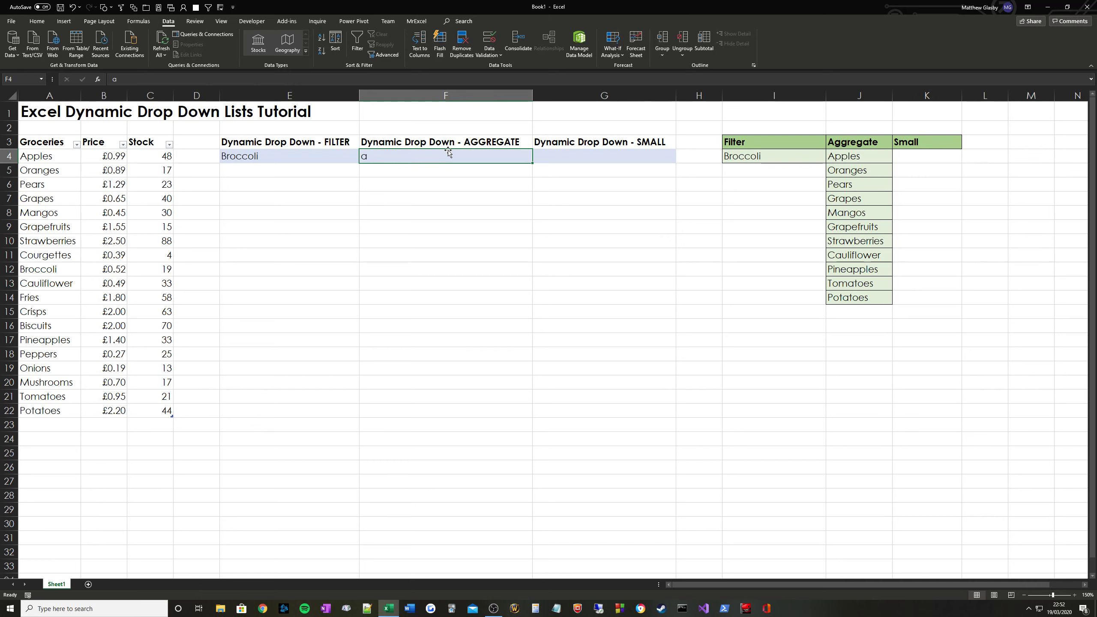
text(c)
key(Tab)
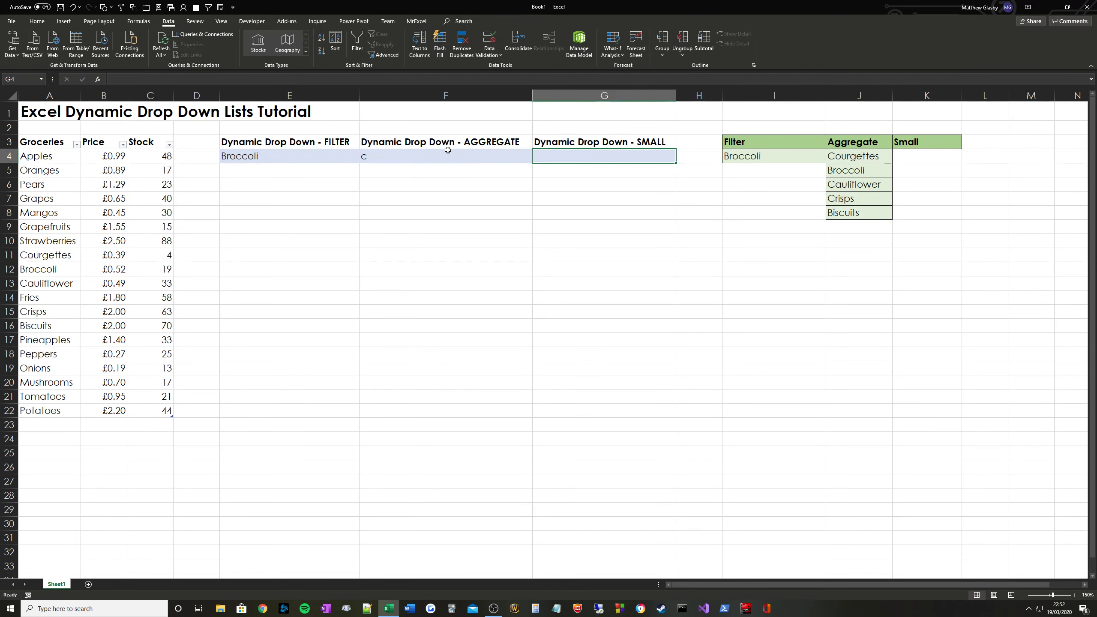
- Turn off the invalid-data error alert in F4's data validation and allow List entries
click(448, 152)
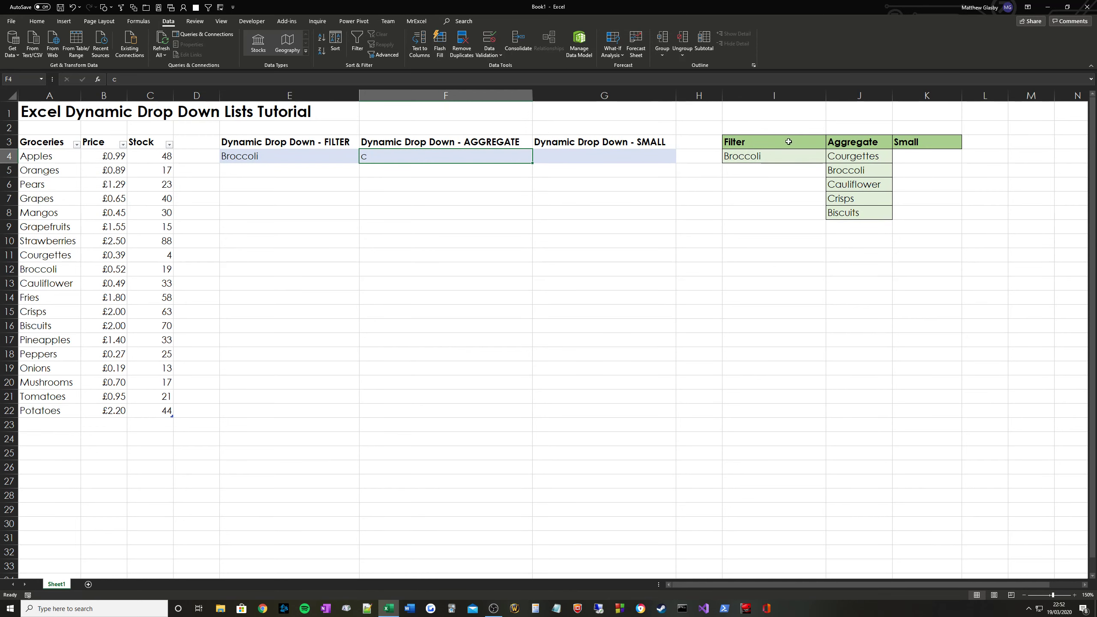
click(490, 41)
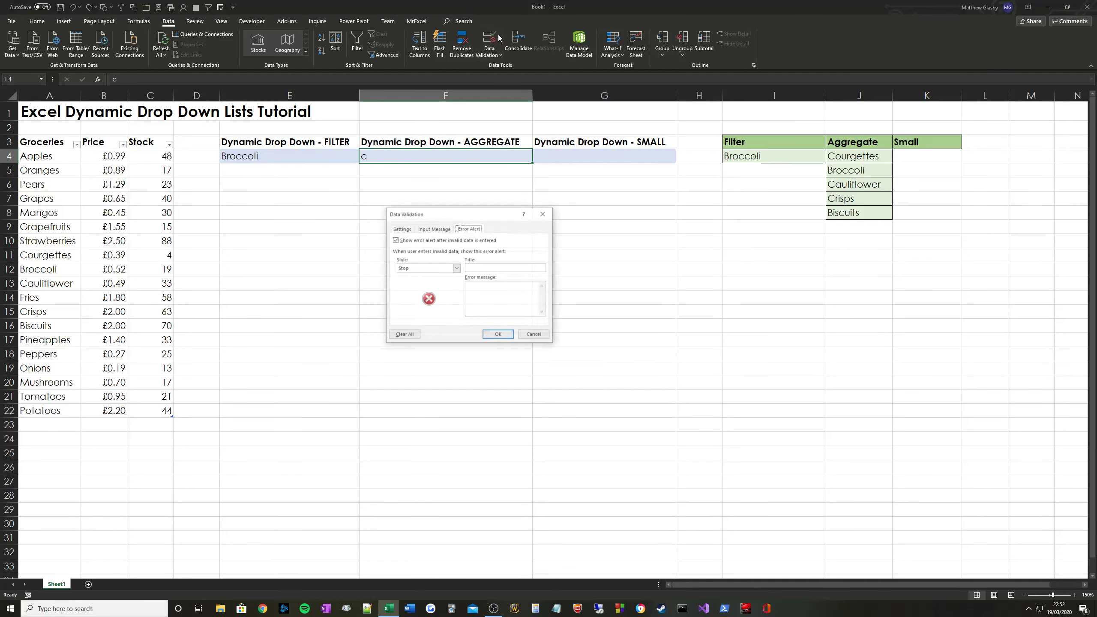
click(395, 242)
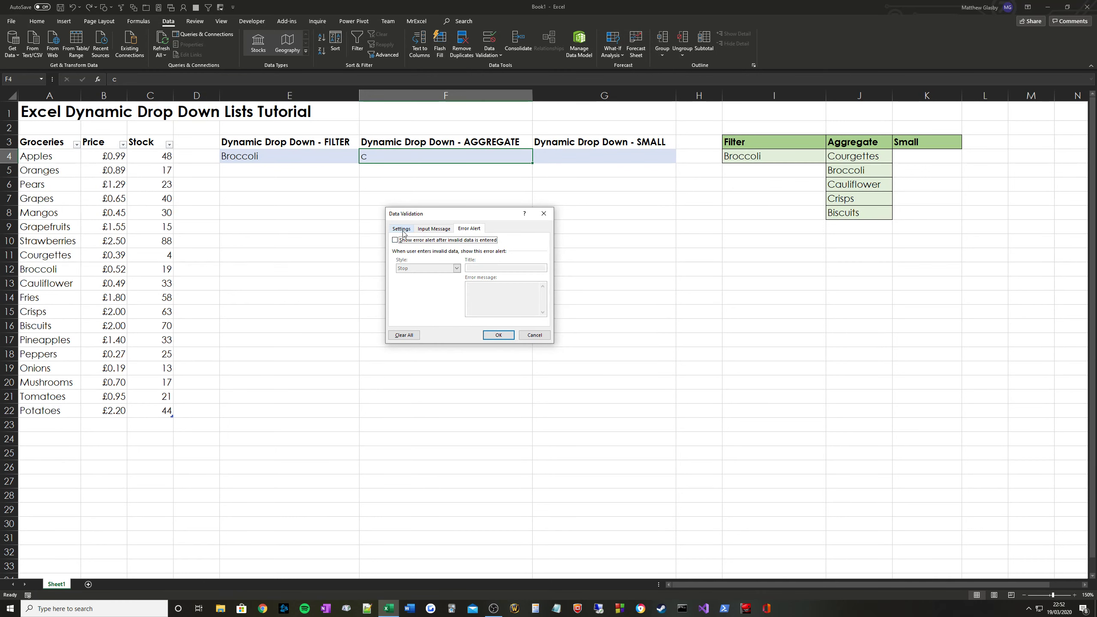
click(401, 228)
click(458, 257)
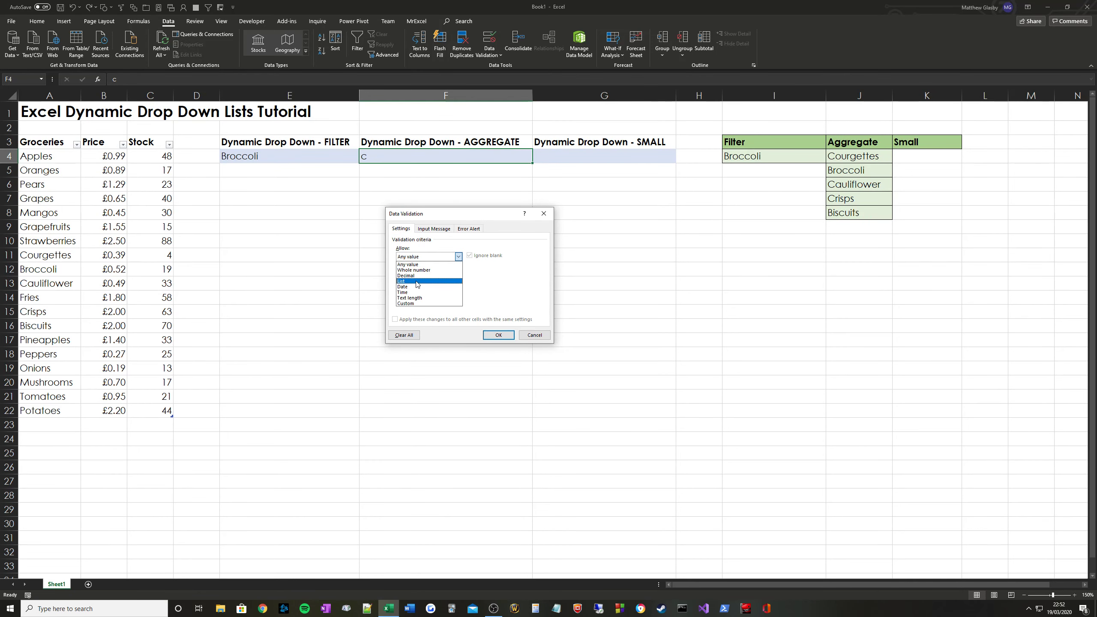
click(417, 281)
click(420, 293)
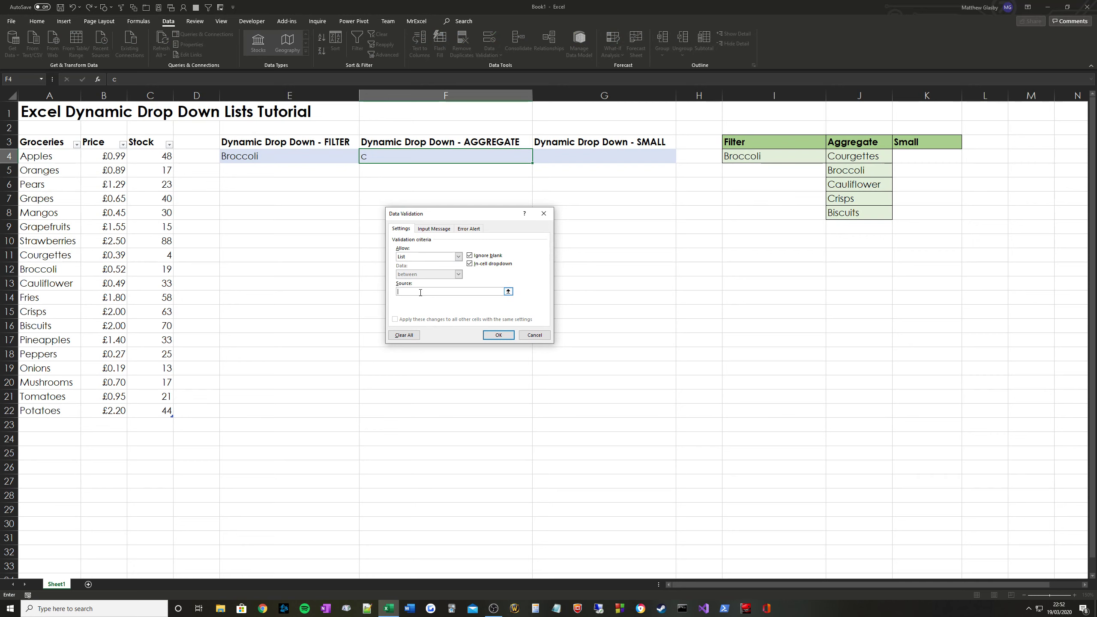
- Set F4's list source to OFFSET from $J$4 with 0,0 and a SUMPRODUCT height counting non-empty cells in $J$4:$J$22, and apply the validation
text(=OFFSET()
click(865, 156)
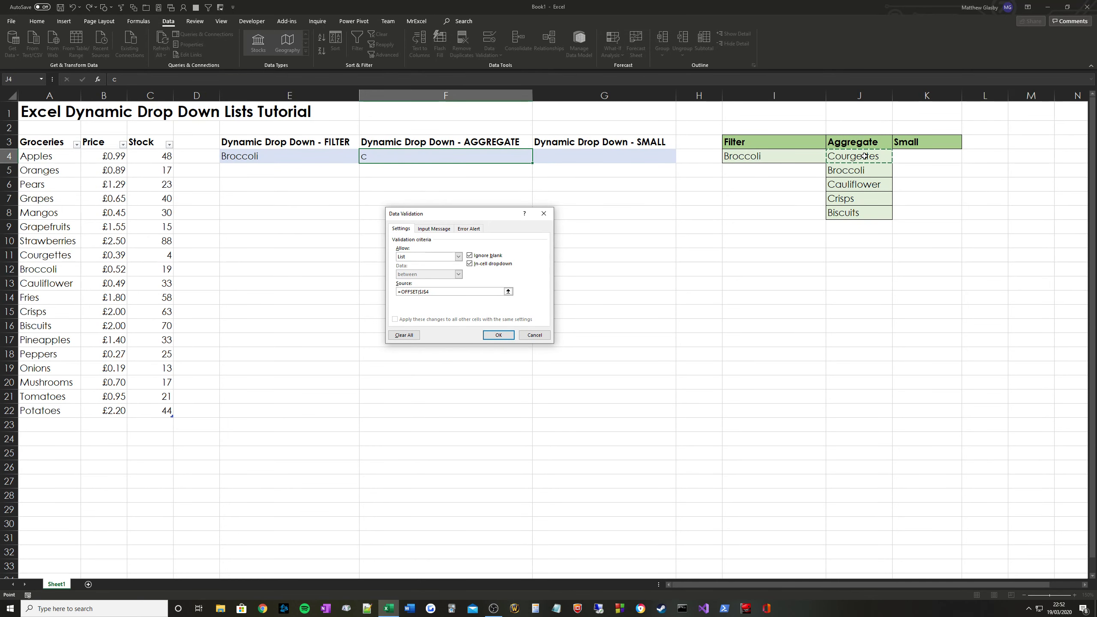
text(,)
text(0,0,S)
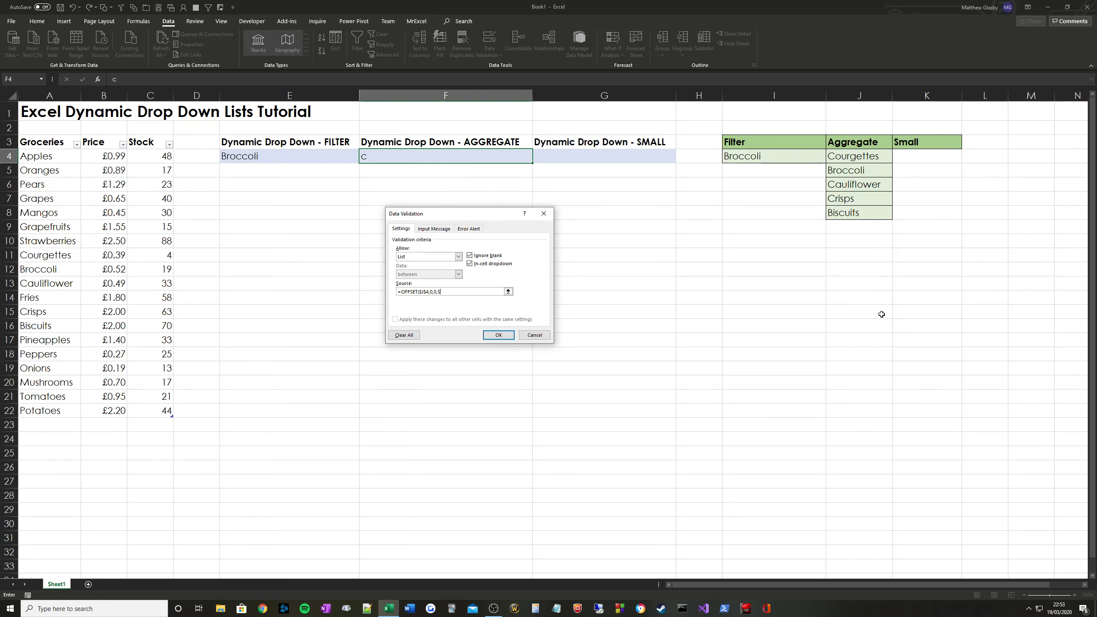
text(PRODUCT(--()
drag(856, 154, 875, 416)
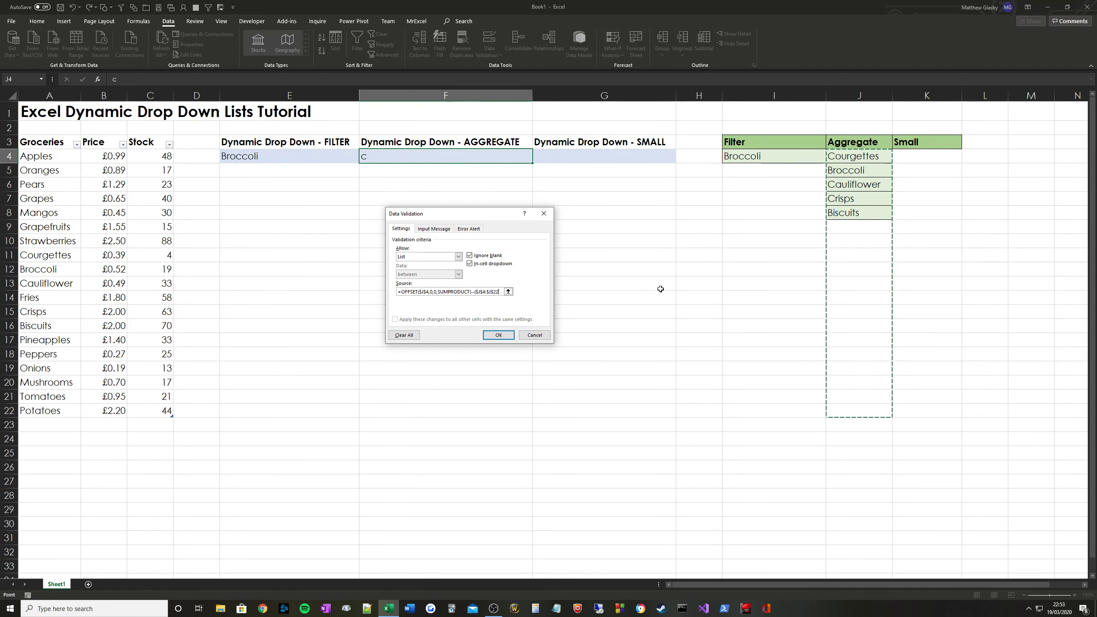
text(<>)
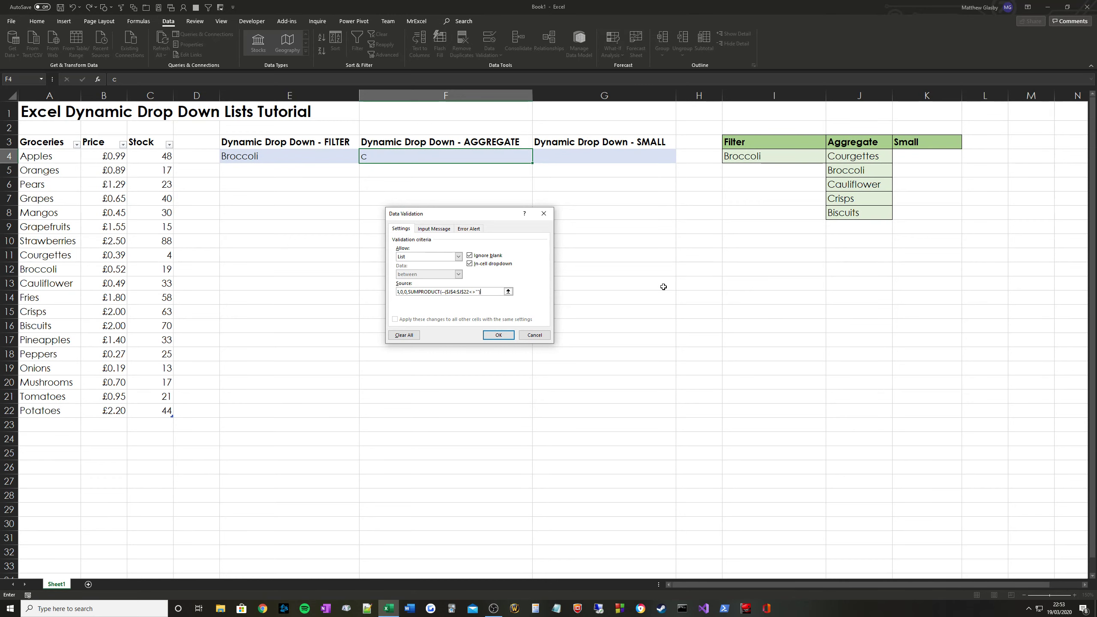
text())
click(499, 336)
- Test F4's drop-down list with the search text "b"
click(536, 159)
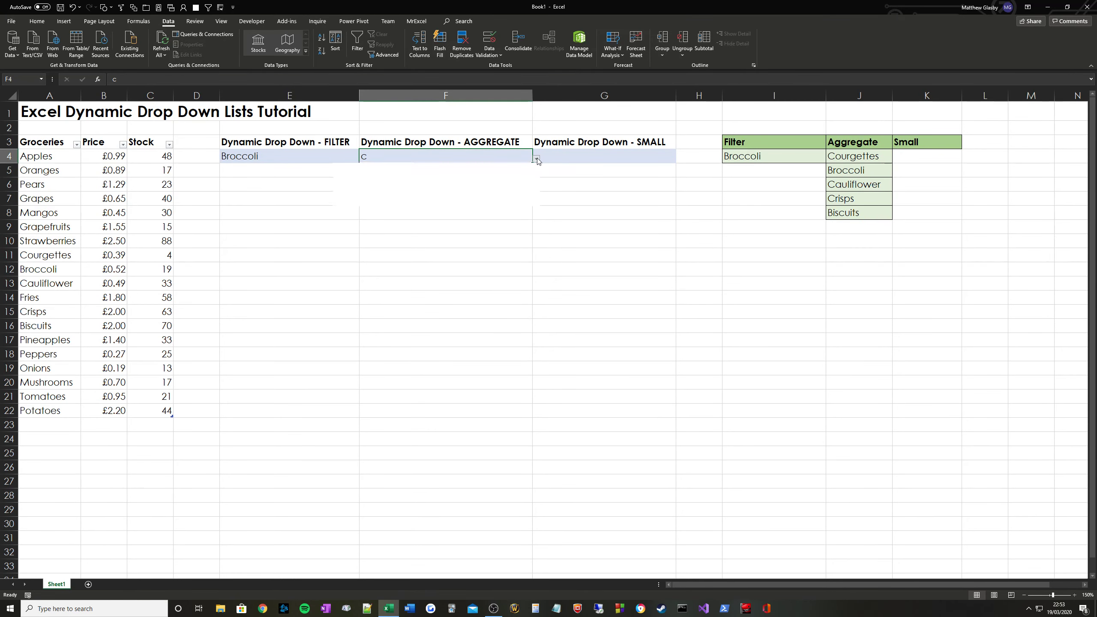
click(417, 153)
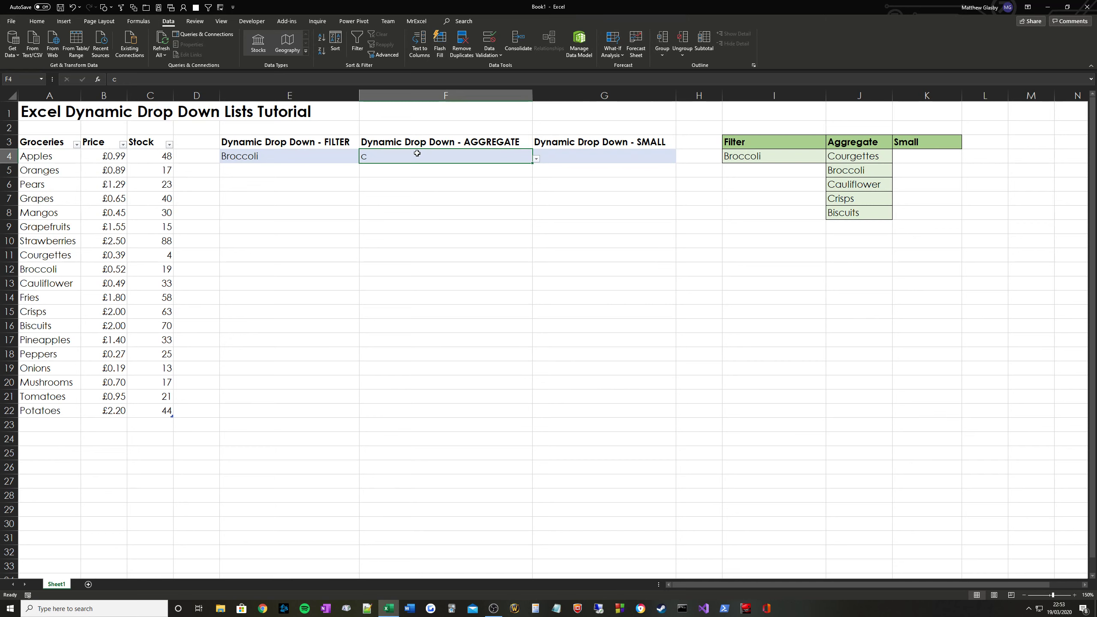
text(b)
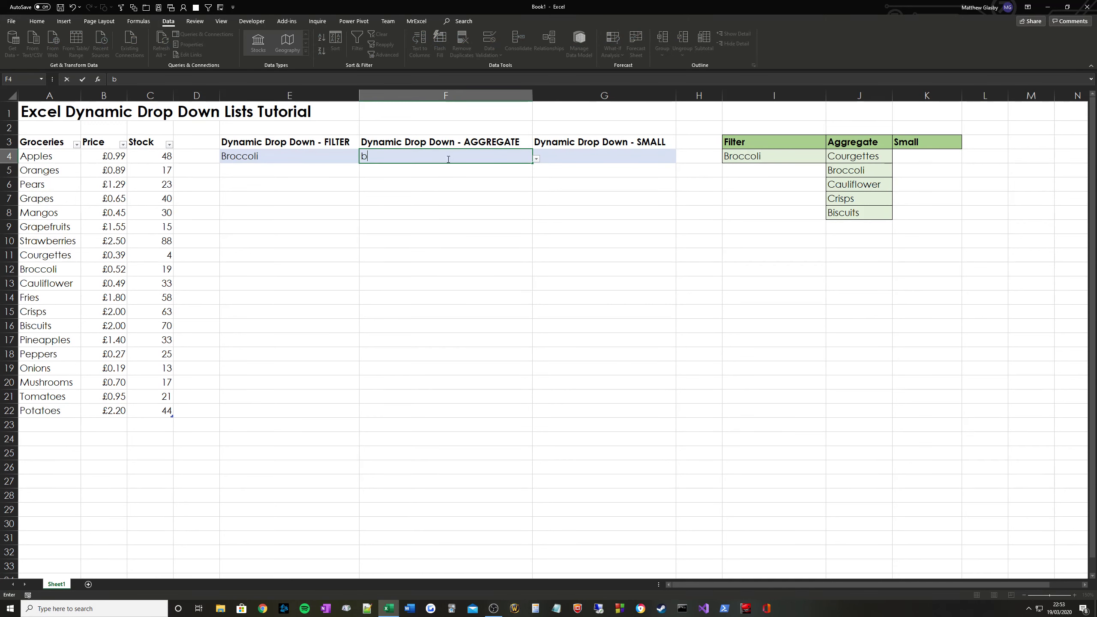
click(536, 158)
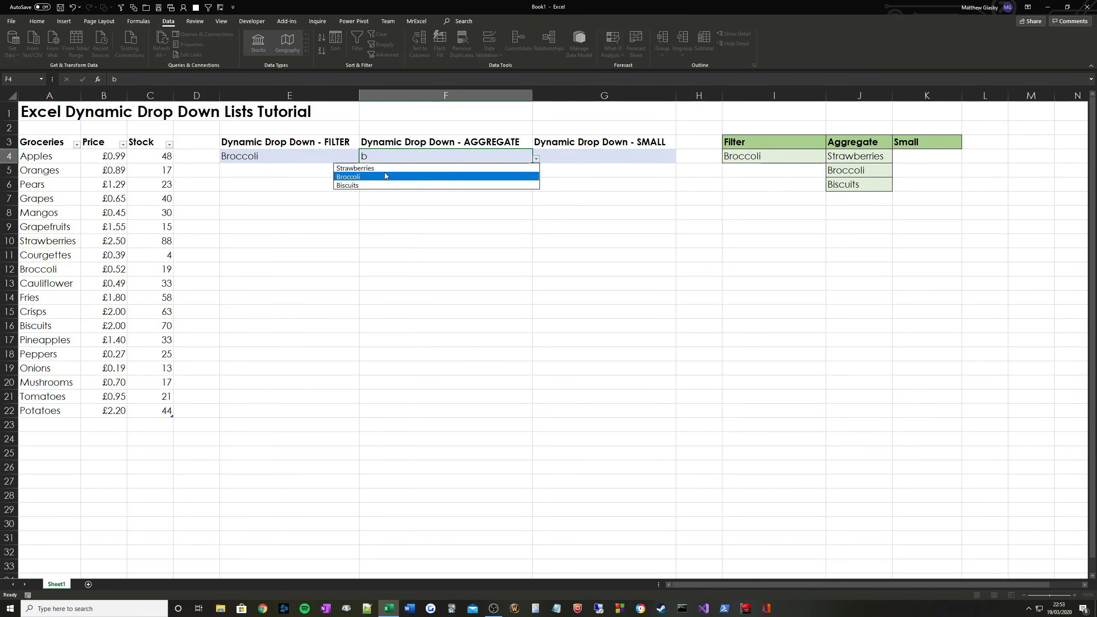
click(469, 158)
click(868, 157)
- Clear the search entries in F4 and E4
click(437, 158)
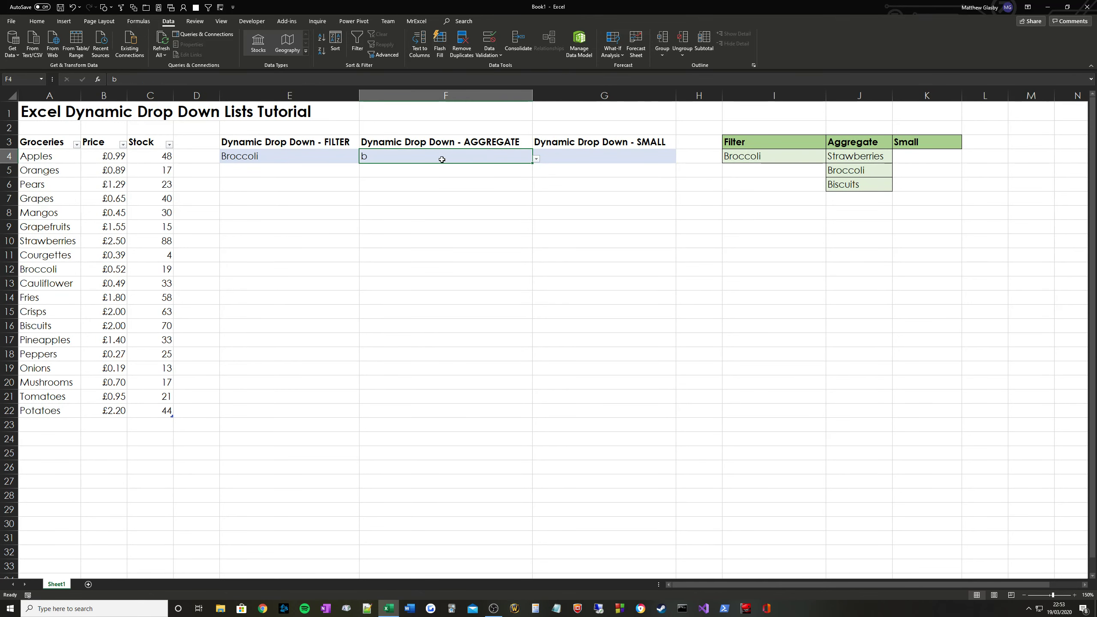
key(Delete)
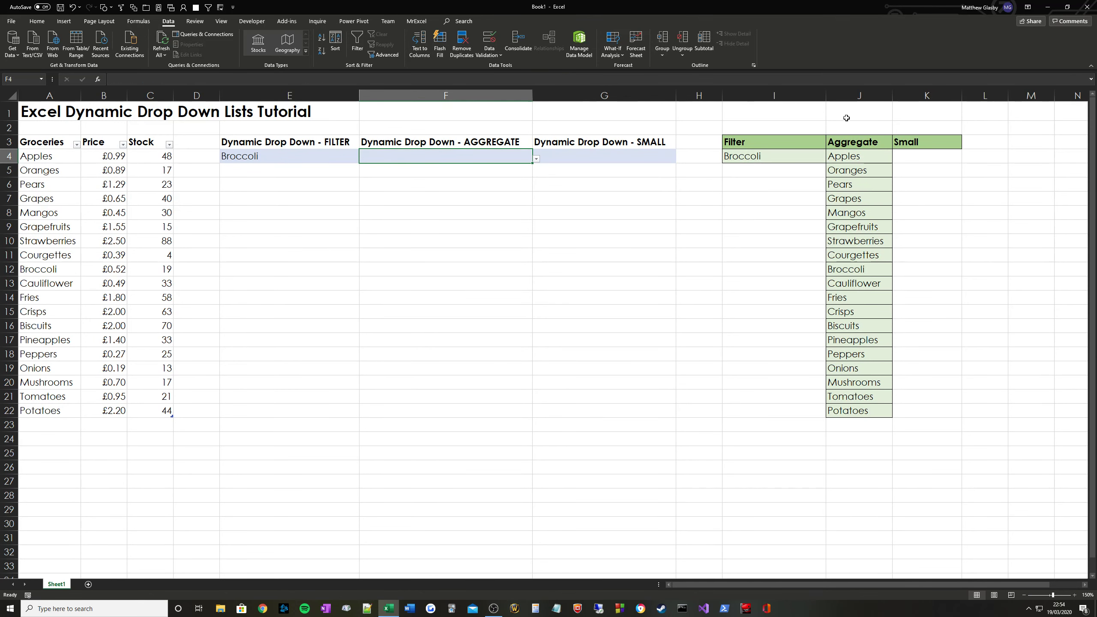
click(348, 154)
key(Delete)
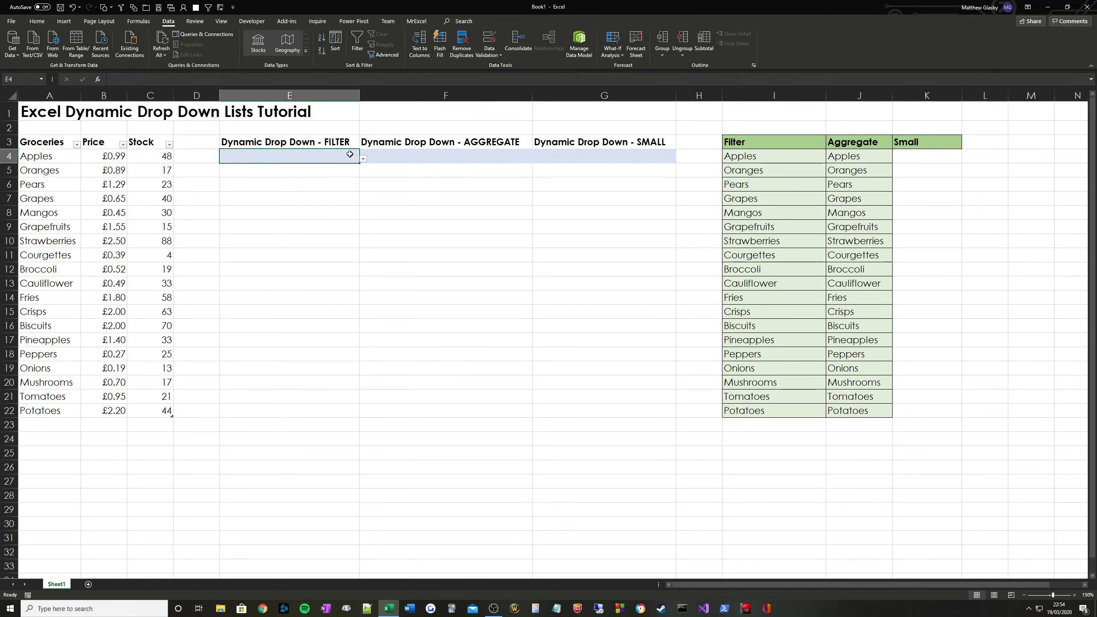
- Enter "a" in E4 and check its filtered drop-down list
text(a)
click(364, 159)
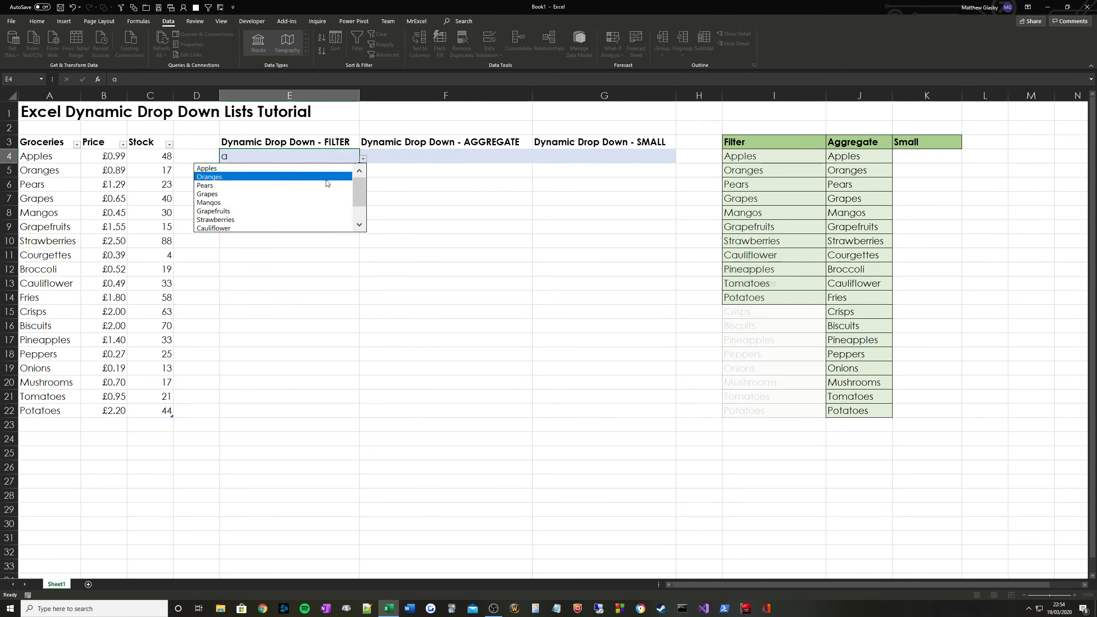
click(364, 158)
- Enter "b" in F4 and choose Broccoli from its drop-down list
click(440, 158)
text(b)
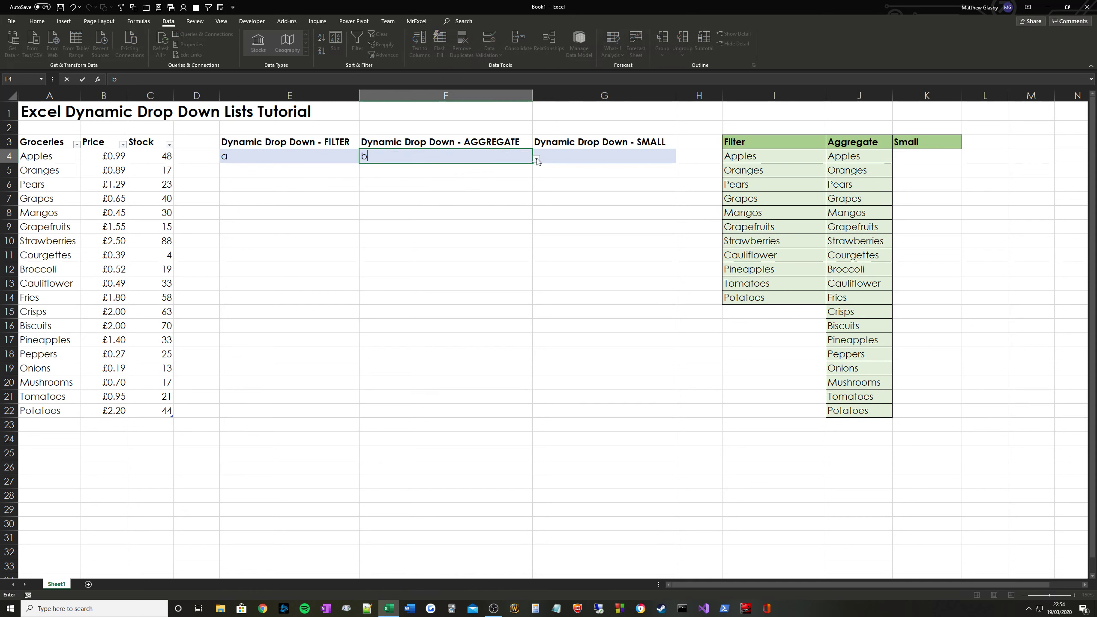
click(537, 159)
click(440, 177)
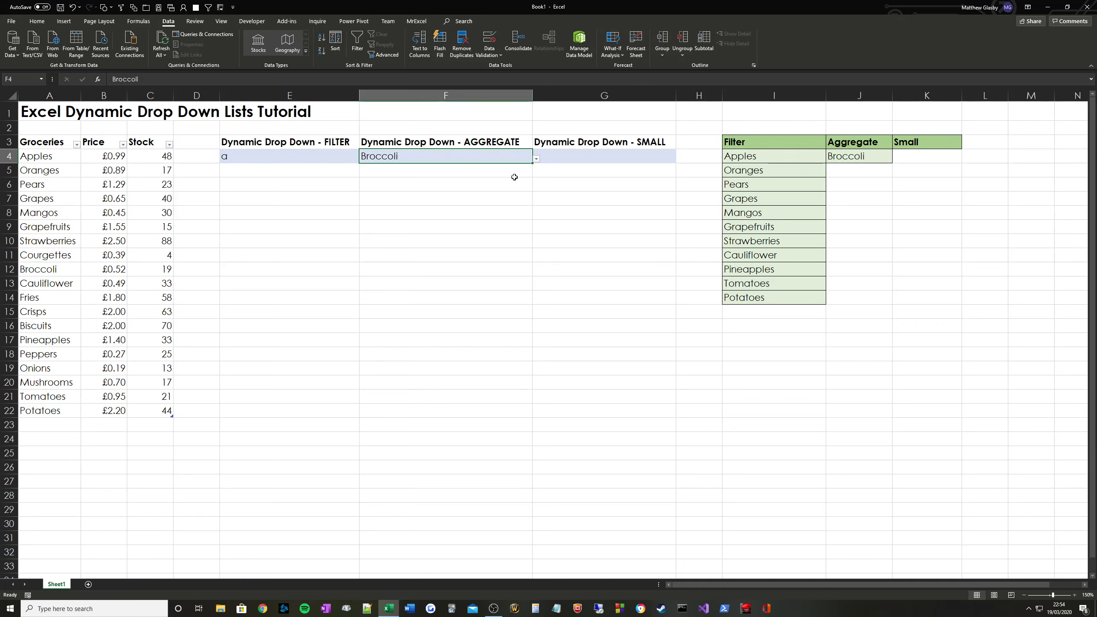
click(622, 154)
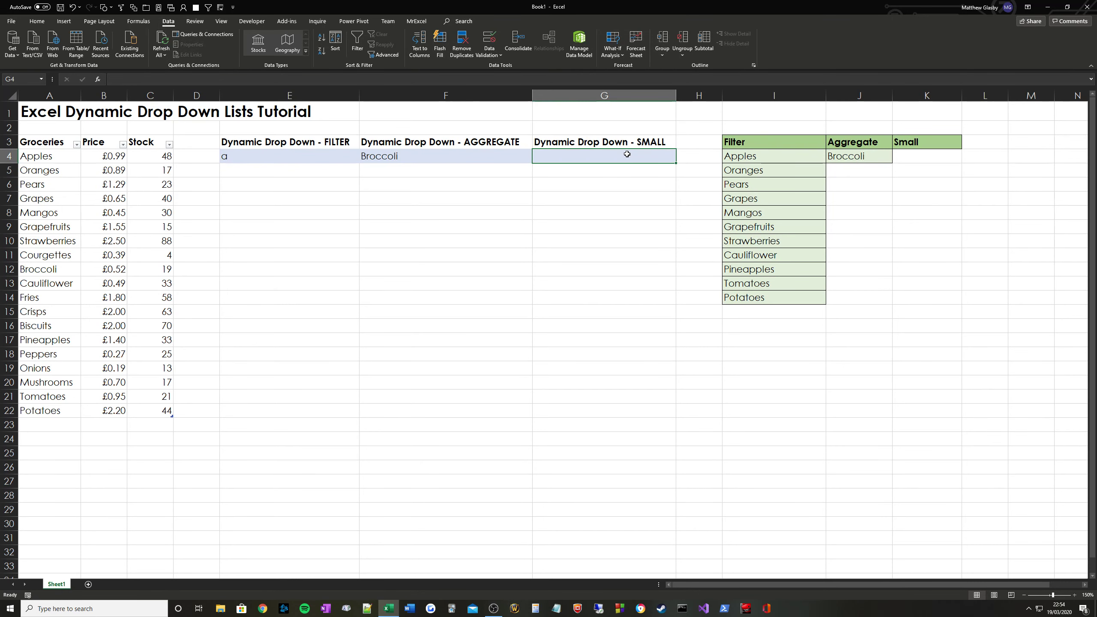
drag(345, 142, 512, 157)
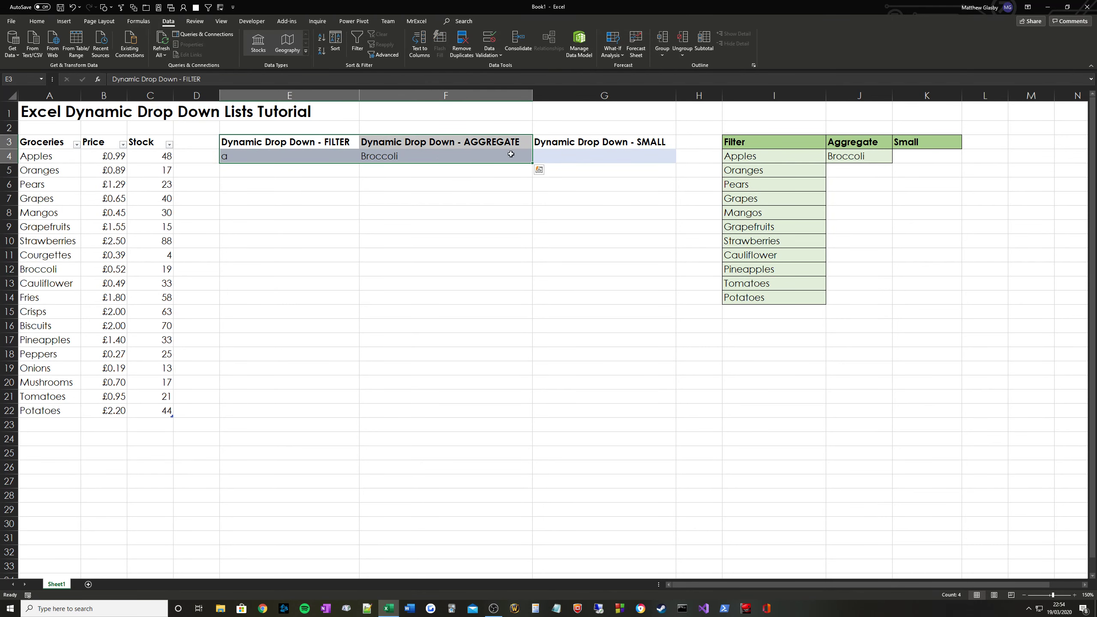
- Start a formula in K4 under the Small heading with nested functions =SMALL(IF(ISNUMBER(SEARCH(
click(609, 143)
click(603, 157)
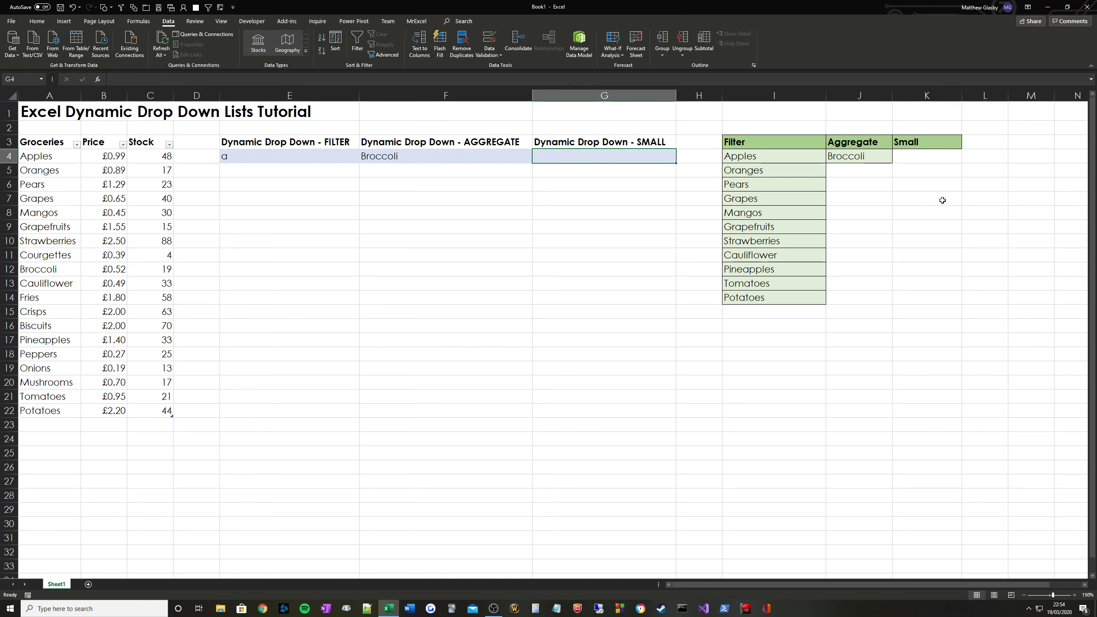
click(917, 153)
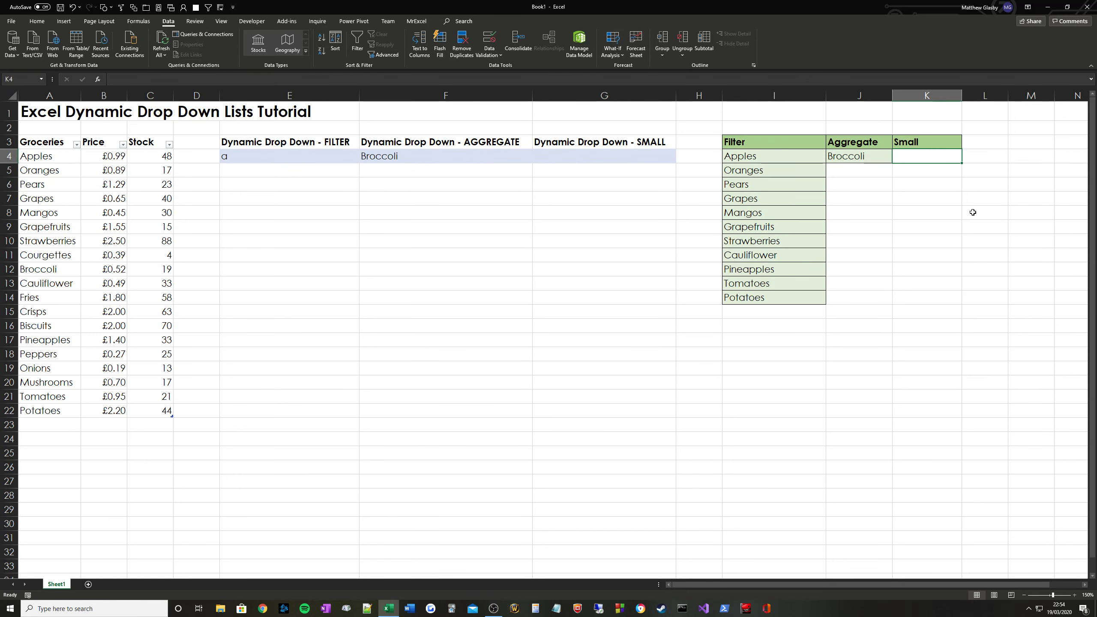
text(=SMALL)
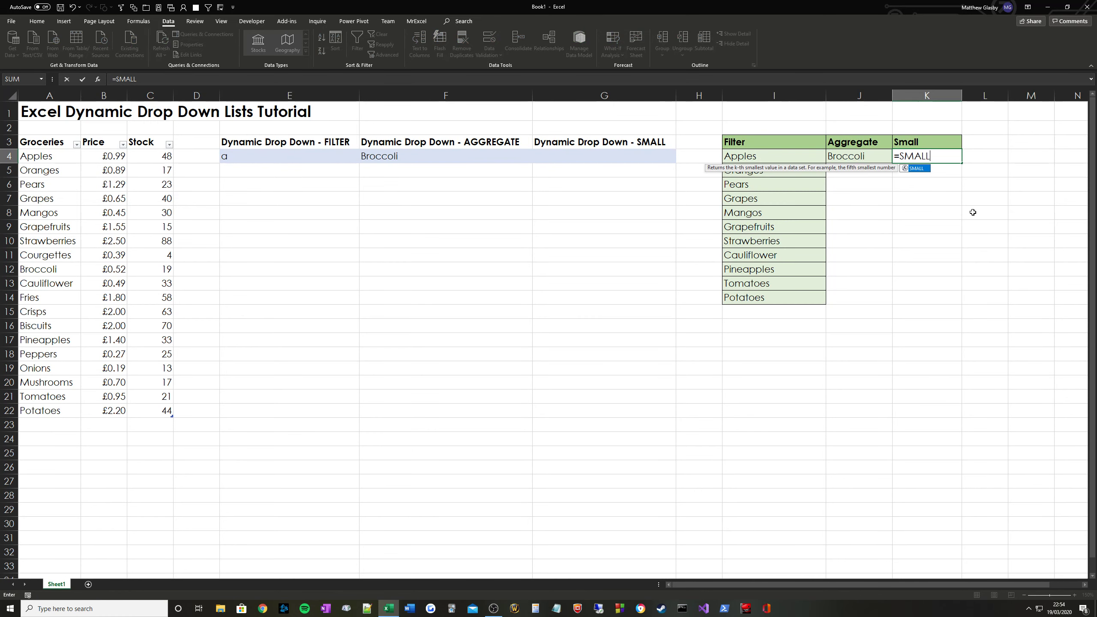
text((IF()
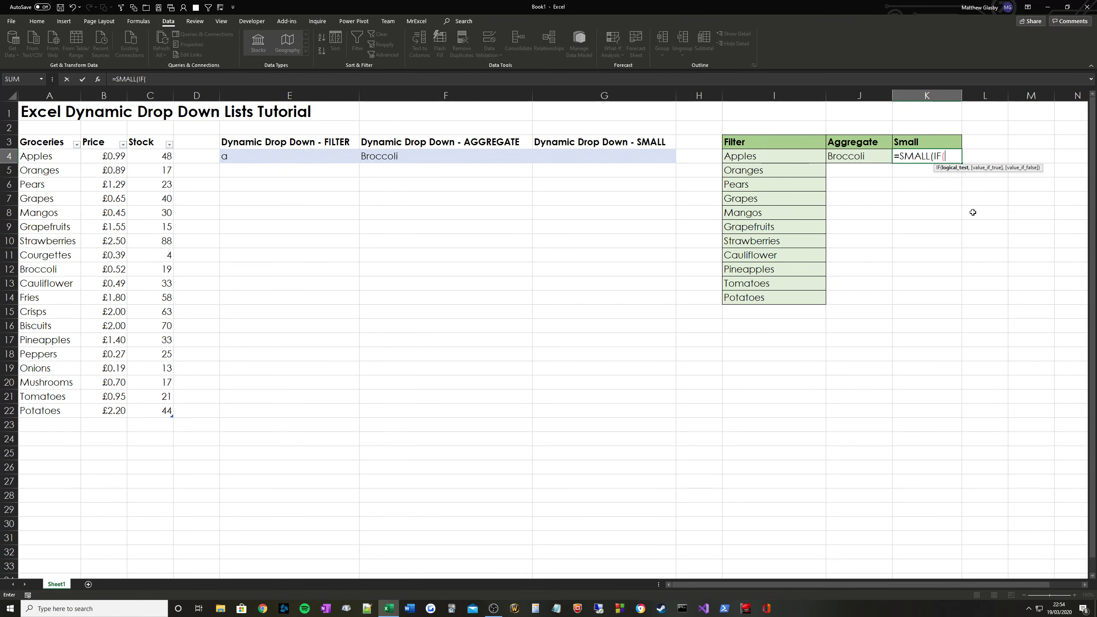
text(IS)
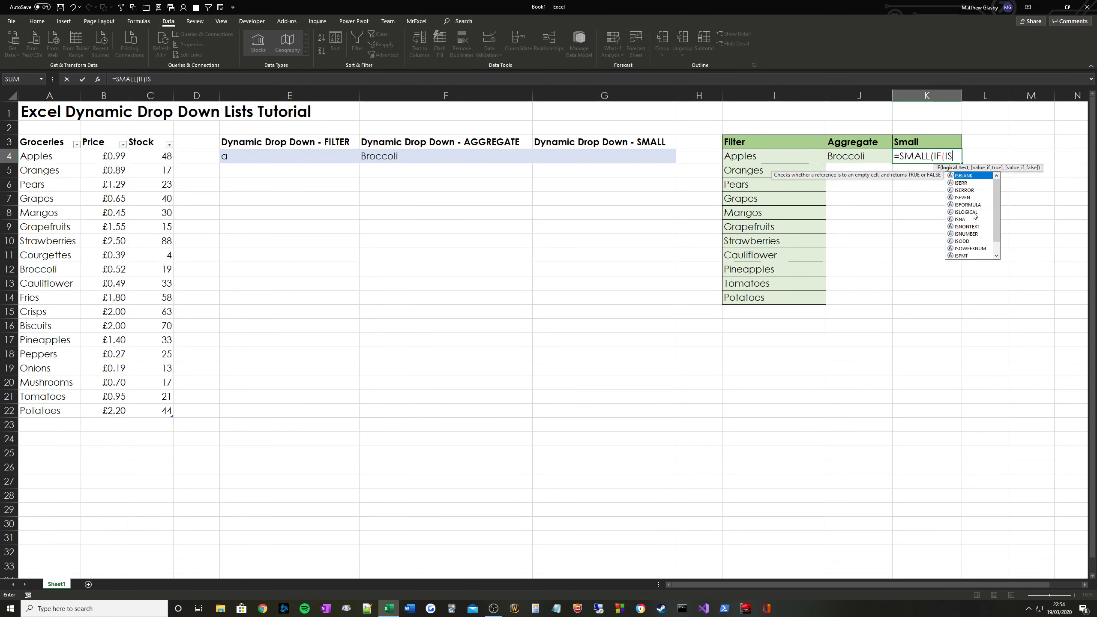
text(NUMBER()
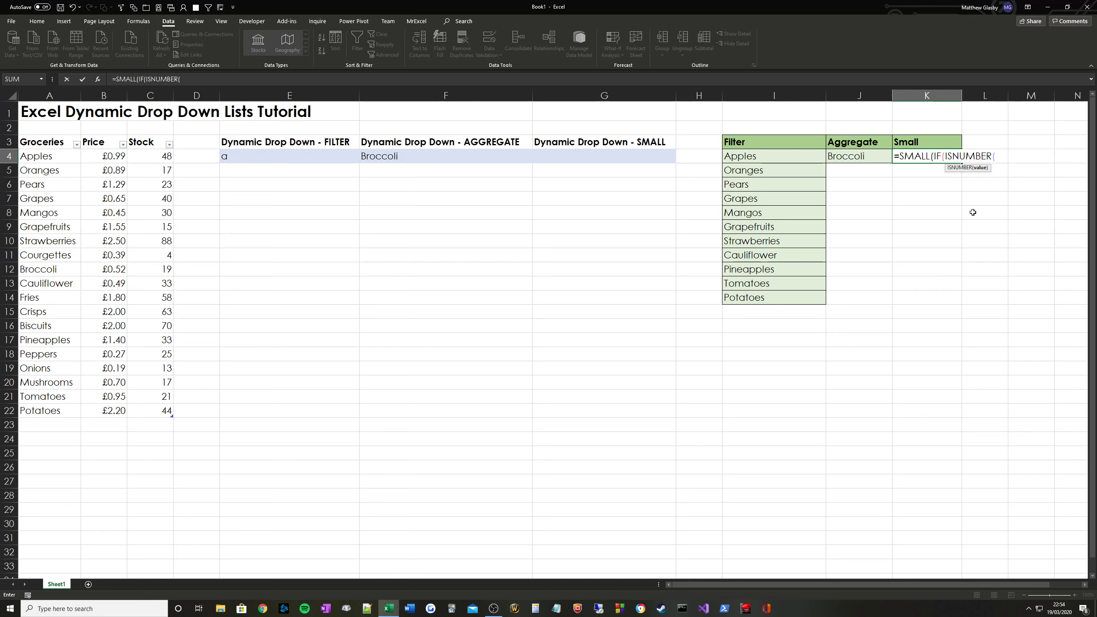
text(SEARCH()
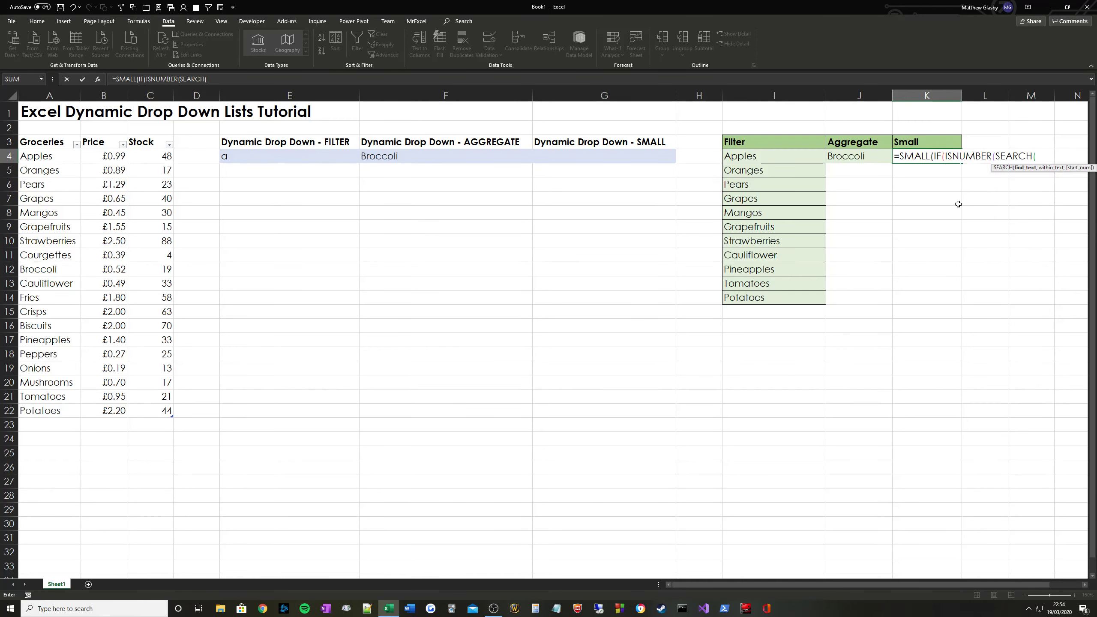
- Make K4's SEARCH look for absolute reference $G$4 within GroceryTbl[Groceries], and close the ISNUMBER test
click(568, 156)
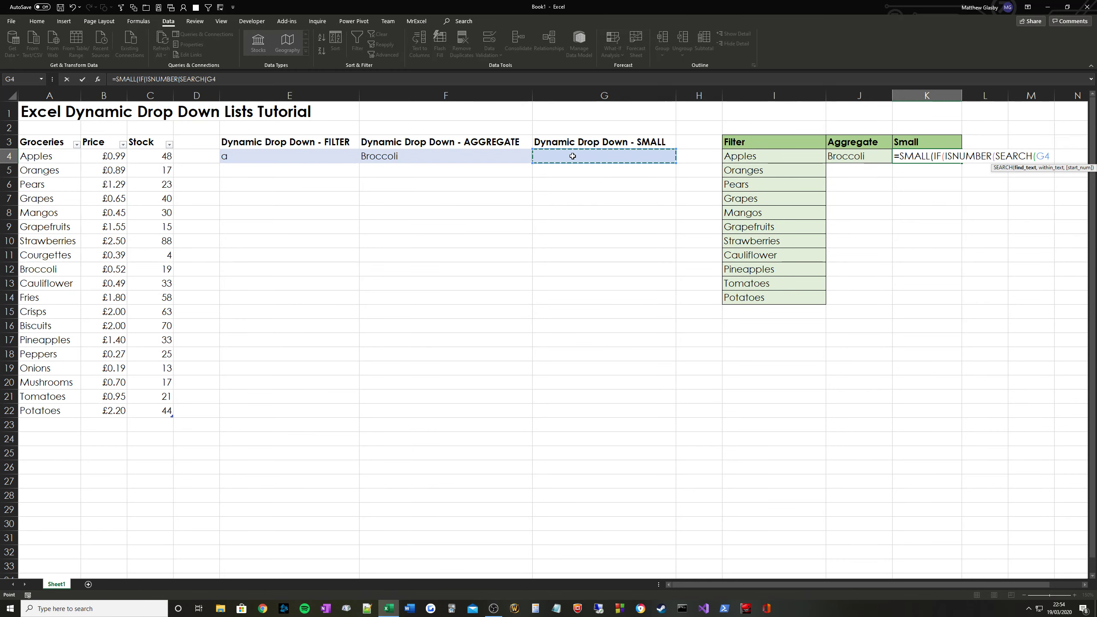
key(F4)
text(,)
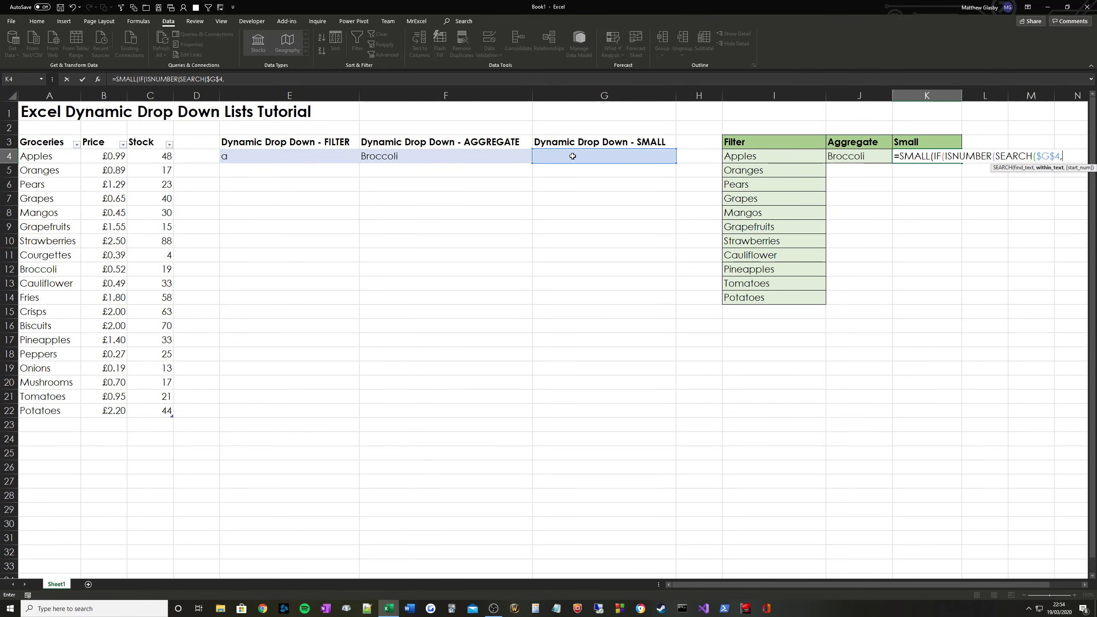
click(49, 137)
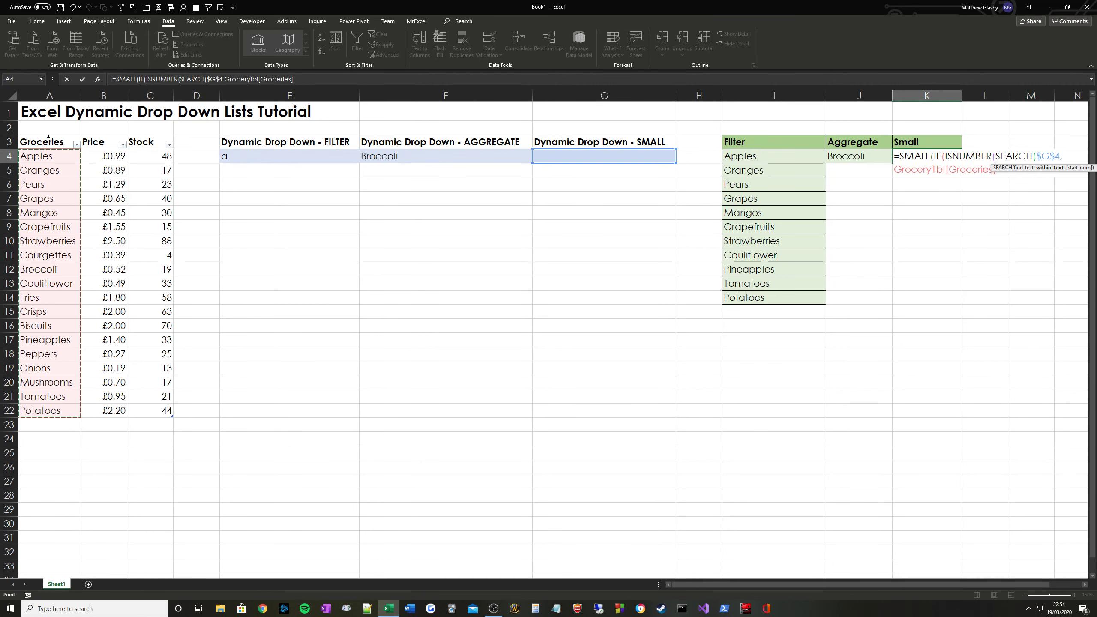
text())
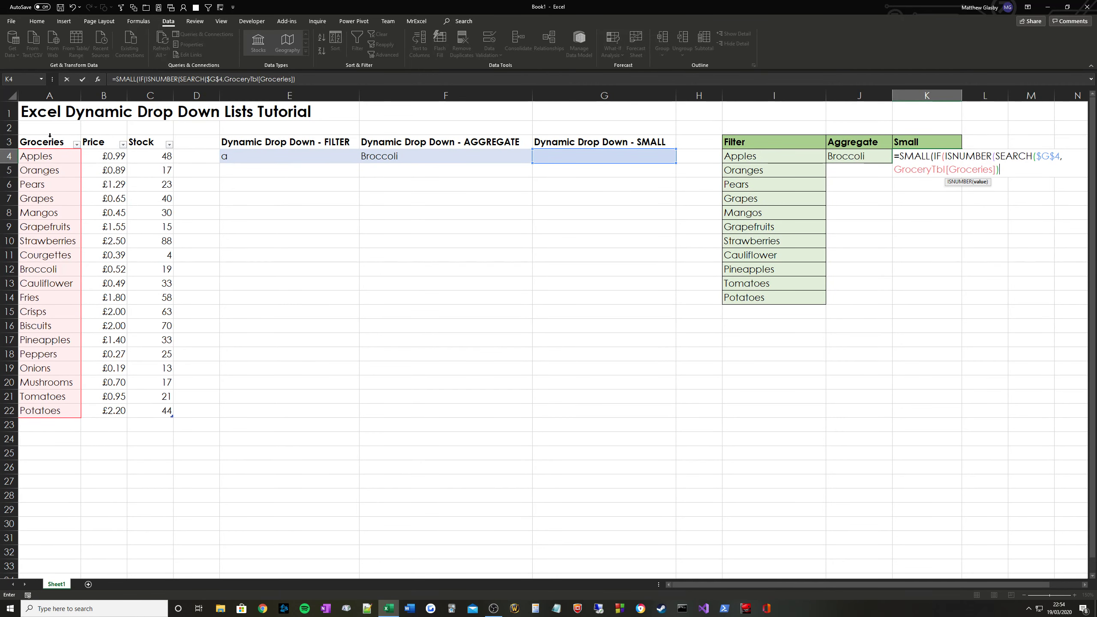
text())
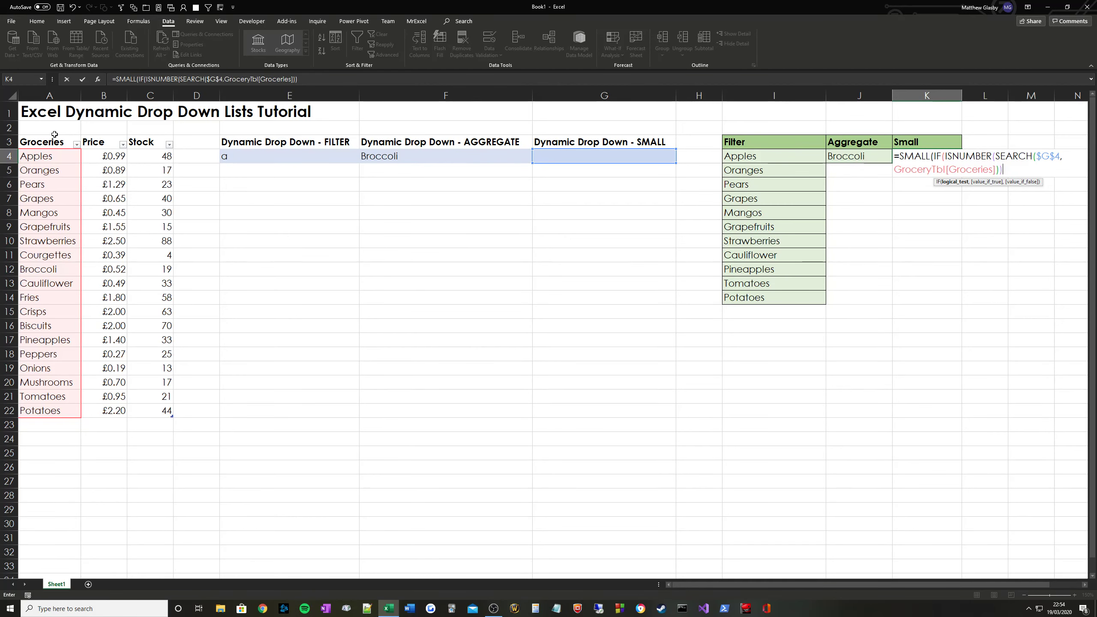
- Add ROW(GroceryTbl[Groceries])-ROW(GroceryTbl[[#Headers],[Groceries]]) as the IF's true value and "" as its false value in K4
text(,)
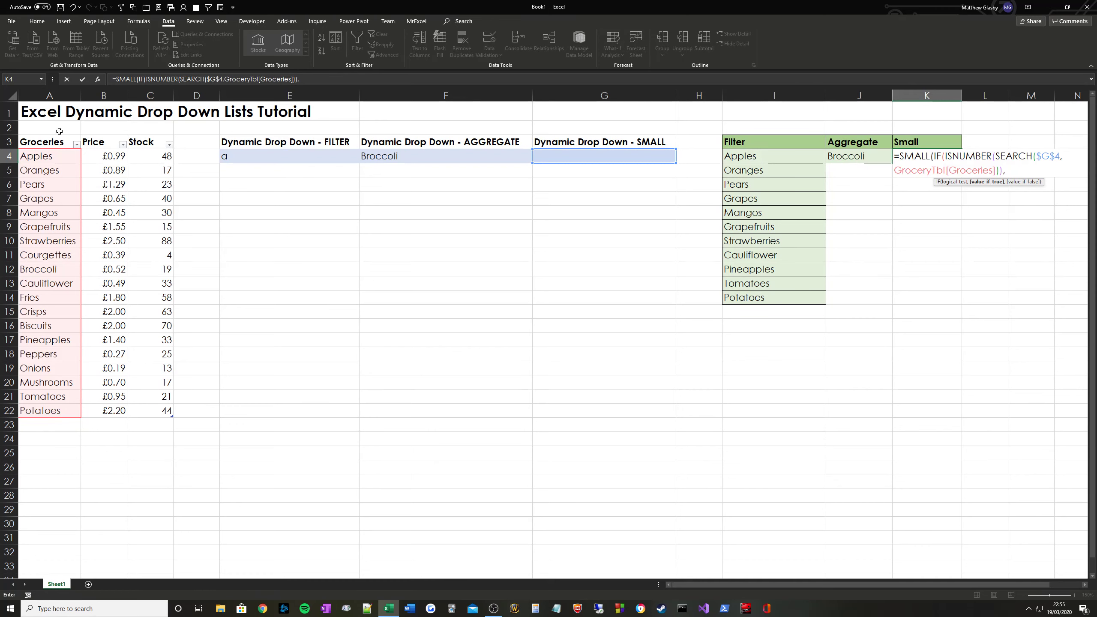
text(ROW()
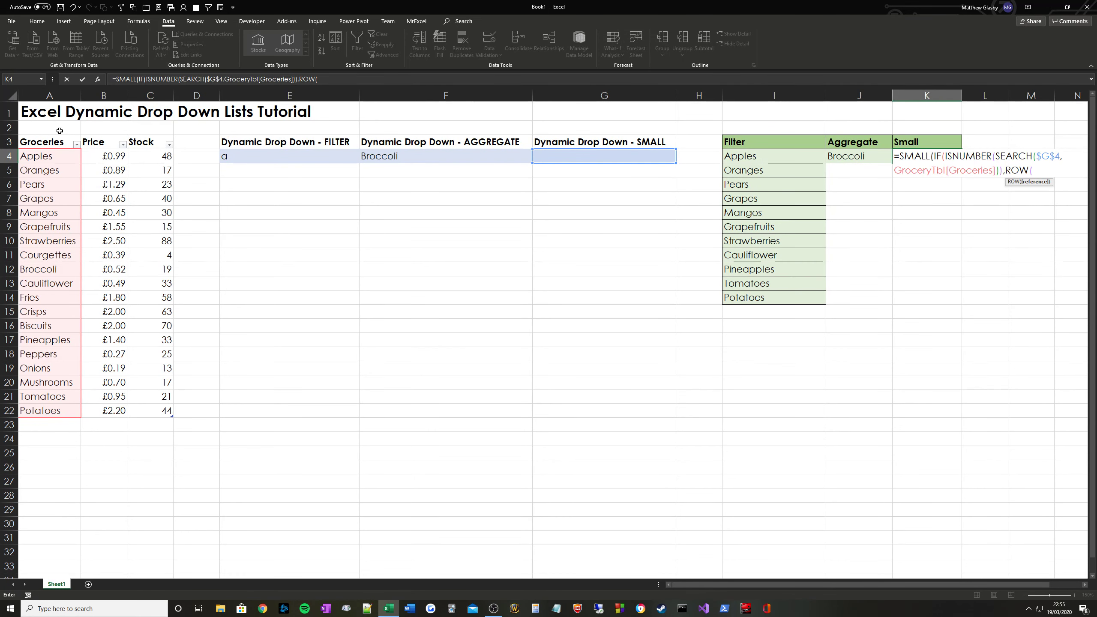
click(57, 132)
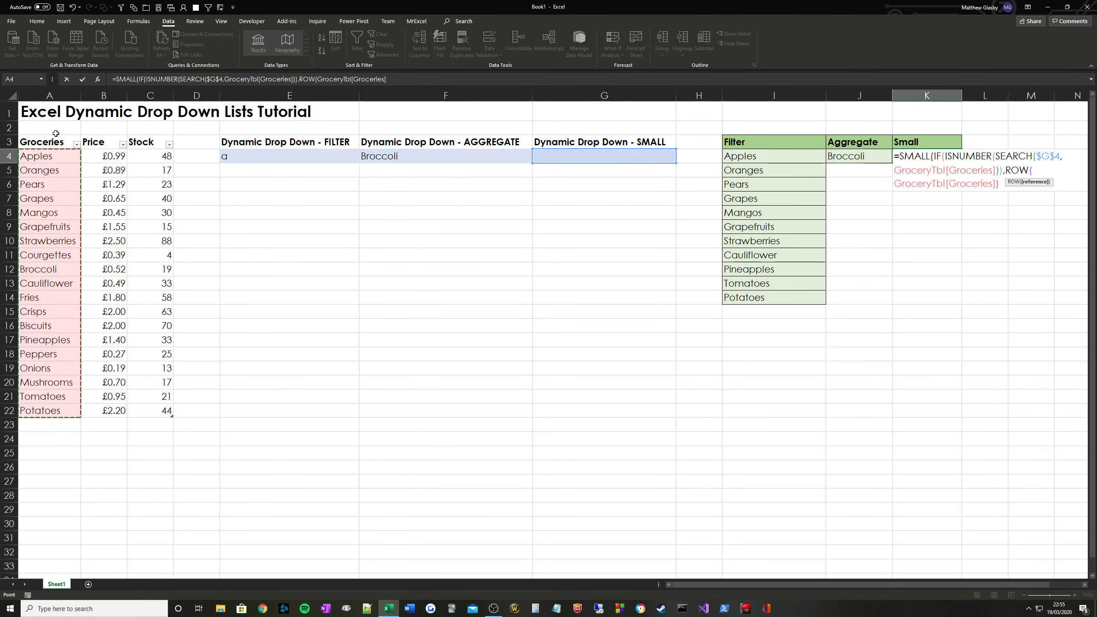
text()-ROW()
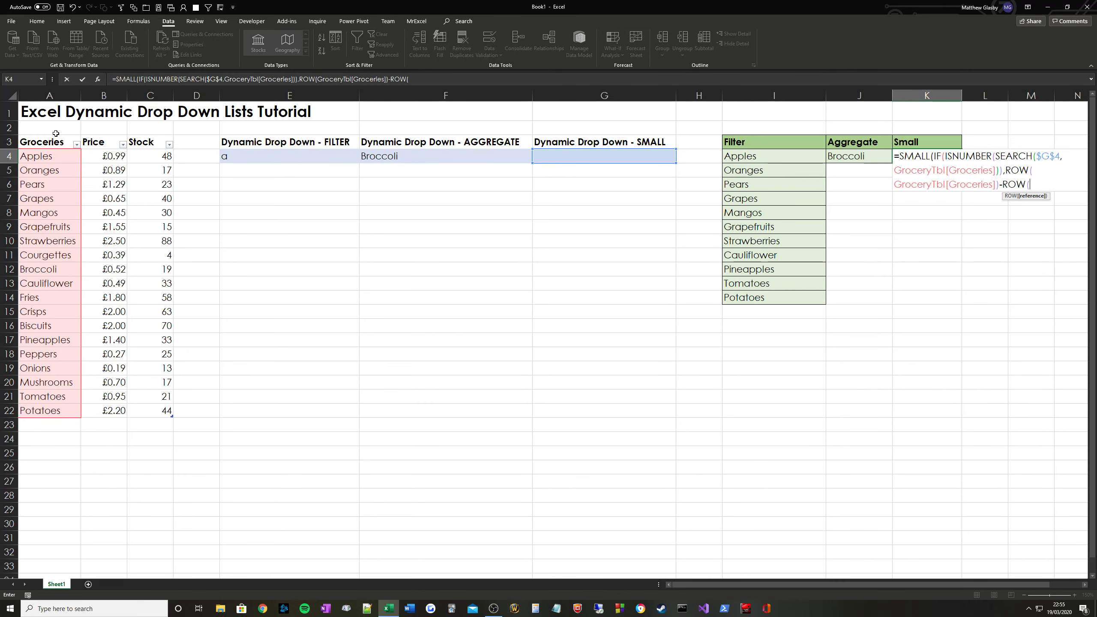
click(54, 141)
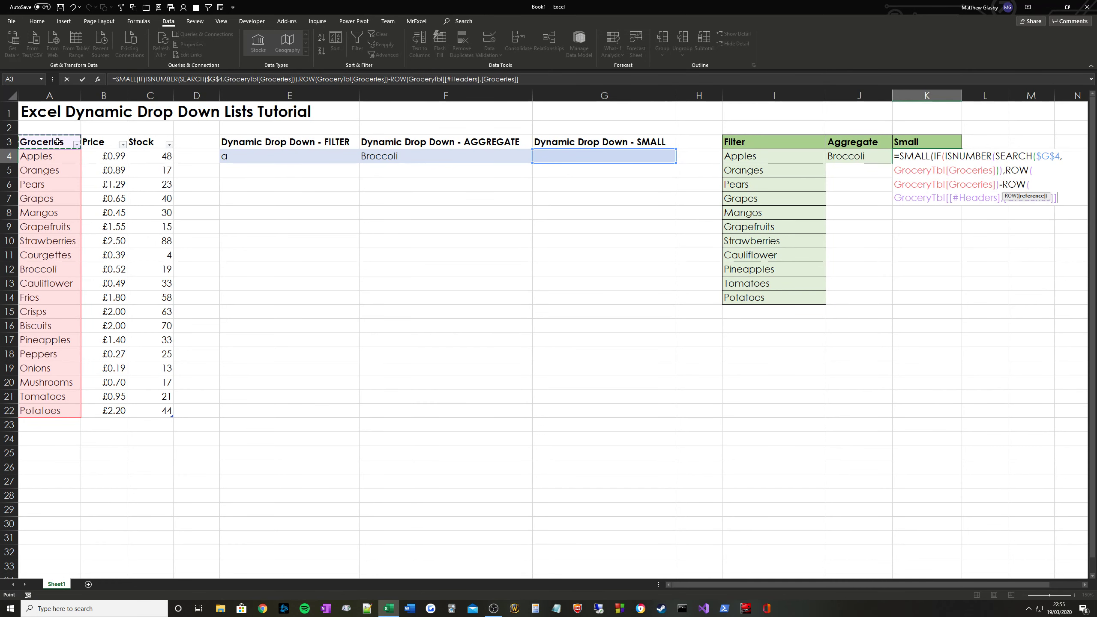
text())
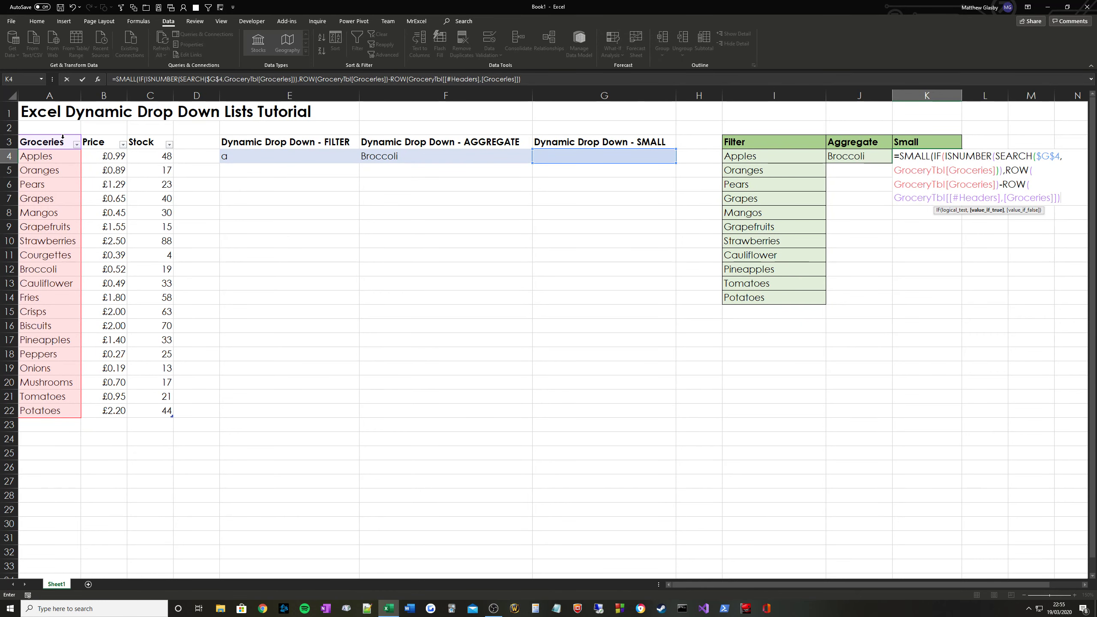
text(,"")))
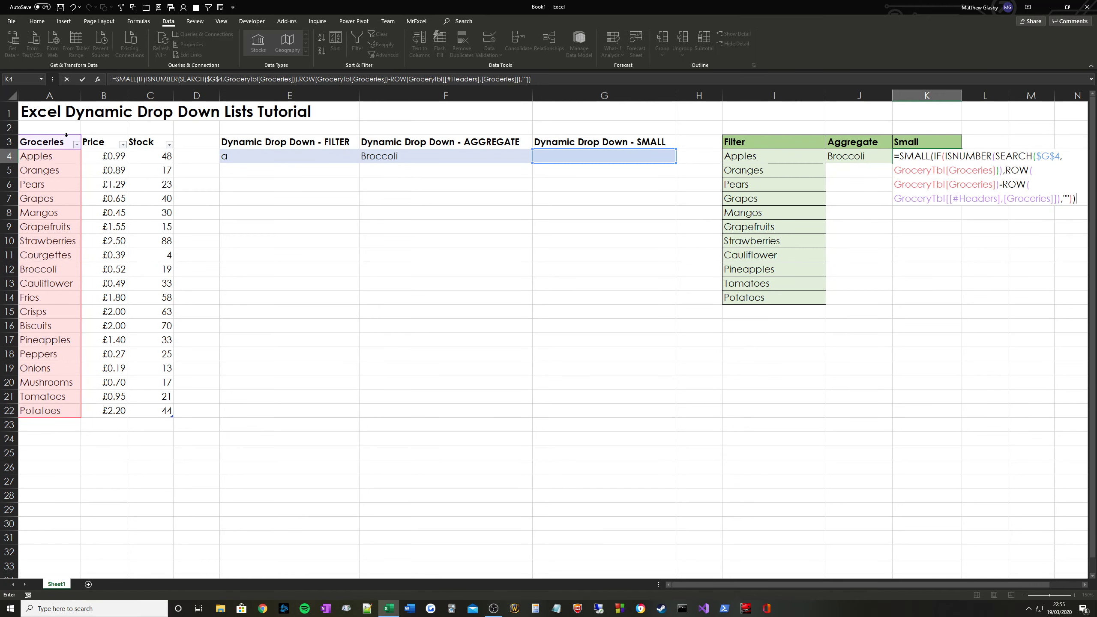
key(BackSpace)
key(BackSpace)
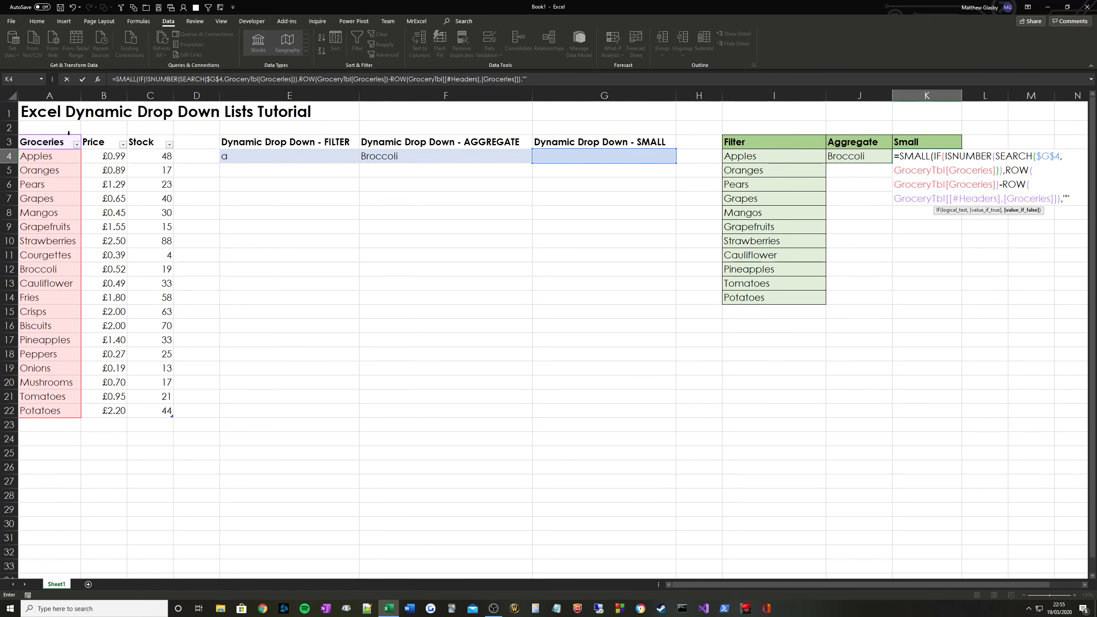
- Finish K4's SMALL formula with ROWS($A$4:A4) as the k argument and commit it
text(),)
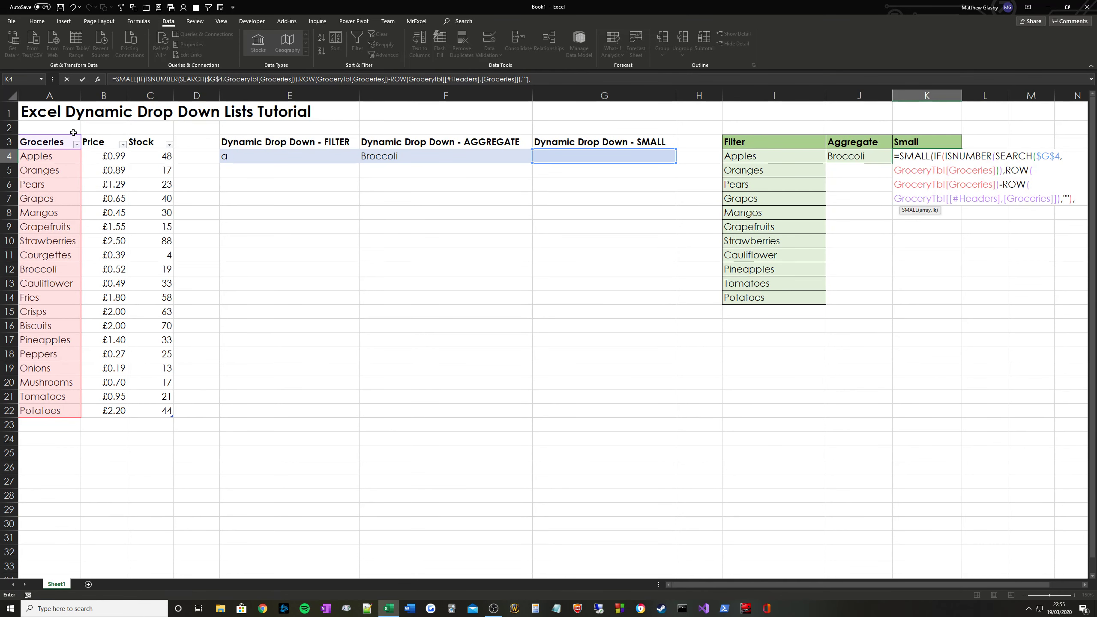
text(ROWS()
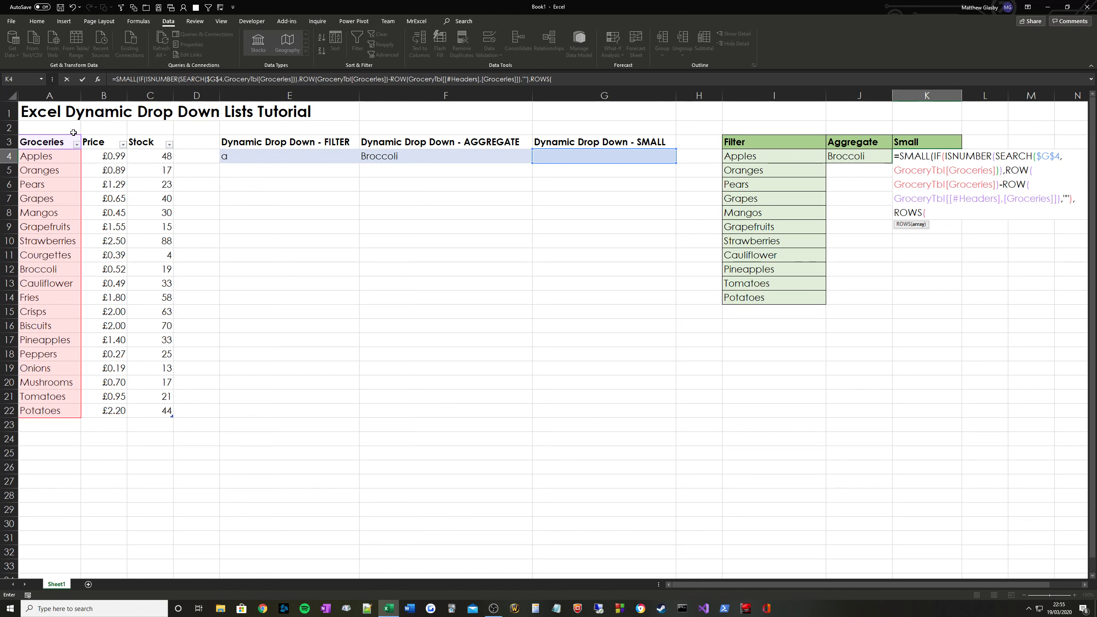
text($A$4)
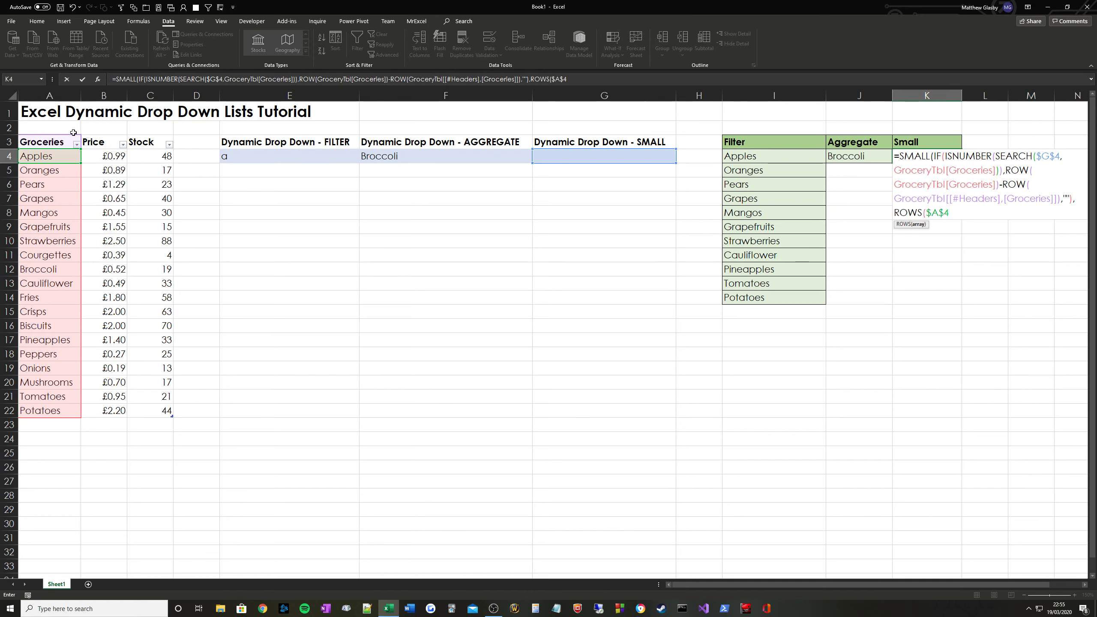
text(:A4))
key(Return)
- Copy K4's SMALL formula down the Small column through K22
key(Up)
key(ctrl+c)
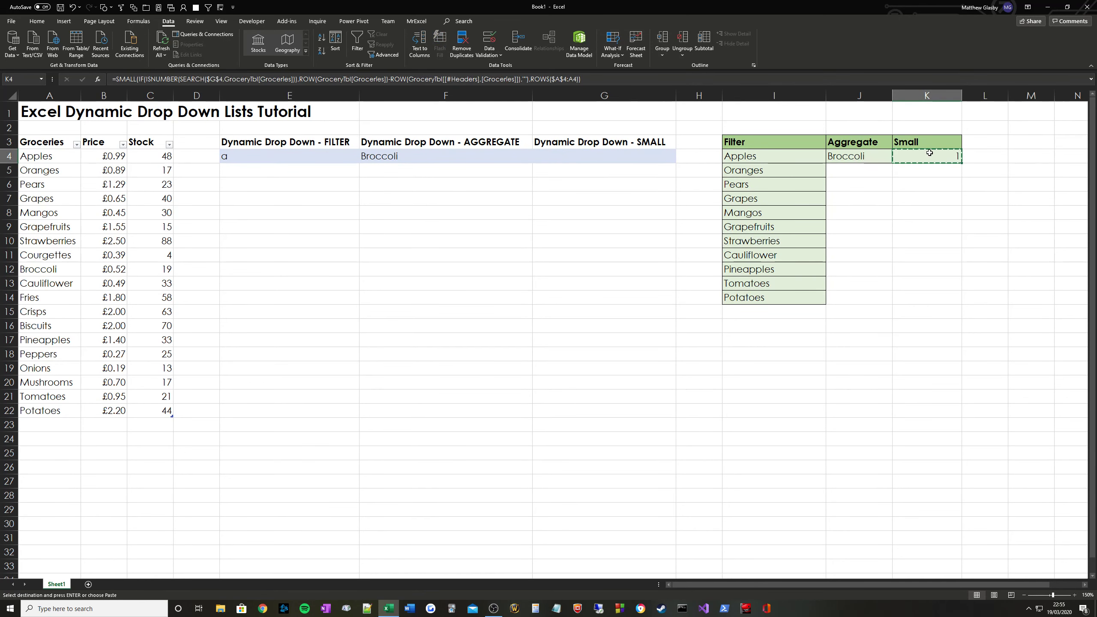
drag(931, 156, 923, 416)
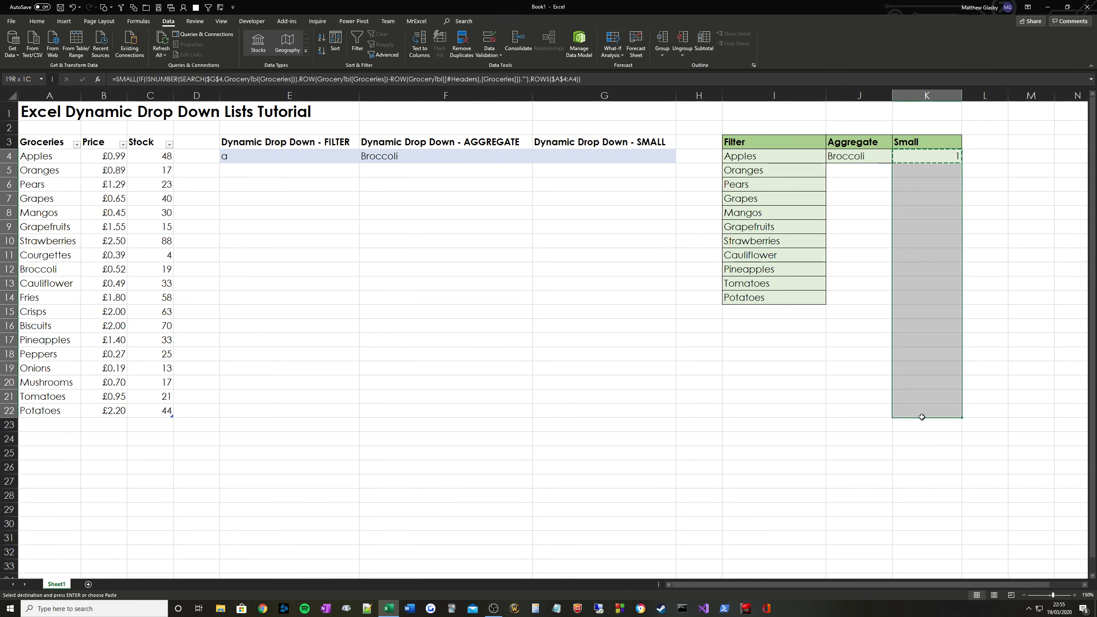
key(ctrl+v)
key(Escape)
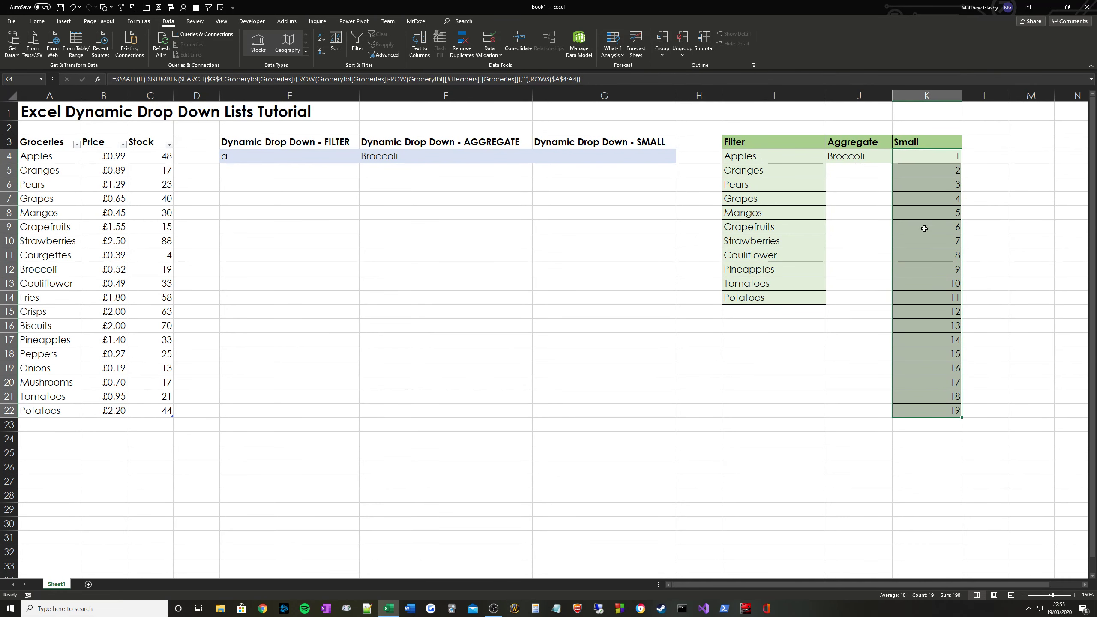
- Enter the search text "a" in G4 under Dynamic Drop Down - SMALL
click(615, 156)
text(a)
click(624, 182)
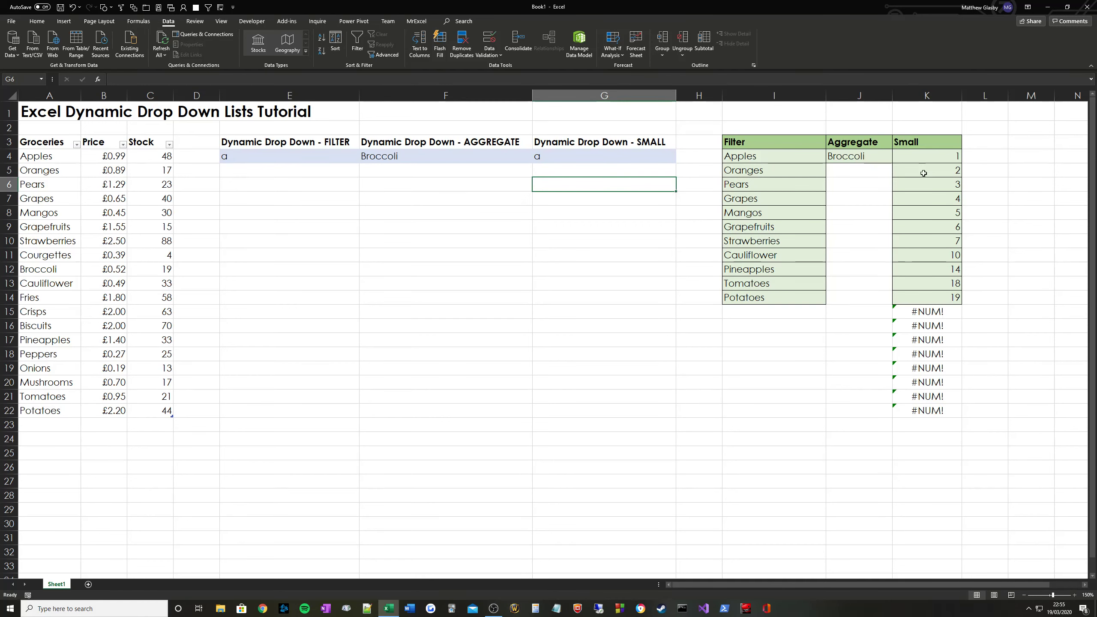
- Wrap K4's SMALL formula in INDEX with GroceryTbl[Groceries] as the array, and commit it
click(926, 157)
click(116, 80)
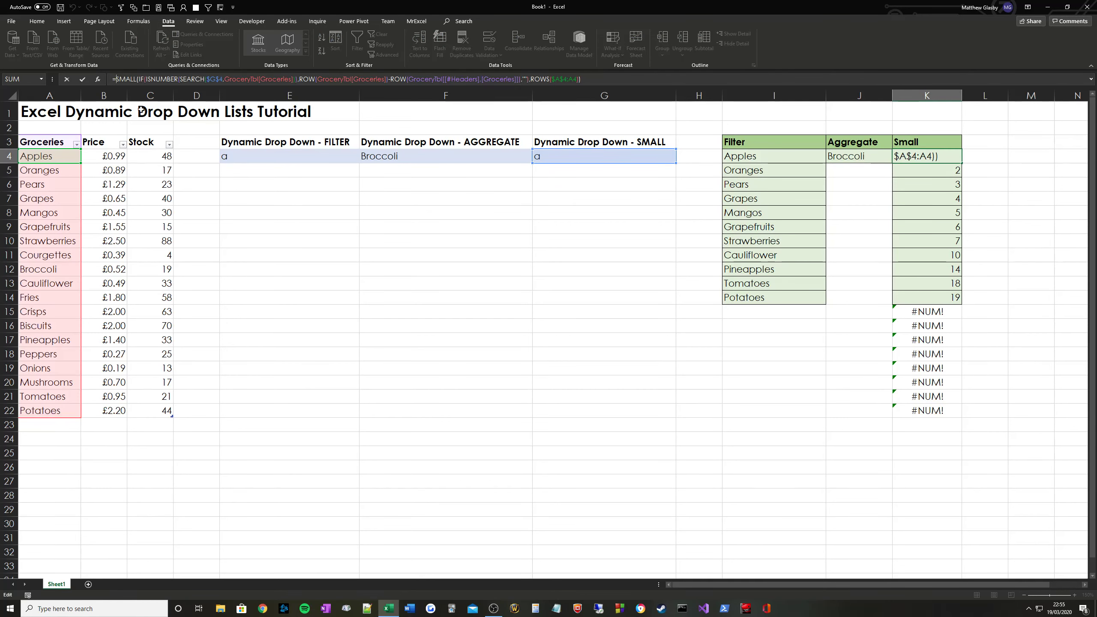
text(IN)
key(Tab)
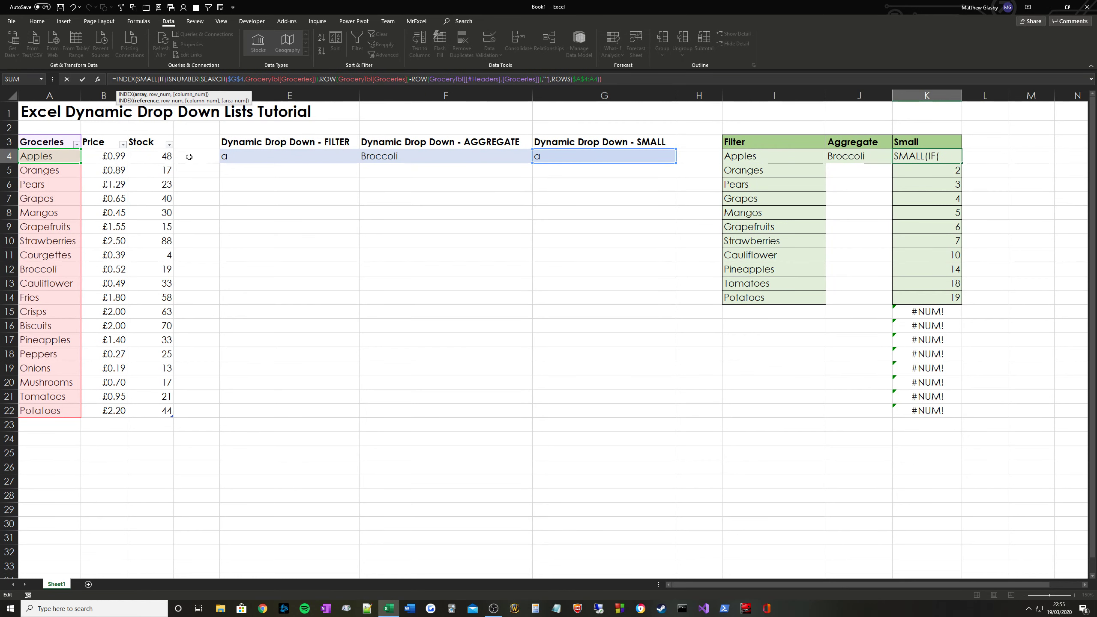
click(50, 137)
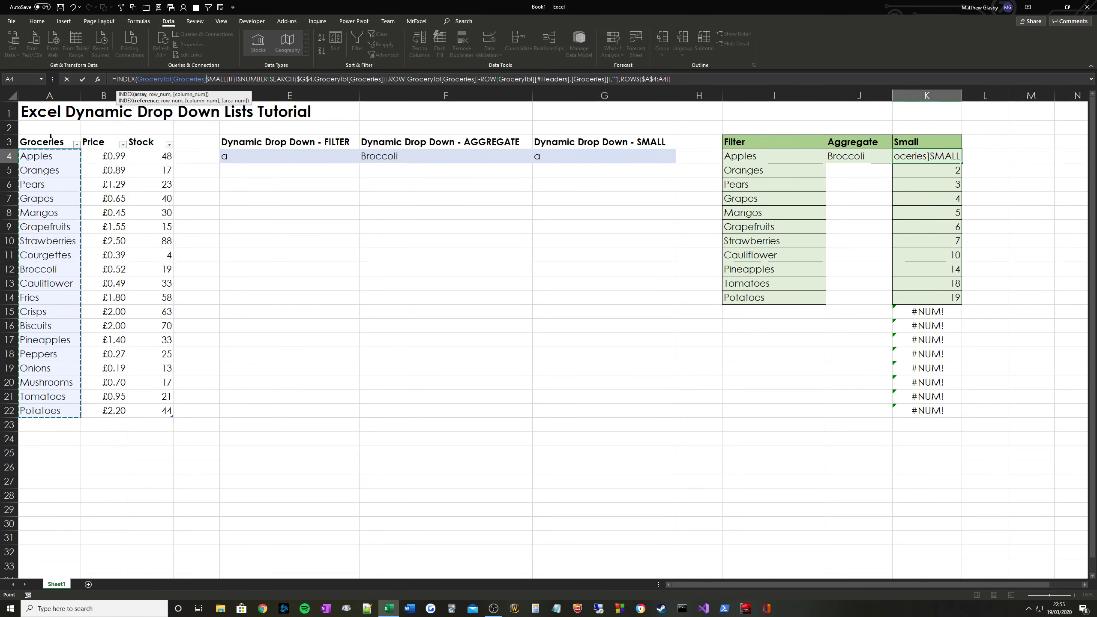
text(,)
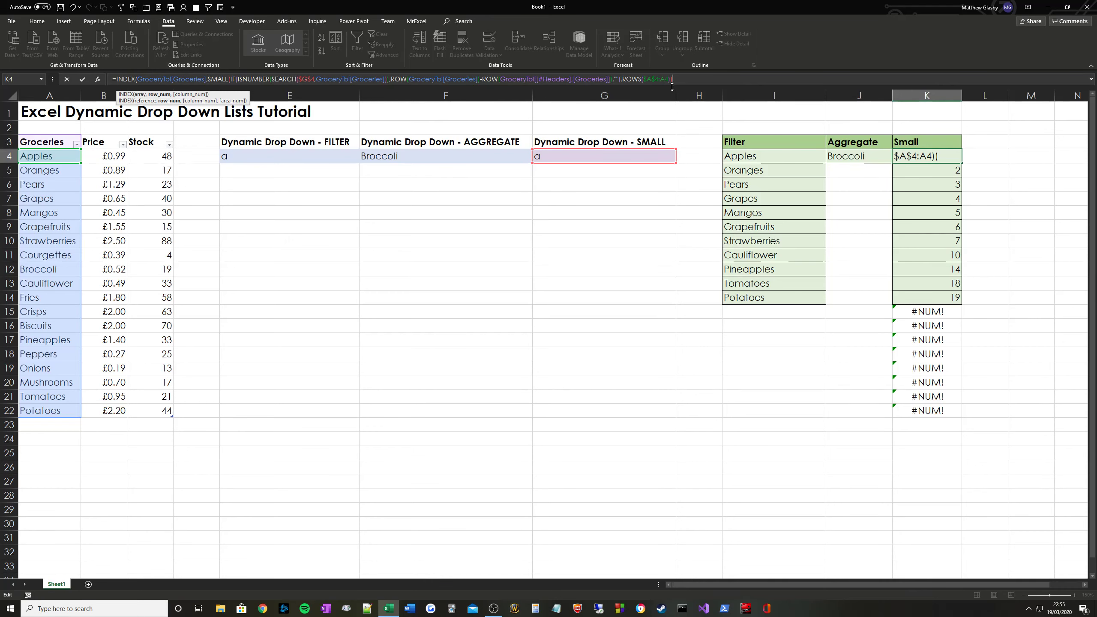
key(ctrl+Return)
- Copy K4's INDEX formula over the Small column down to K22
key(ctrl+c)
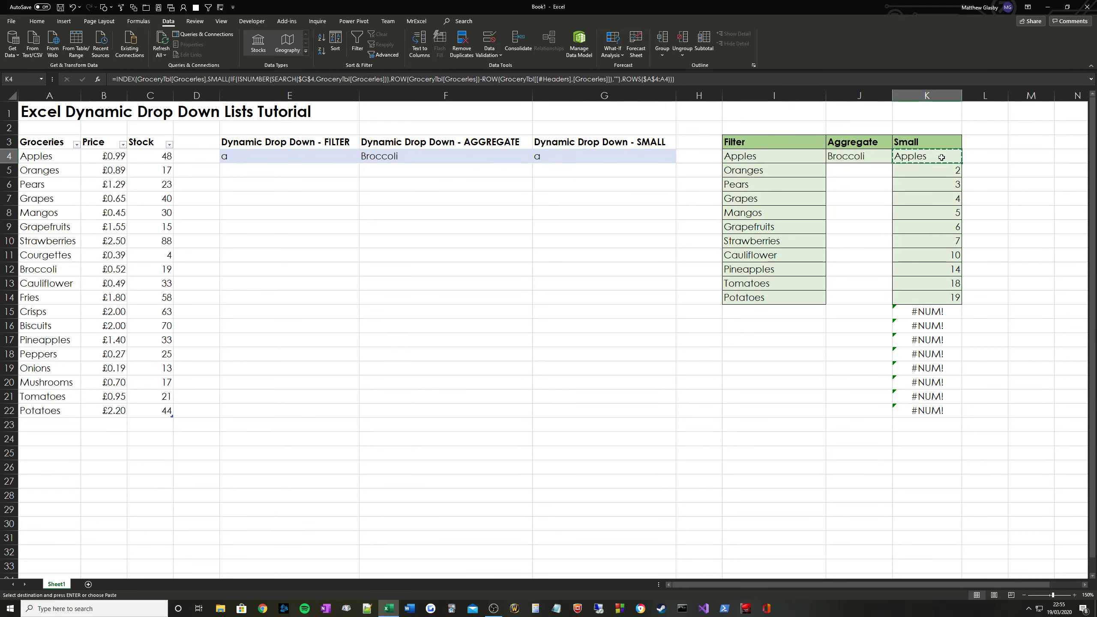
key(shift+Down)
key(shift+Down)
key(shift+Down)
key(shift+Down)
key(shift+Down)
key(shift+Down)
key(shift+Down)
key(shift+Down)
key(shift+Down)
key(shift+Down)
key(shift+Down)
key(shift+Down)
key(shift+Down)
key(shift+Down)
key(shift+Down)
key(shift+Down)
key(shift+Down)
key(shift+Down)
key(ctrl+v)
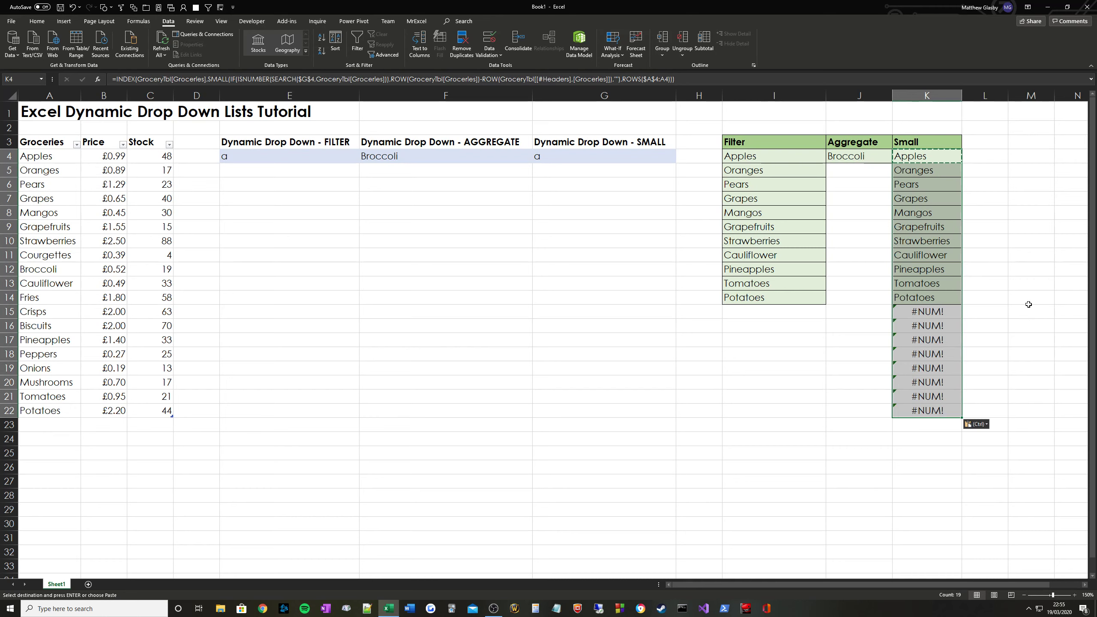
key(Escape)
- Wrap K4's INDEX formula in IFERROR with an empty string "" as the fallback value
click(921, 158)
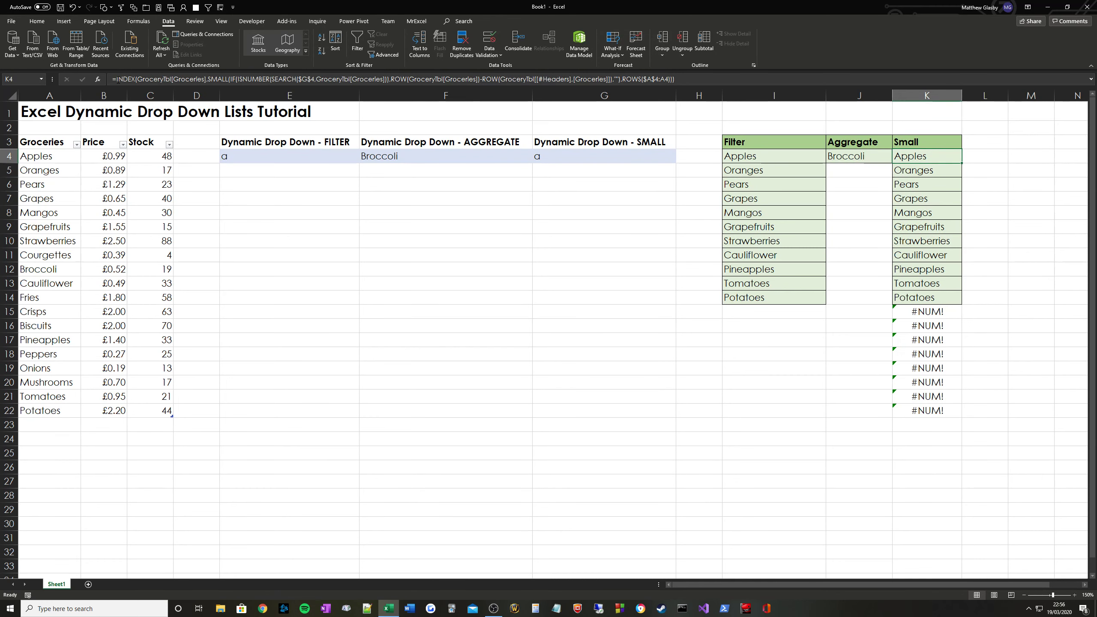
click(118, 80)
key(Left)
text(IF)
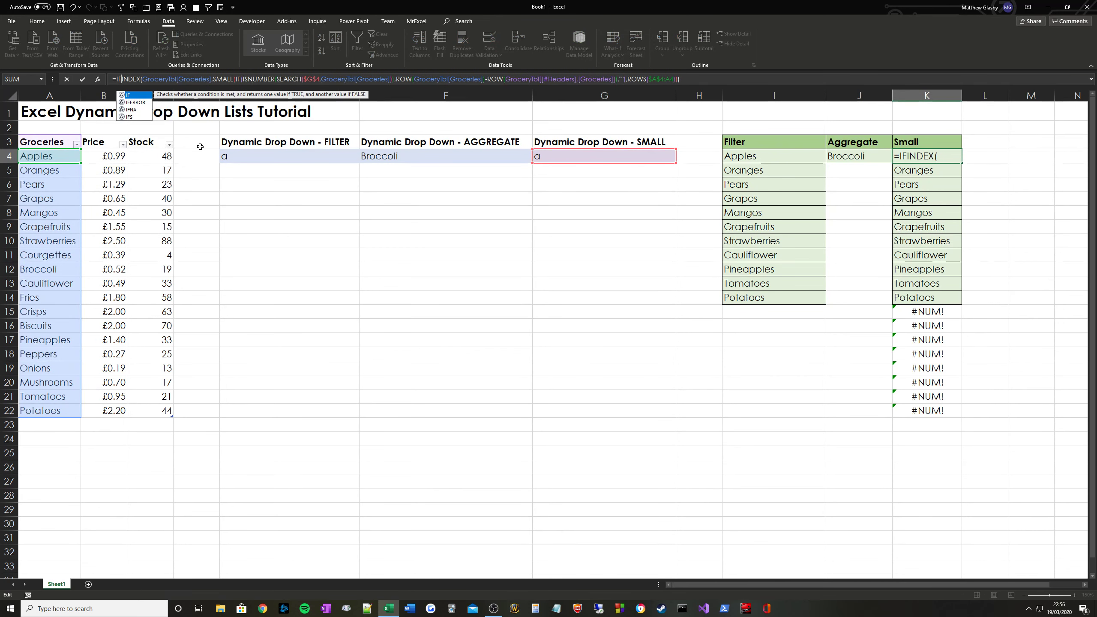
text(ERROR()
key(End)
text(,""))
key(Return)
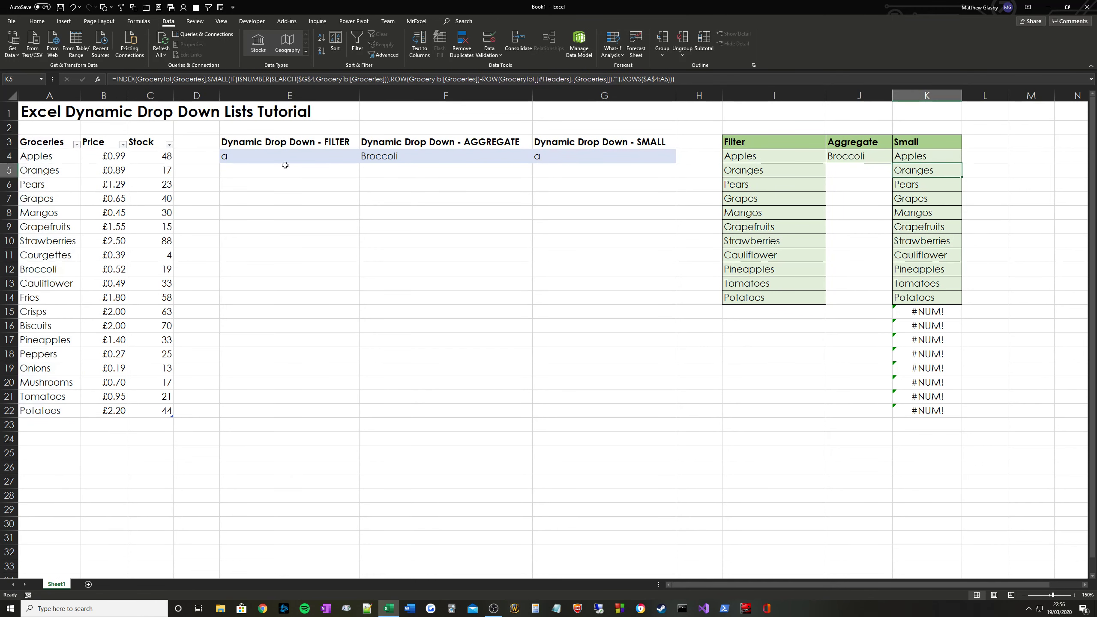
- Copy K4's IFERROR formula down the Small column through K22
click(929, 156)
key(ctrl+c)
drag(929, 157, 928, 410)
key(ctrl+v)
key(Escape)
click(906, 322)
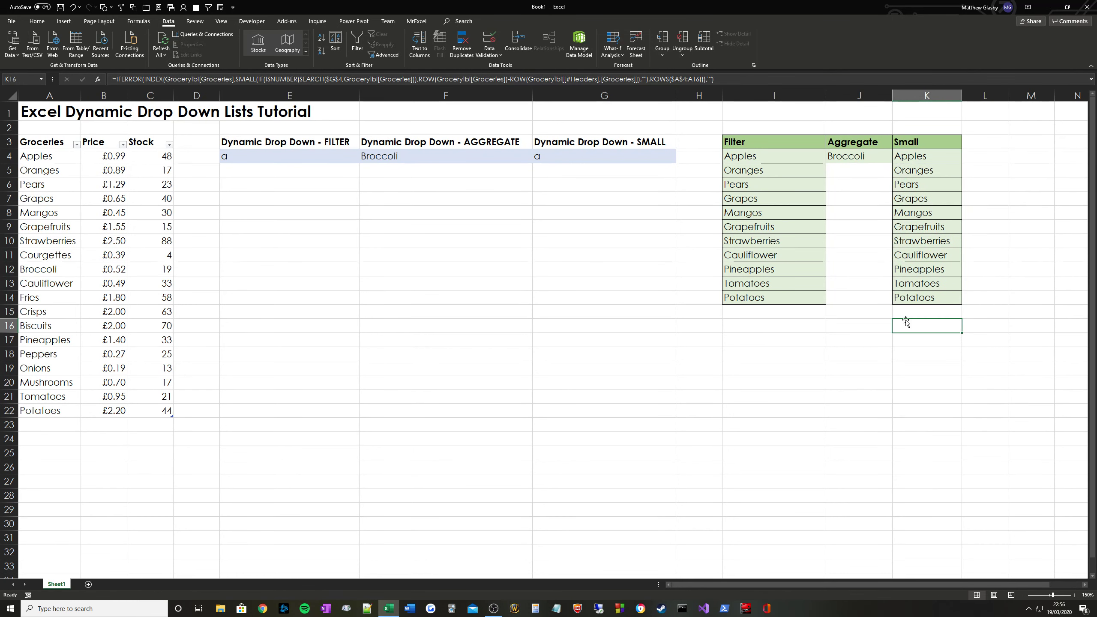
- Test the Small helper list with the search texts "b" and "c" in G4, and clear the cell
click(604, 156)
text(b)
key(Return)
click(612, 152)
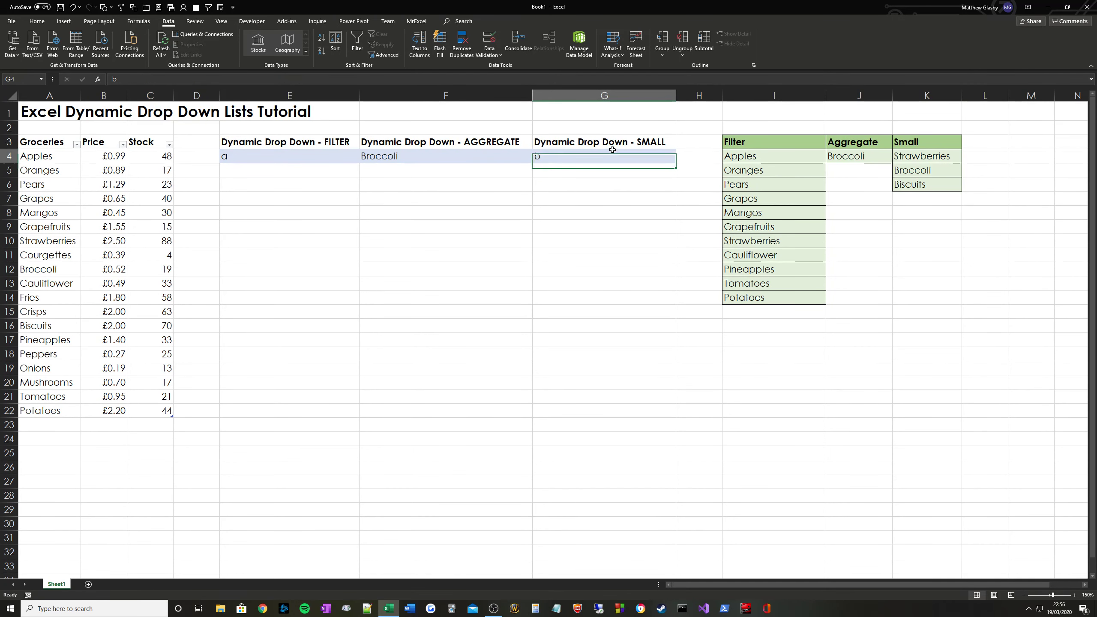
text(c)
key(Return)
click(611, 156)
key(Delete)
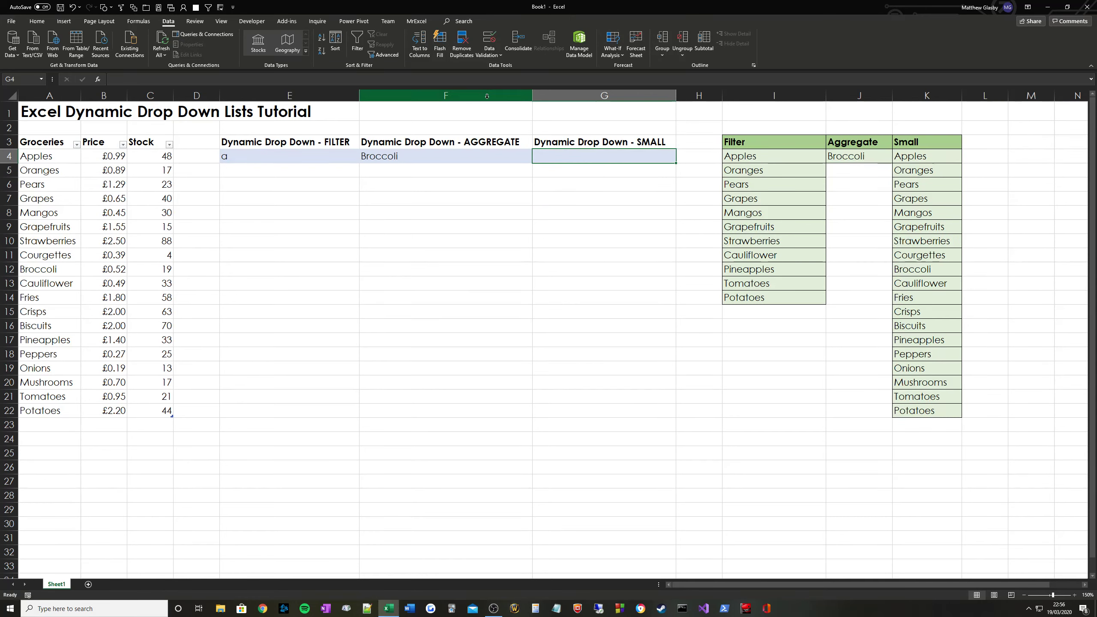
- Set the data validation of G4 to allow a List
key(alt+a)
key(v)
key(v)
click(458, 257)
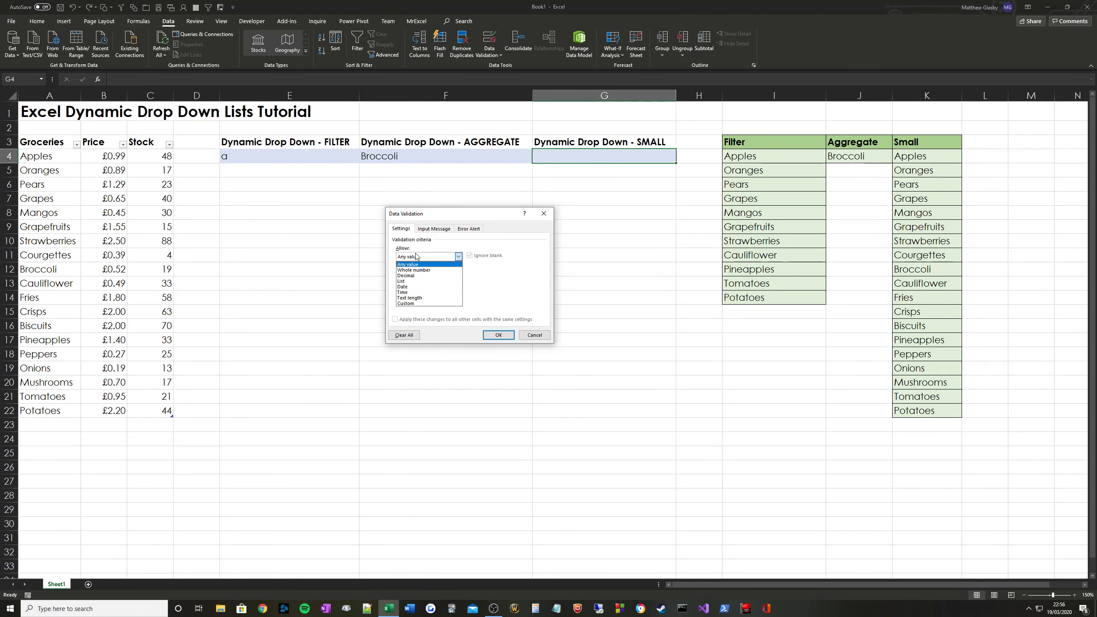
click(433, 281)
- Set G4's list source to =OFFSET($K$4,0,0,SUMPRODUCT(--($K$4:$K$22<>""))) and apply the validation
click(432, 292)
text(=OFFSET()
click(928, 159)
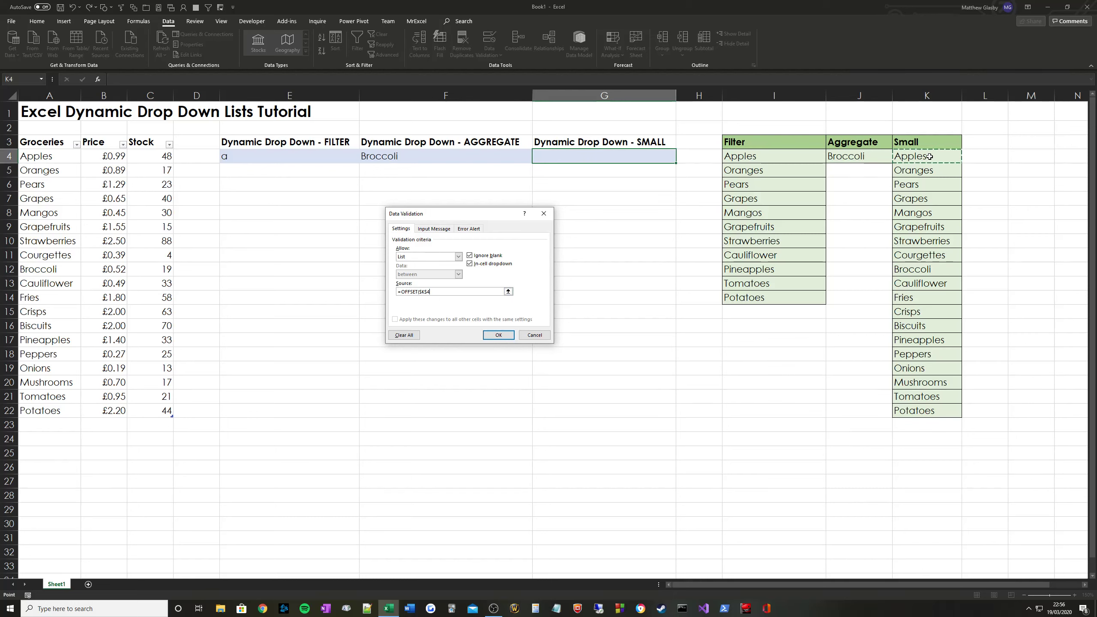
text(,)
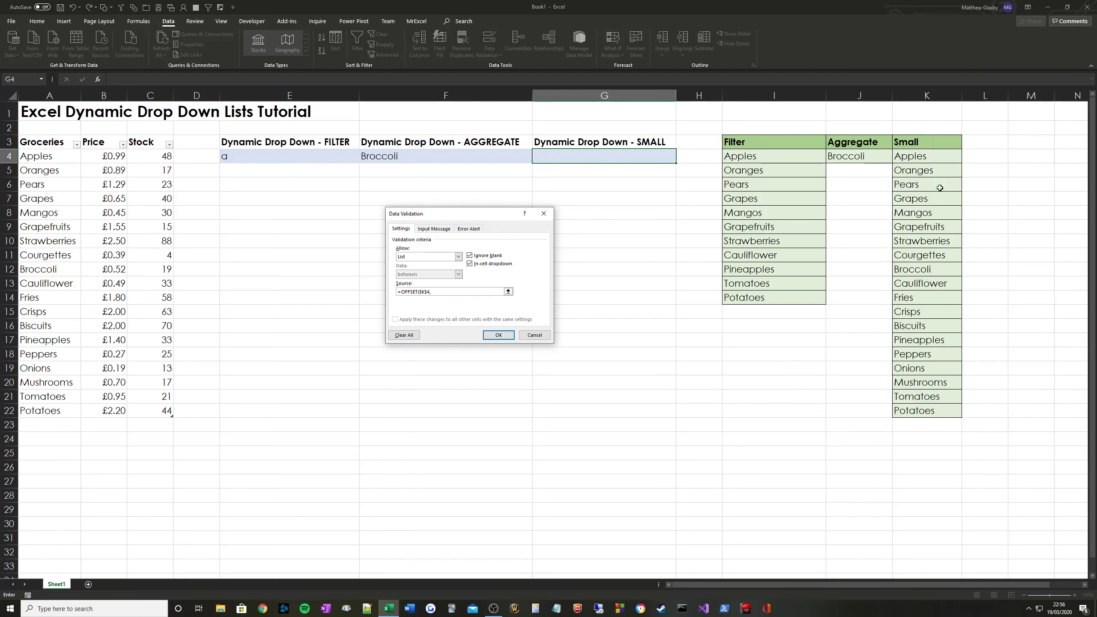
text(0,0,SUMPRODUCT(--()
drag(911, 158, 925, 410)
text(<>)
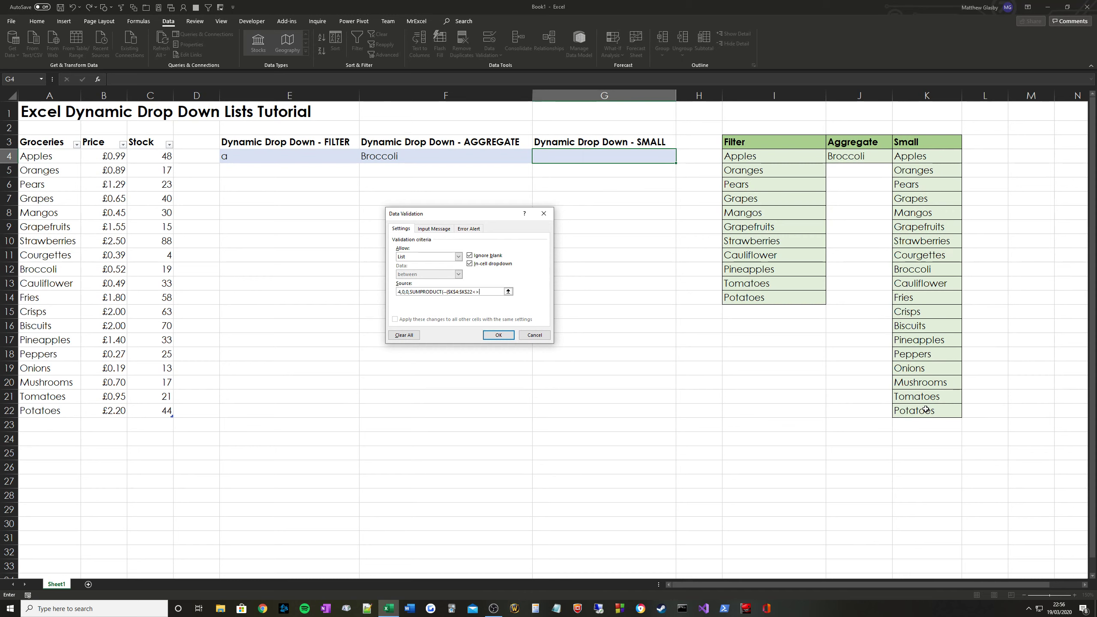
text(""))))
click(500, 335)
- Turn off the error alert for invalid data in G4's data validation
click(498, 37)
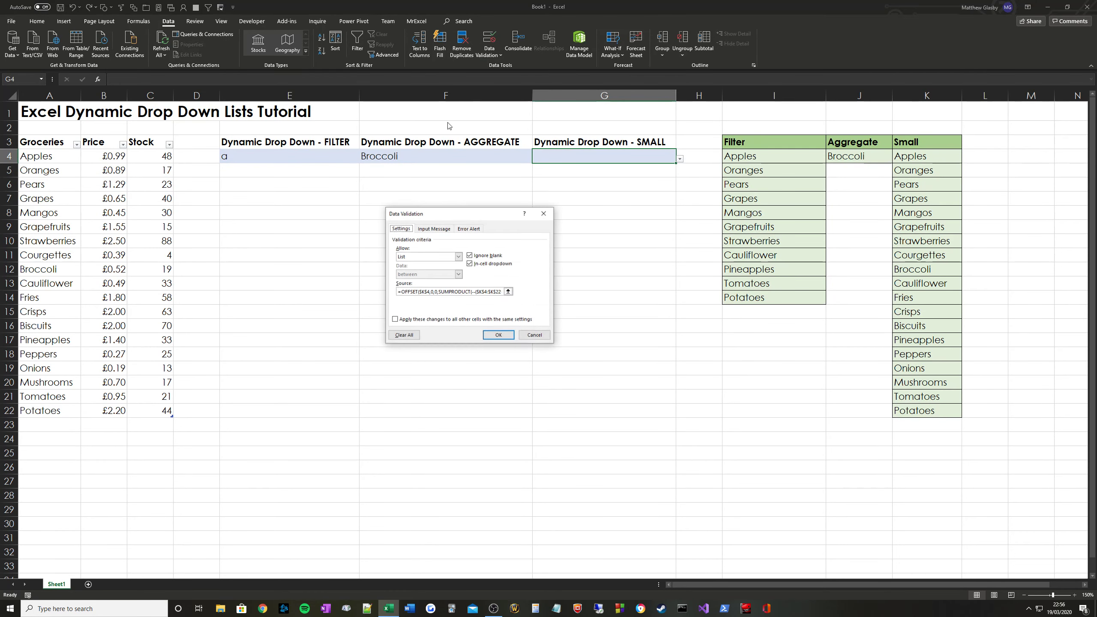
click(469, 228)
click(395, 240)
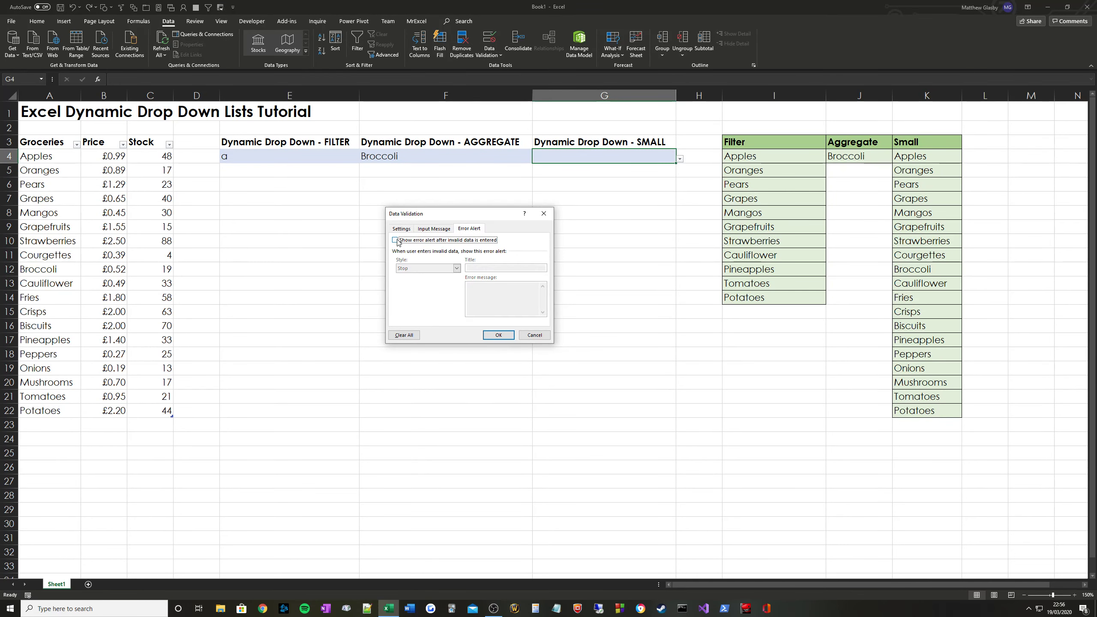
click(499, 336)
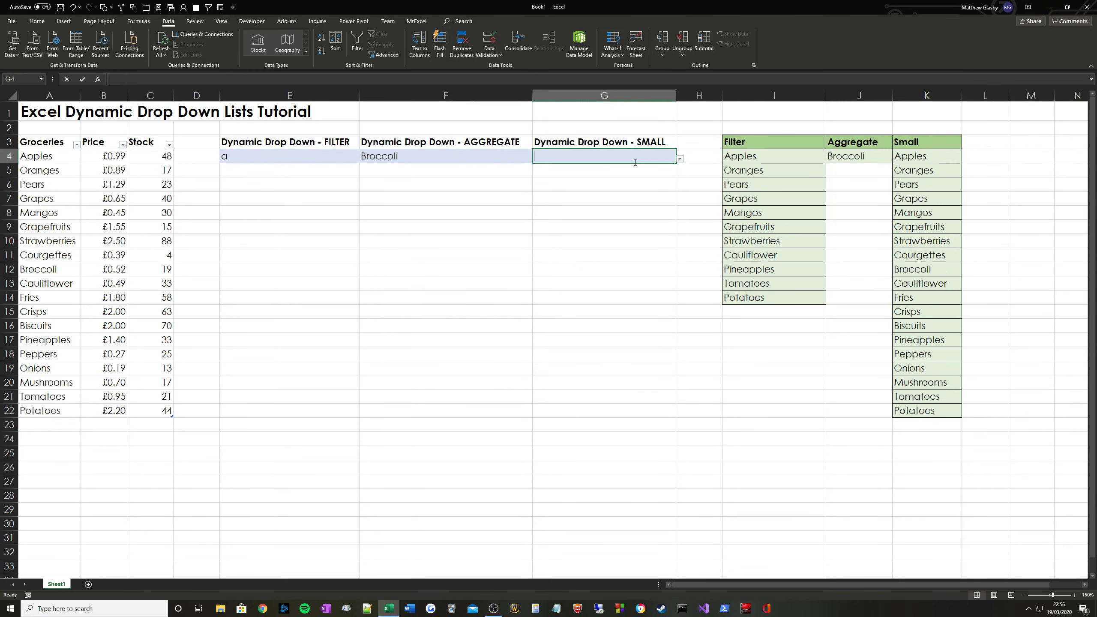
- Test G4's drop-down list with the search texts "a", "b" and "c"
text(a)
click(679, 159)
click(612, 153)
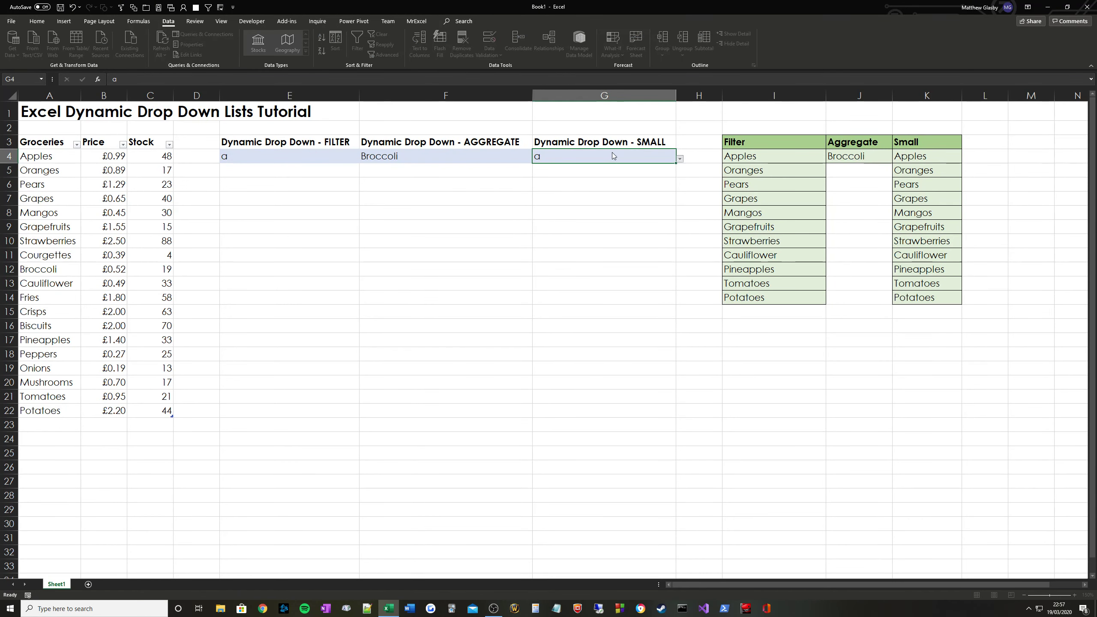
text(b)
key(Return)
click(680, 159)
click(574, 154)
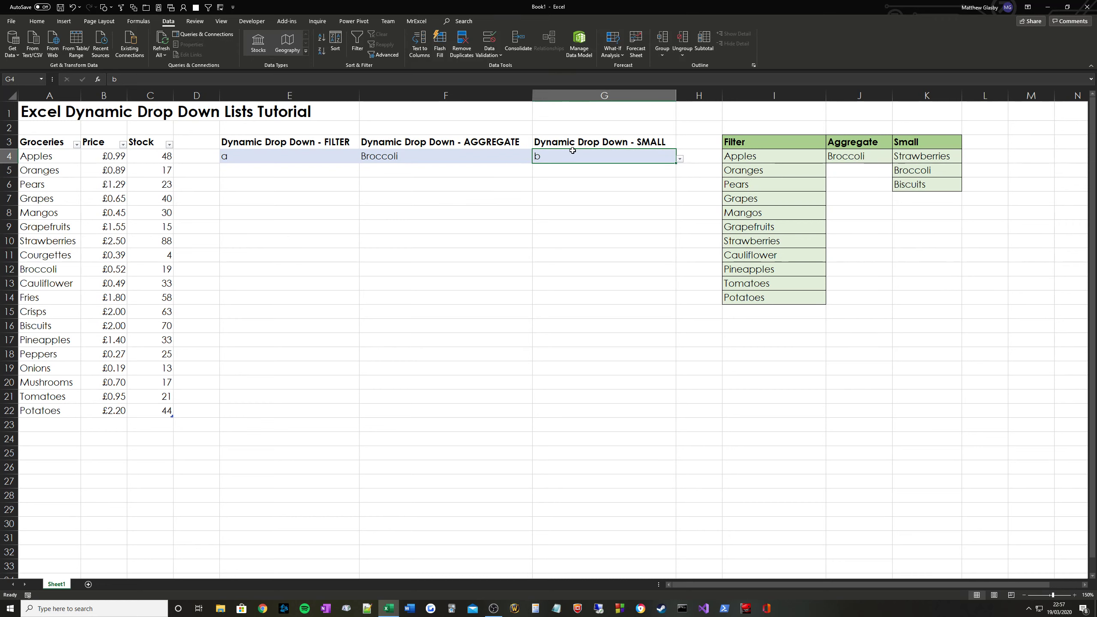
text(c)
click(679, 160)
click(656, 158)
click(678, 159)
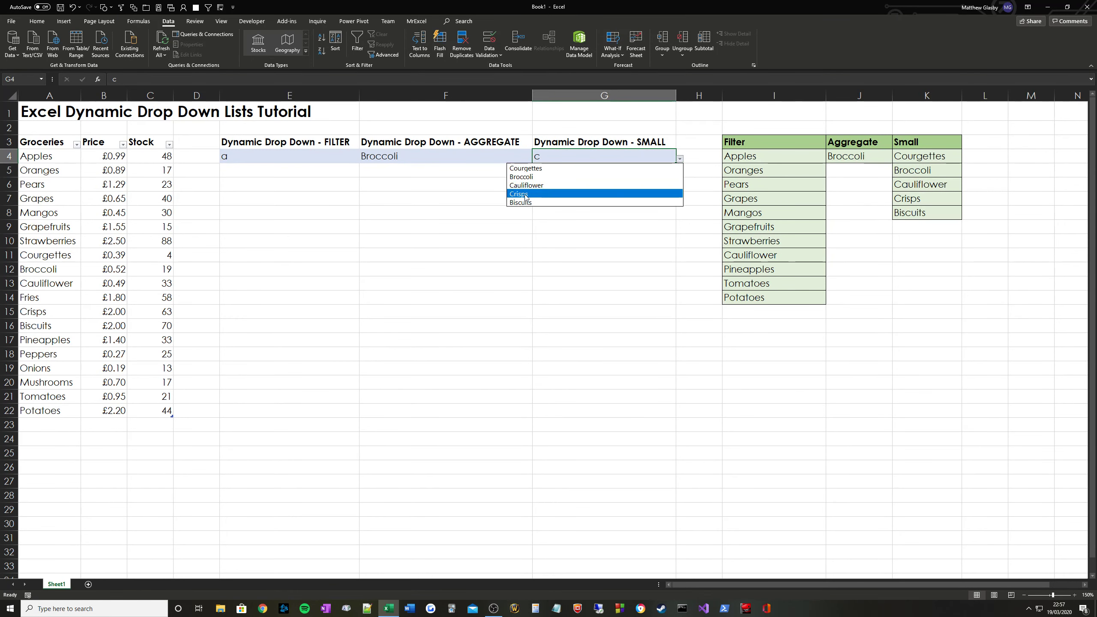
- Test G4's drop-down list with the search texts "d" and "e"
text(de)
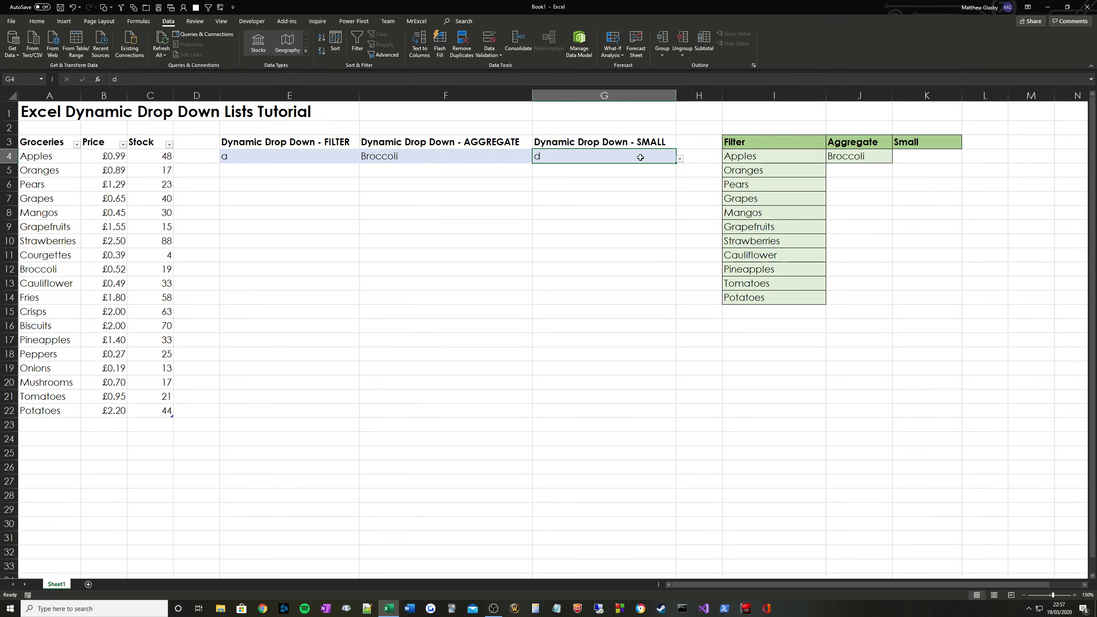
click(680, 160)
click(592, 159)
text(d)
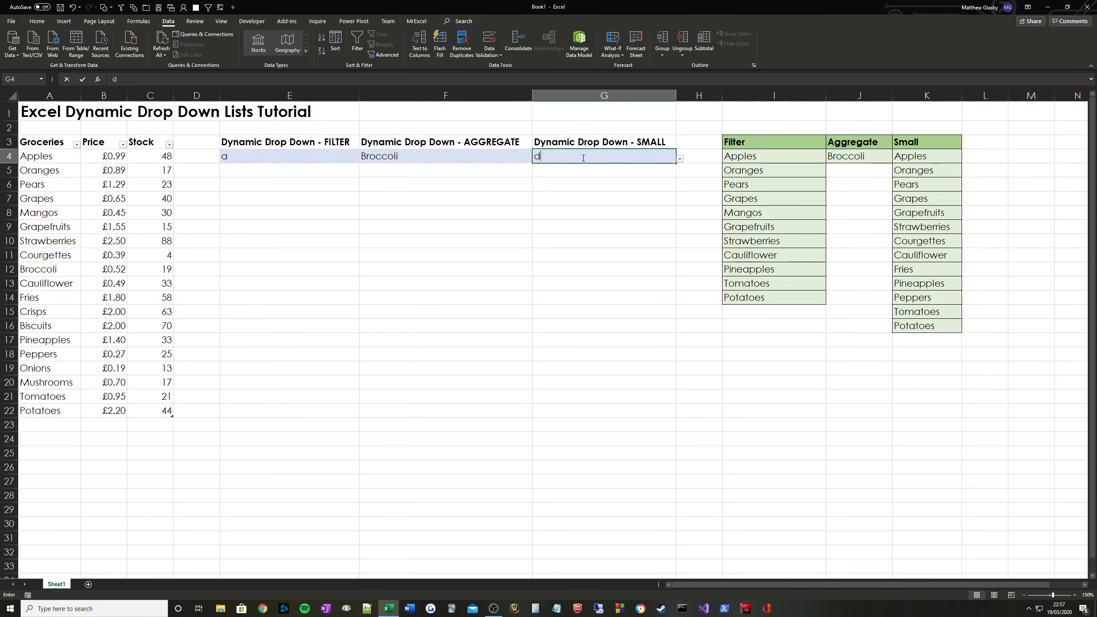
click(682, 159)
- Clear the search texts in G4, F4 and E4 under the three Dynamic Drop Down headings
key(Left)
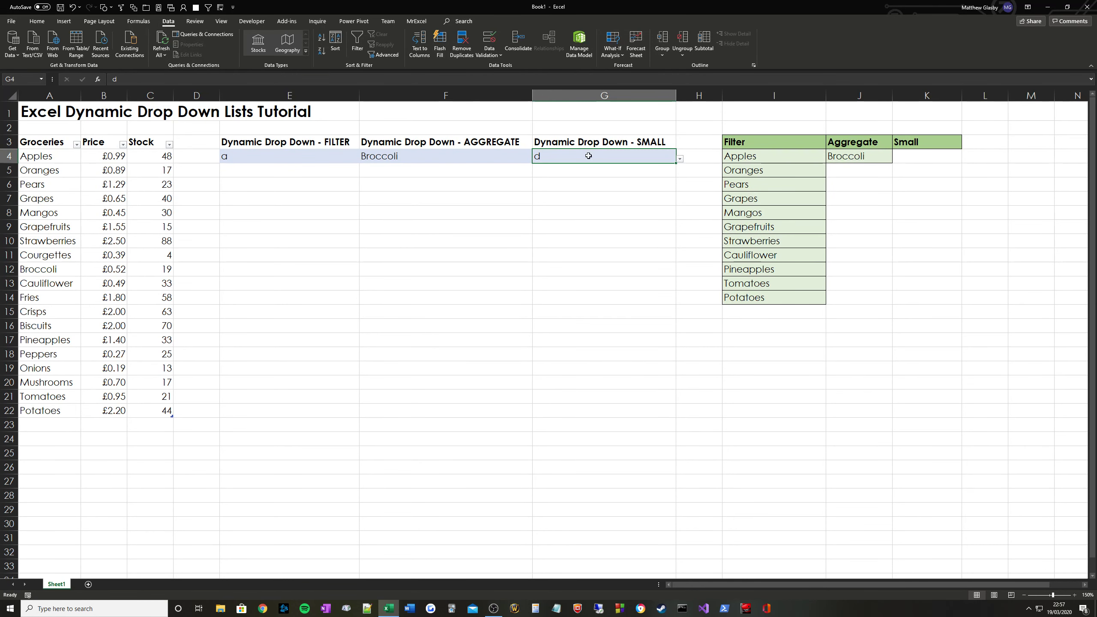
key(Delete)
key(Left)
key(Delete)
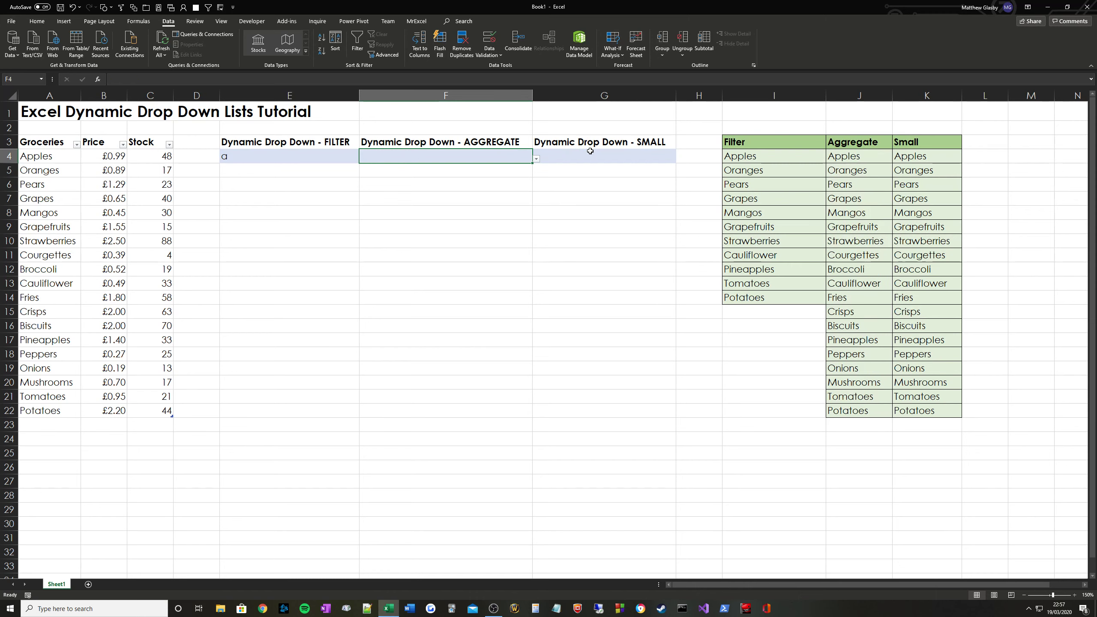
key(Left)
key(Delete)
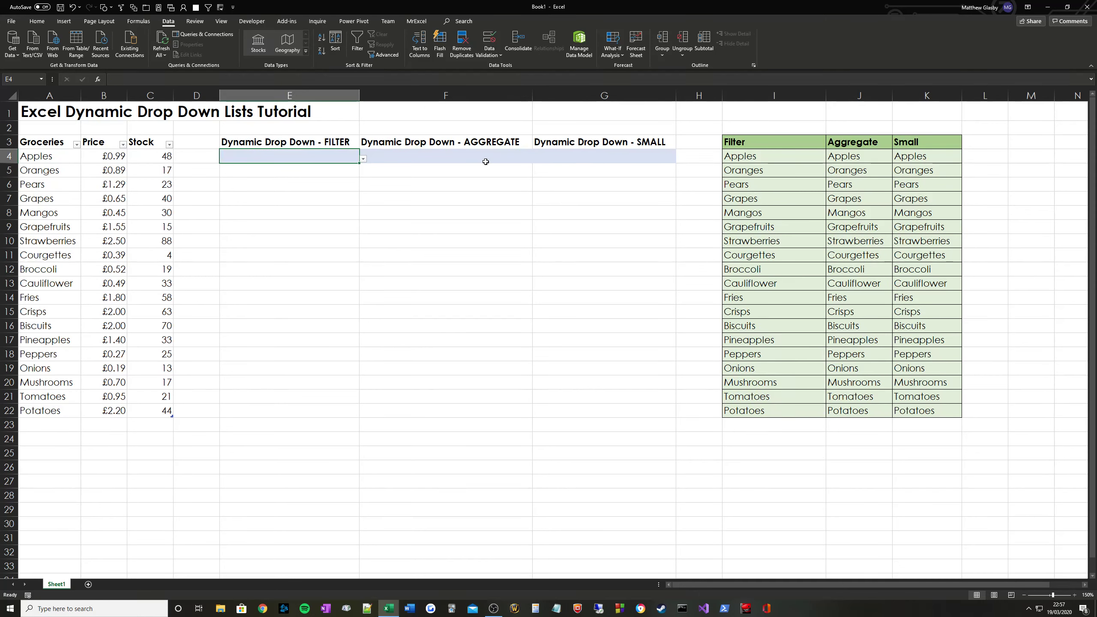
- Enter the label "OFFICE 365" in bold in E2 above the FILTER heading
click(339, 125)
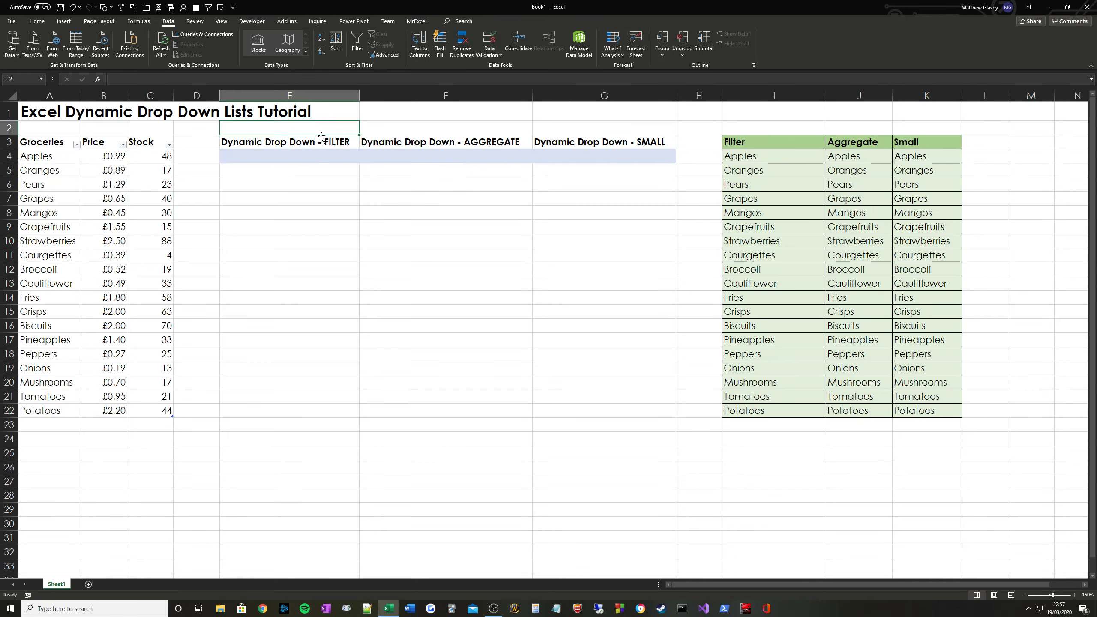
text(OFFICE 365)
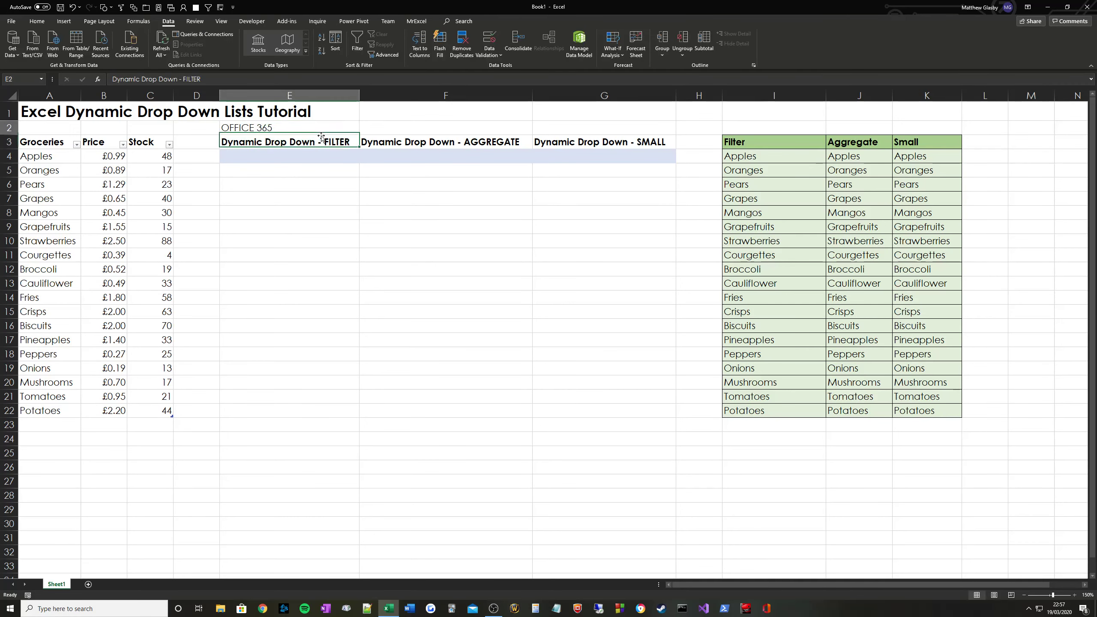
key(Tab)
- Enter the label "EXCEL 2010, 2013, 2016, 2019" in F2 above the AGGREGATE heading and make it bold
text(EXCEL 2010,.)
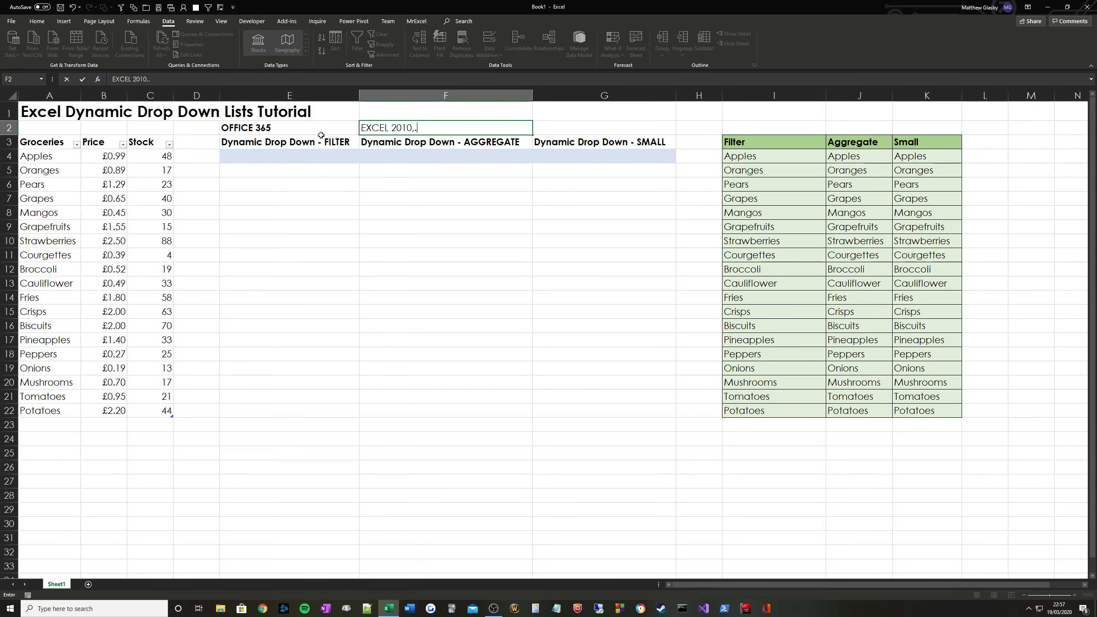
key(BackSpace)
text(2013, 2016, 2019)
key(Tab)
key(Left)
key(ctrl+b)
key(Right)
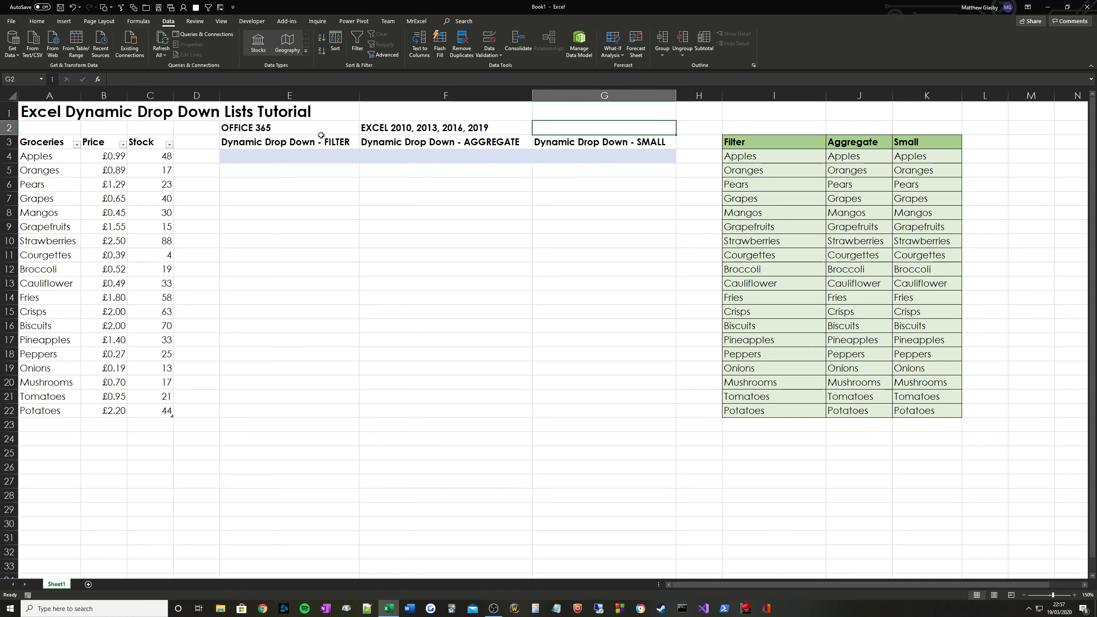
- Enter the label "Excel 2007 OR EARLIER" in G2 above the SMALL heading and make it bold
text(Excel 200)
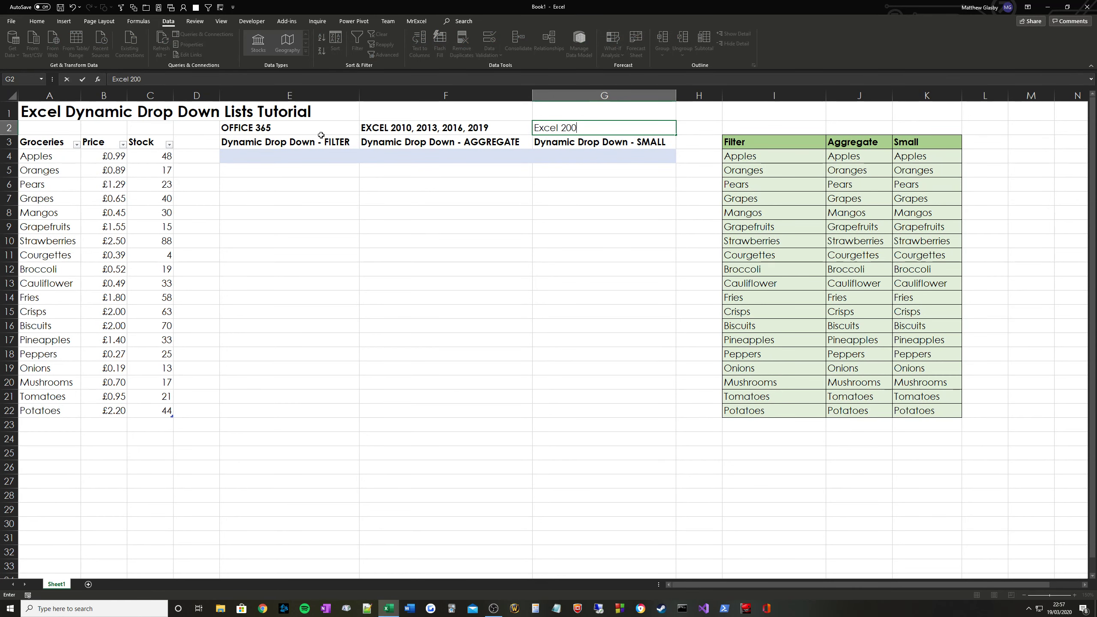
text(7 OR EARLIER)
key(ctrl+Return)
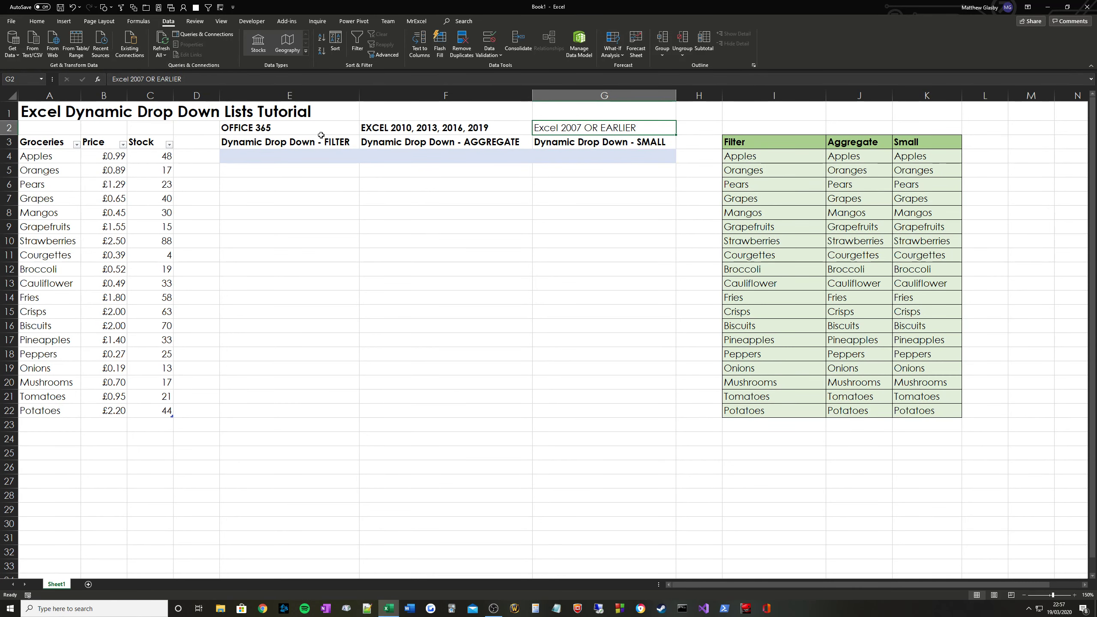
key(ctrl+b)
- Review the Excel version labels above the drop-down headings and the choices in E4's drop-down list
click(468, 182)
click(605, 154)
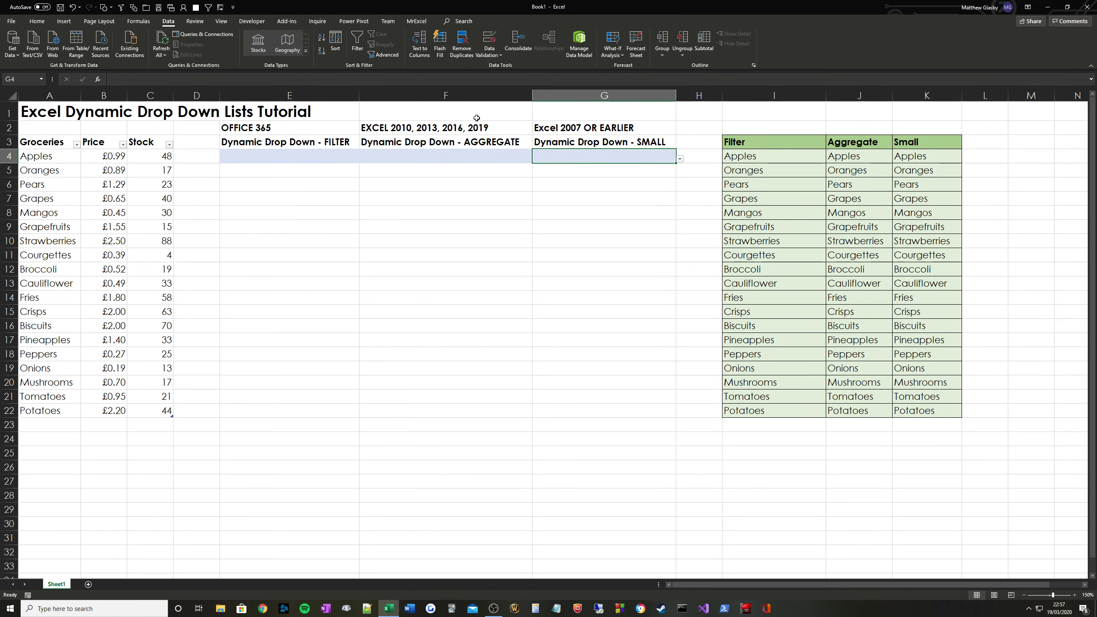
click(416, 124)
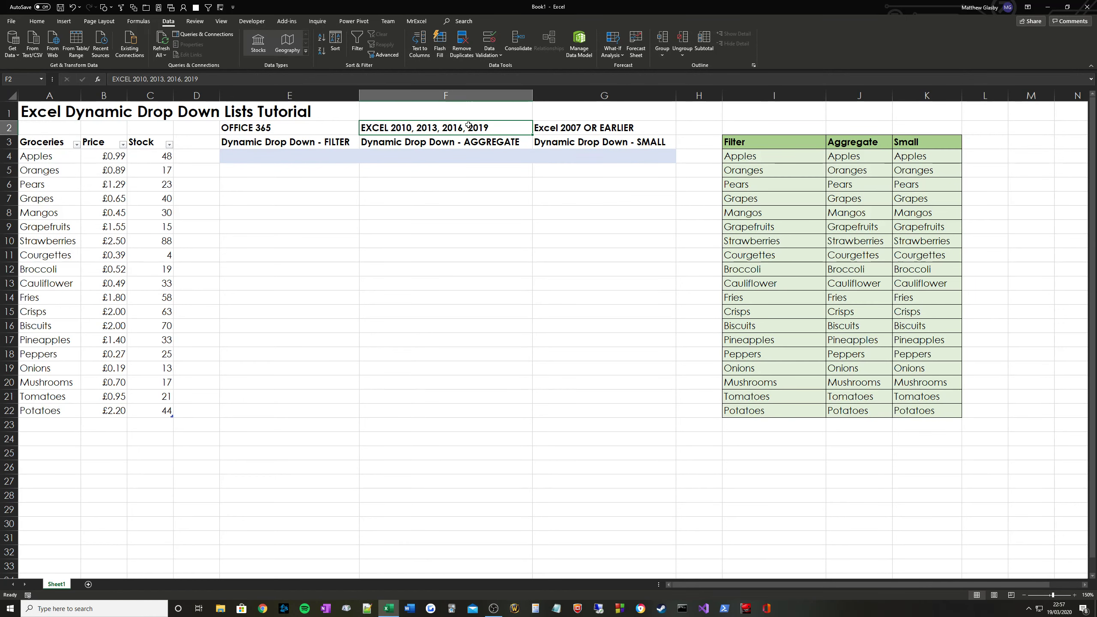
click(279, 130)
click(272, 159)
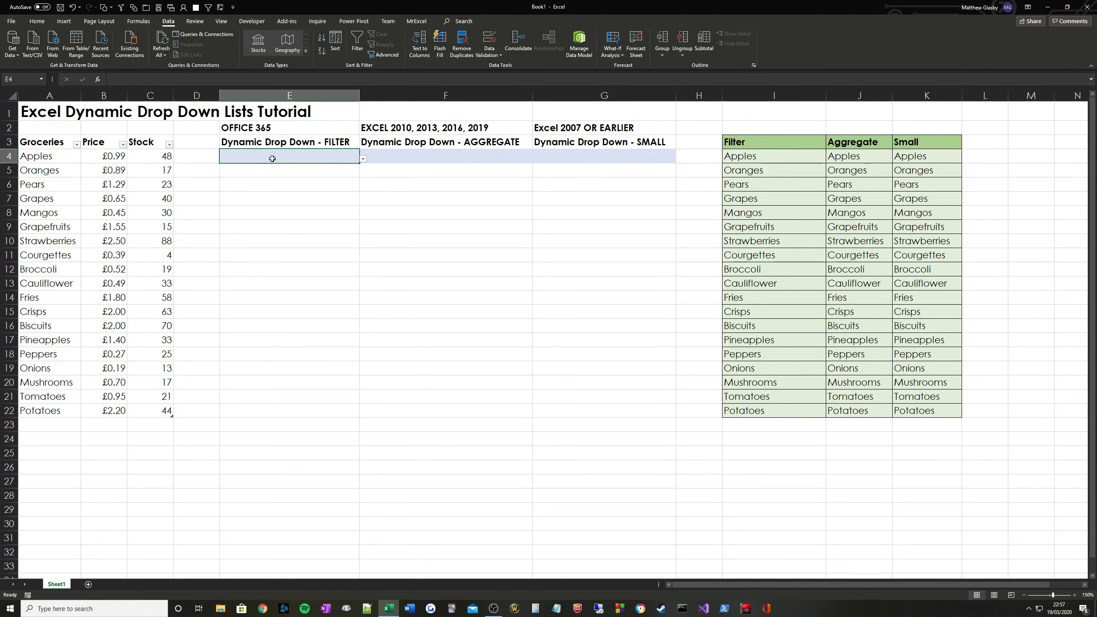
click(363, 158)
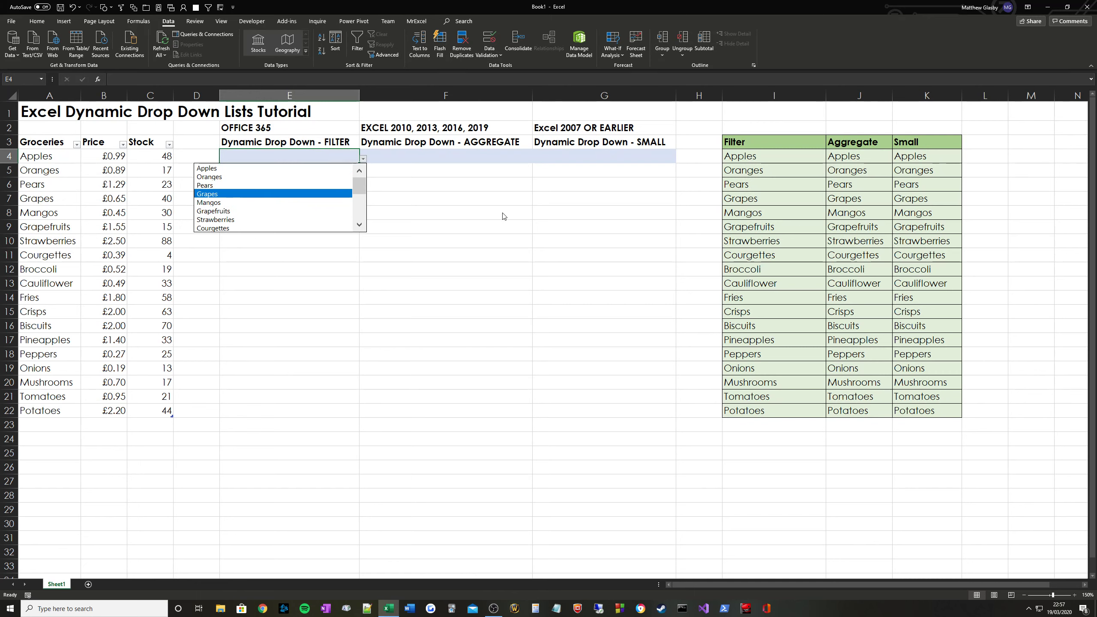
key(Escape)
- Add a Sardines row with price £1.65 and stock 25 to the groceries table, and inspect I23 below the Filter list
click(157, 408)
key(Tab)
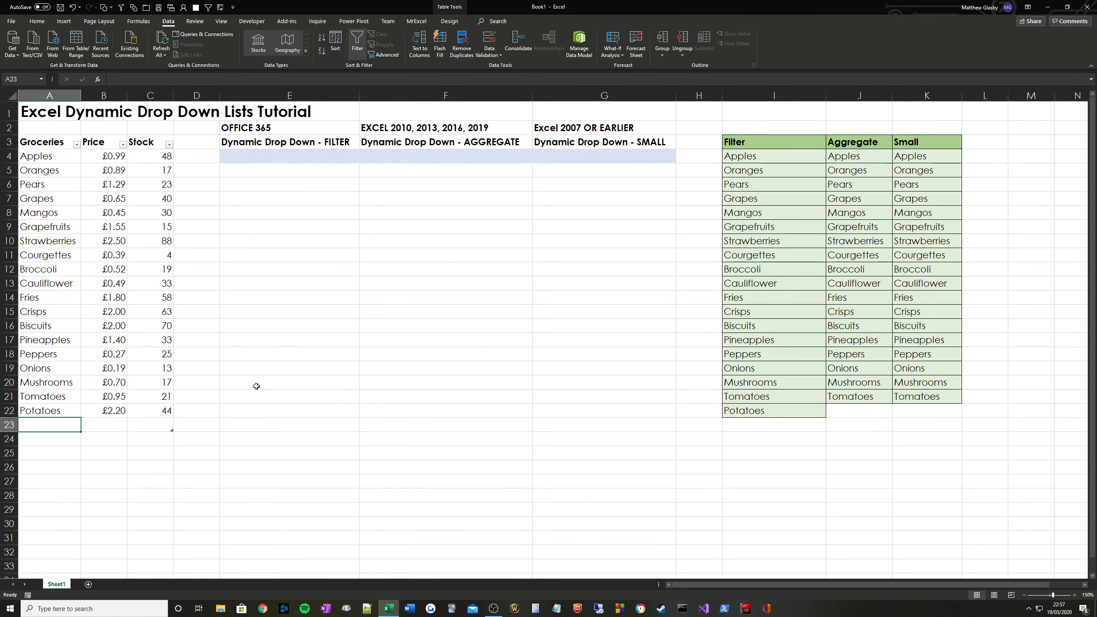
text(Sardines)
key(Tab)
text(£1.6)
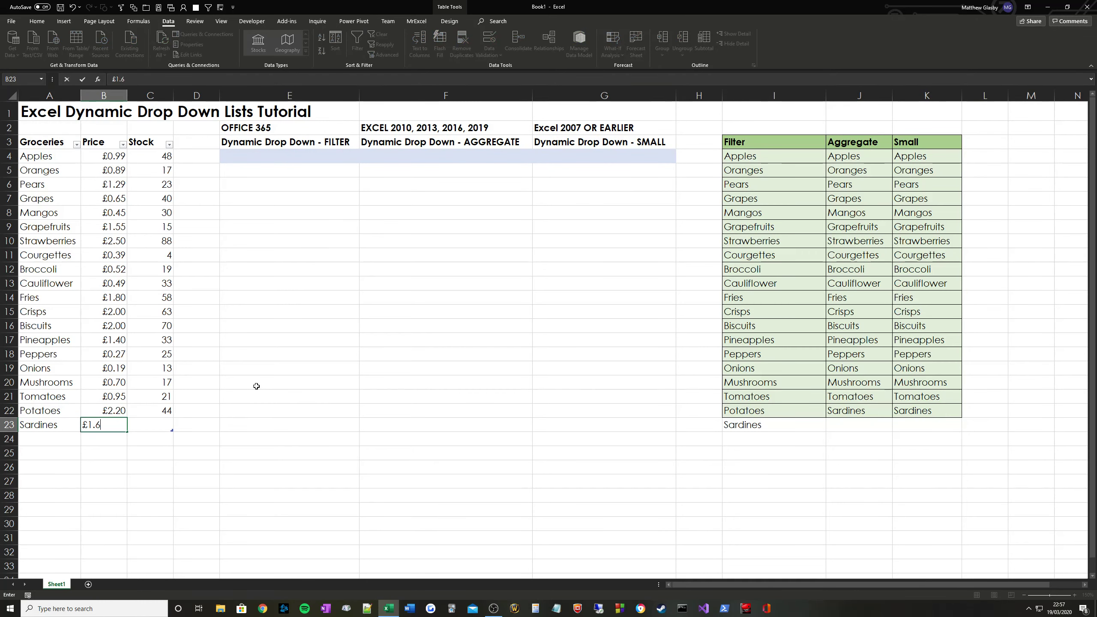
text(5)
key(Tab)
text(25)
key(Return)
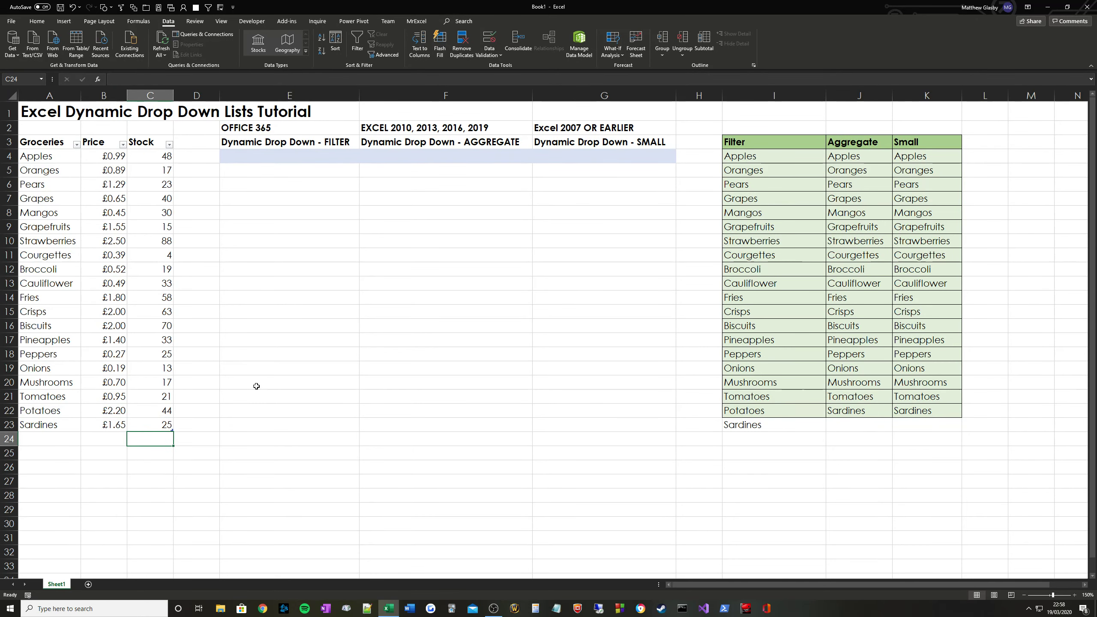
click(791, 424)
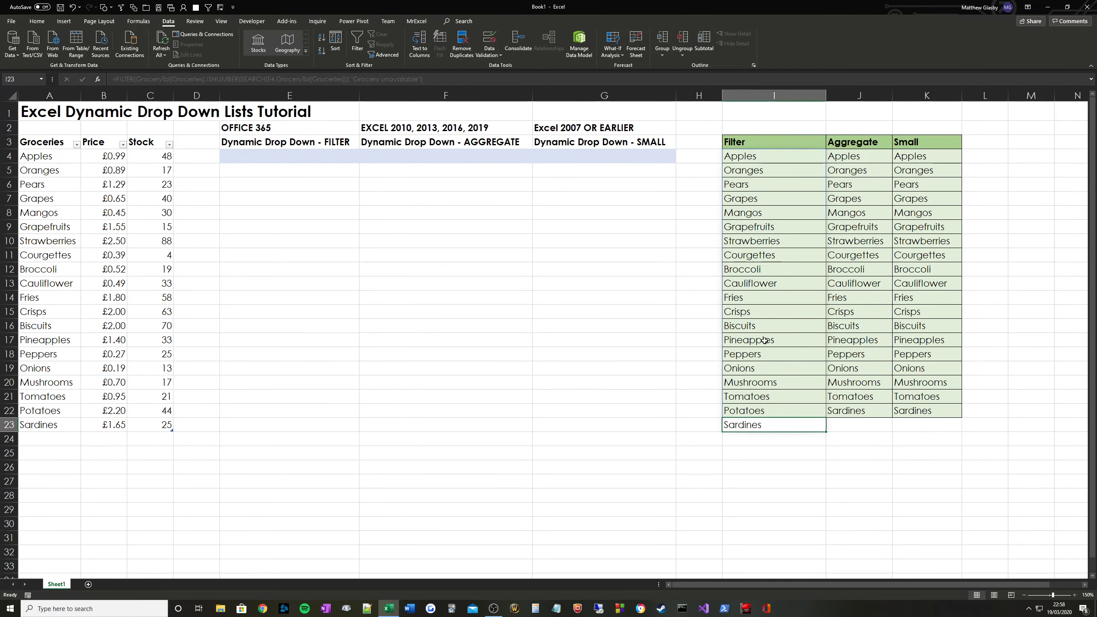
- Examine the FILTER formula in I4 and the extent of the formatted Filter, Aggregate and Small helper lists
click(770, 159)
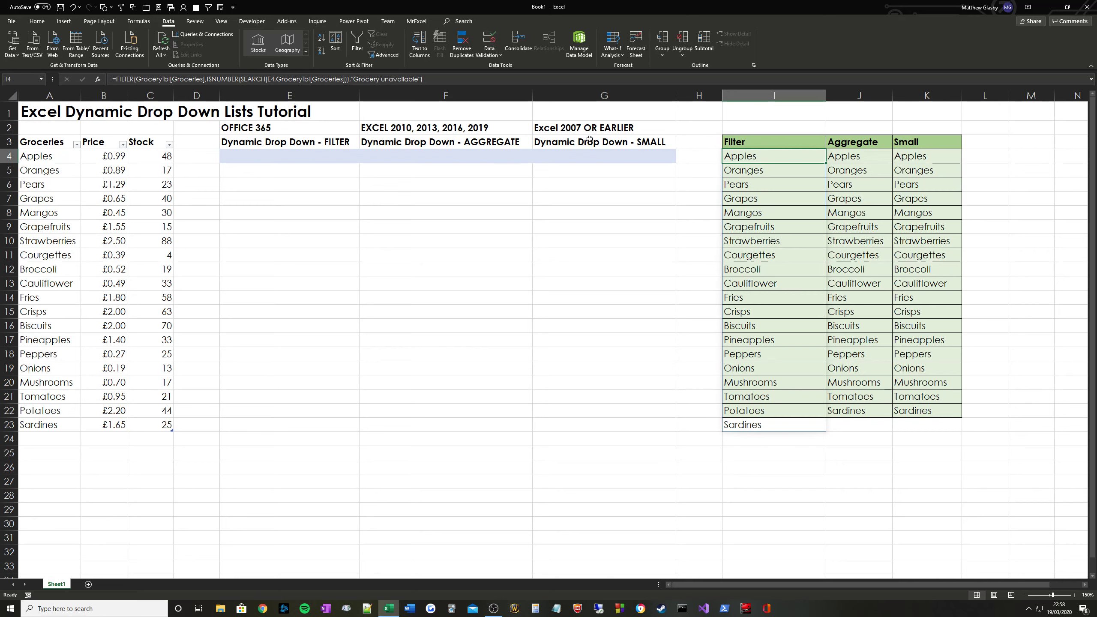
click(37, 20)
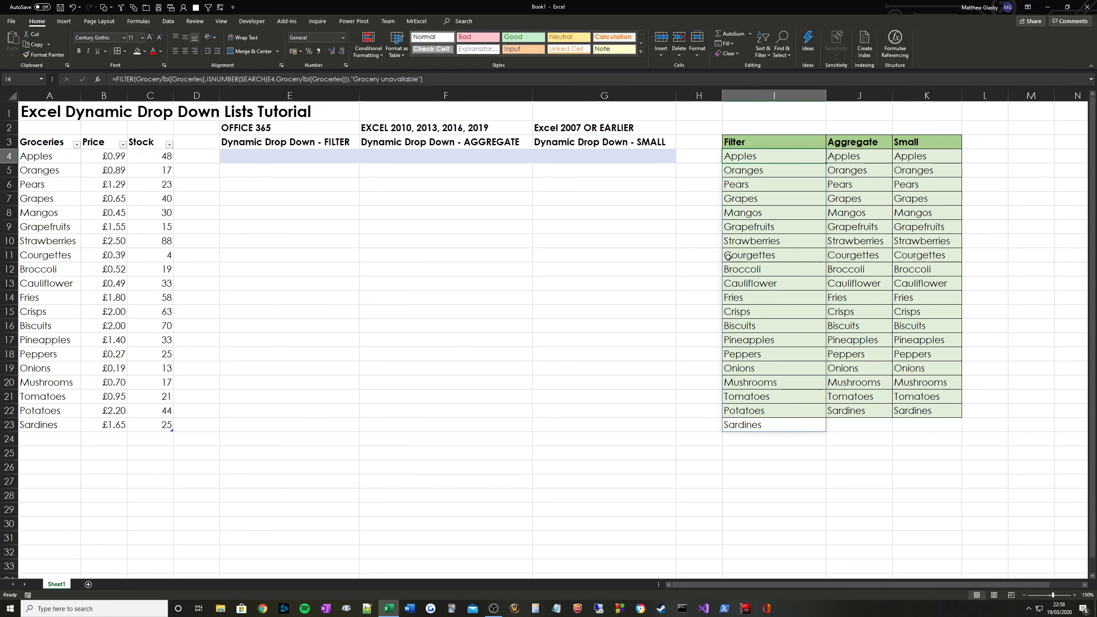
mouse_move(768, 160)
mouse_down()
mouse_move(929, 340)
mouse_move(950, 413)
mouse_up()
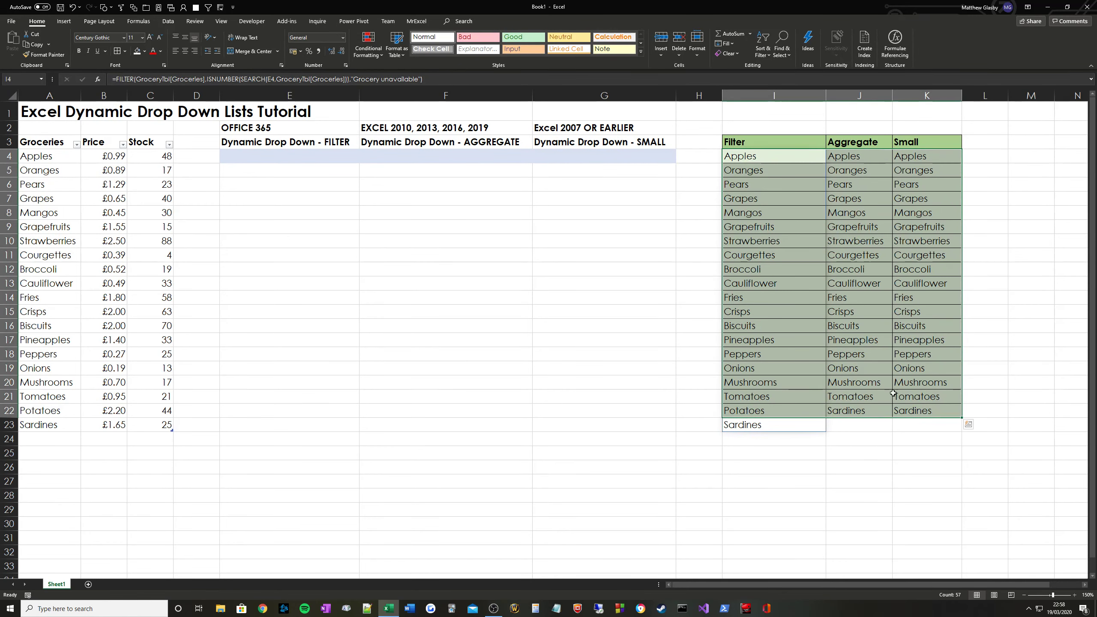
drag(771, 154, 953, 343)
scroll(950, 341, up, 15)
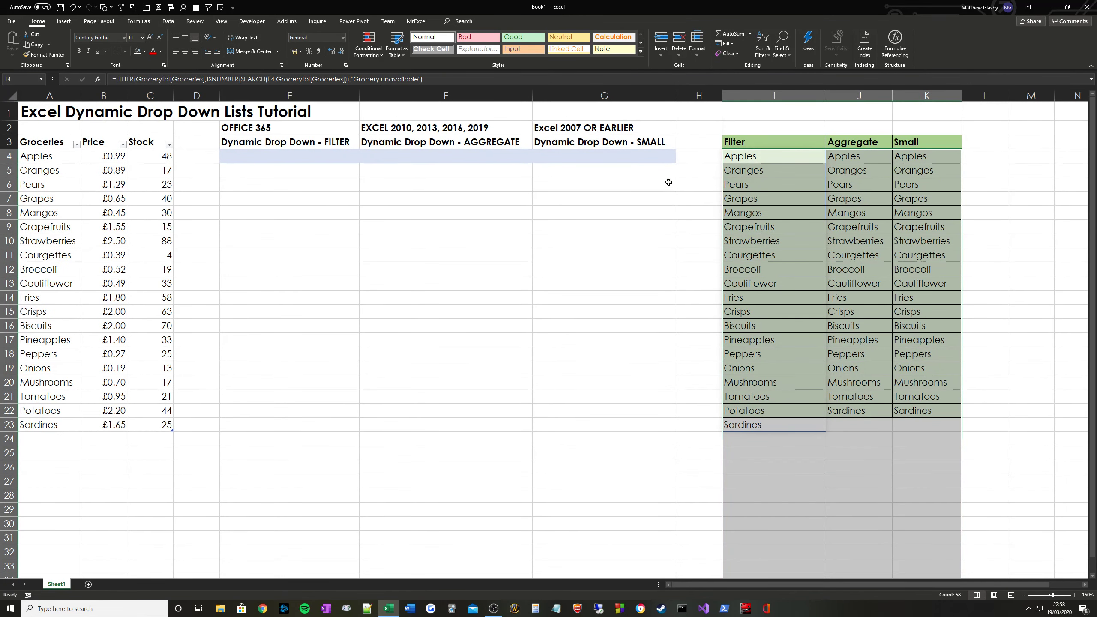
click(793, 146)
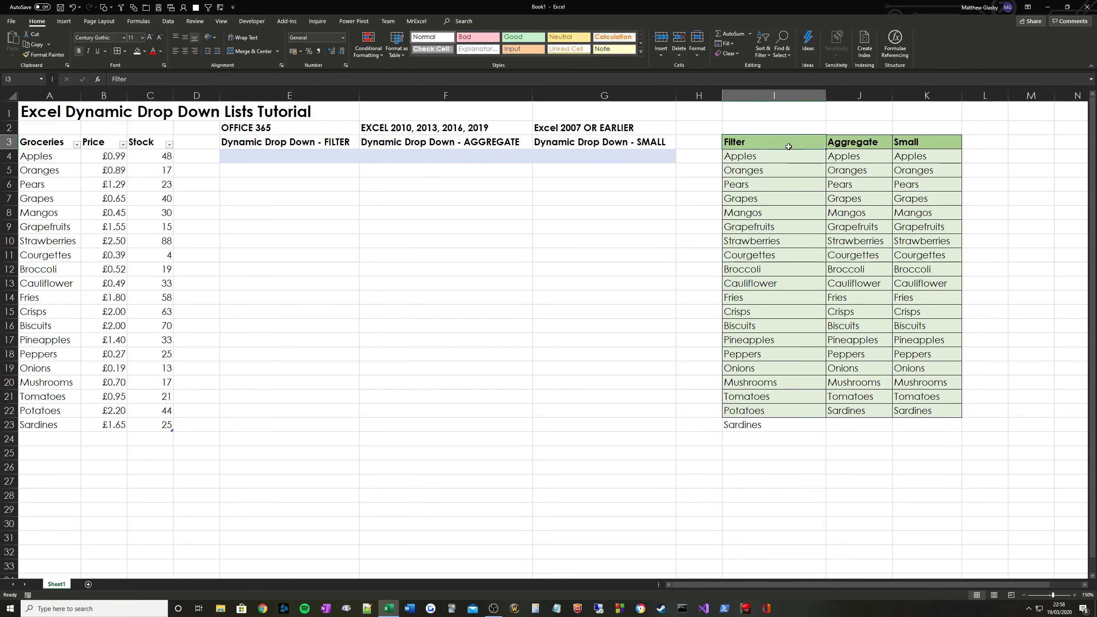
- Compare the Filter list's spill into I23 with the last Aggregate rows in J22 and J23, and check the formula in J17
click(752, 427)
click(869, 422)
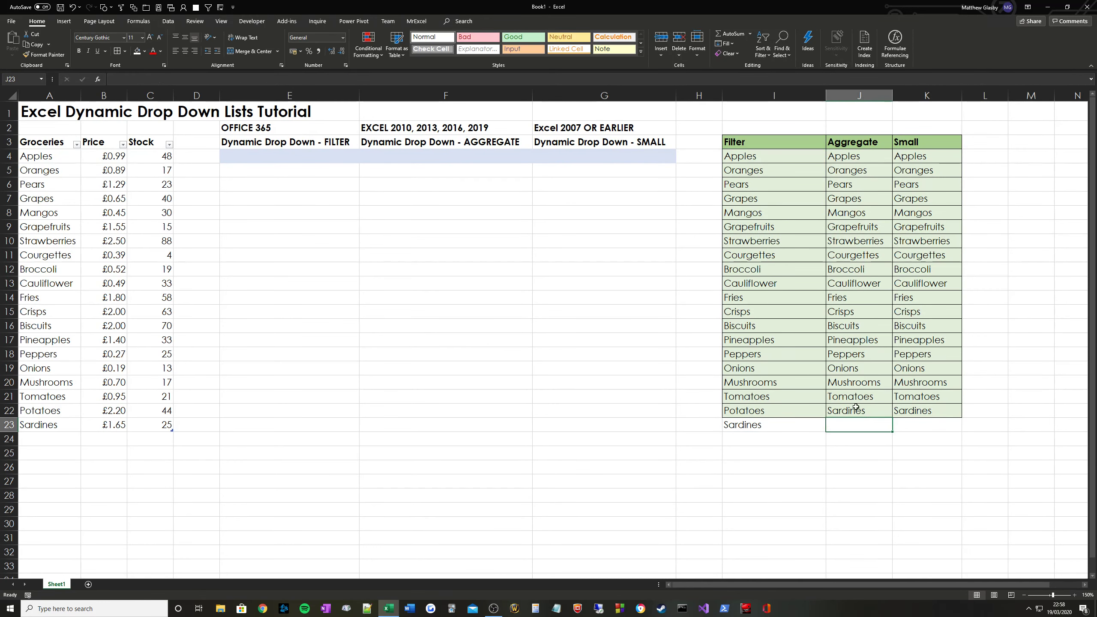
click(859, 409)
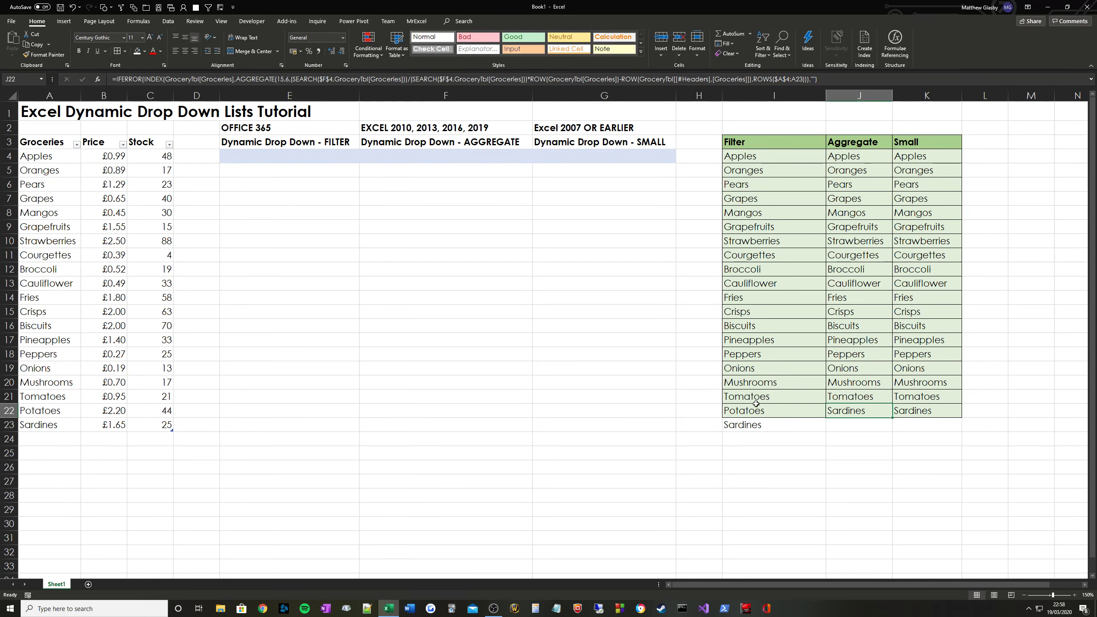
click(748, 423)
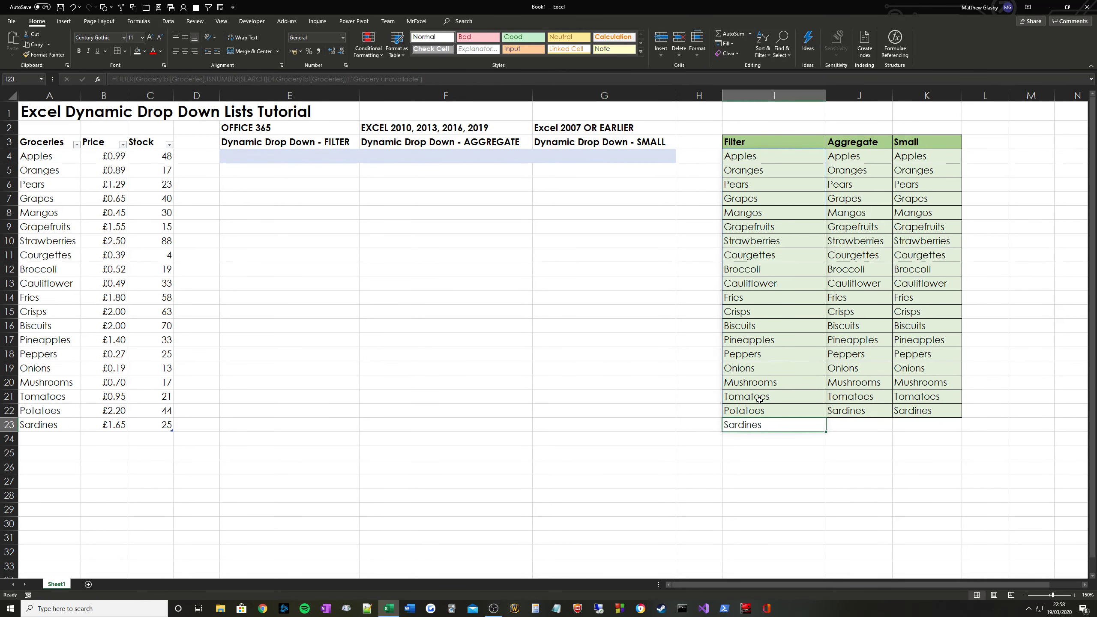
drag(778, 143, 777, 469)
drag(853, 143, 844, 426)
click(850, 340)
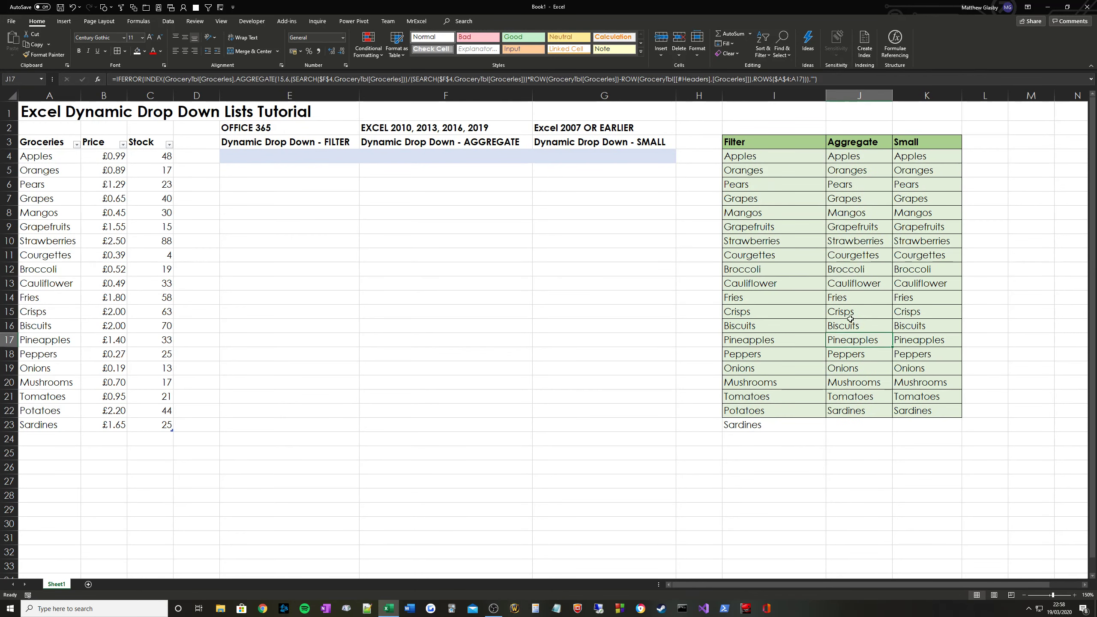
click(462, 227)
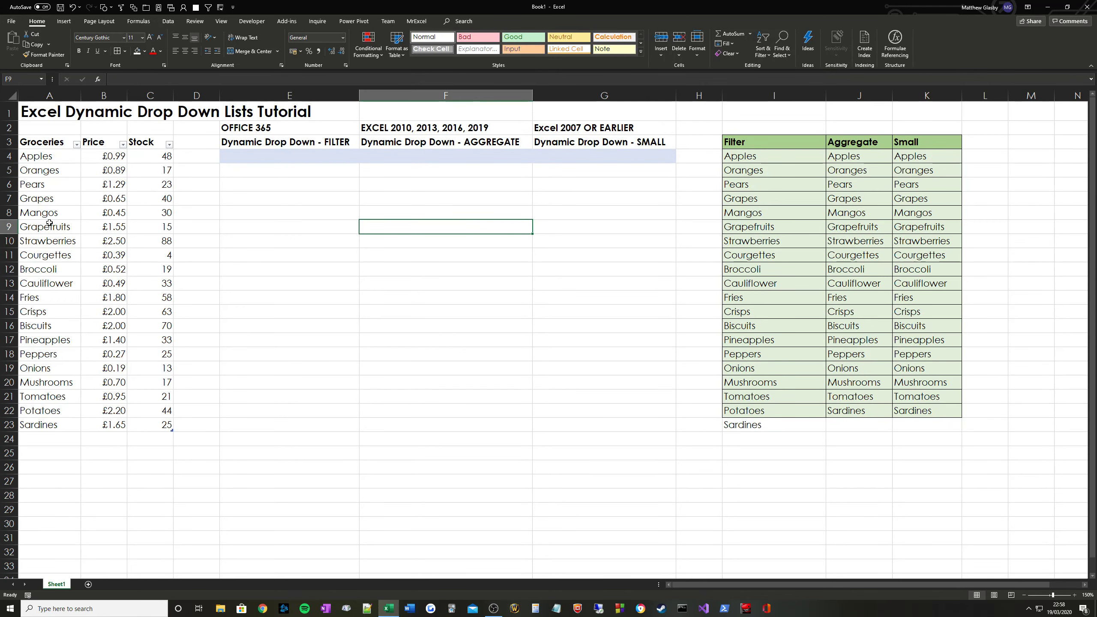